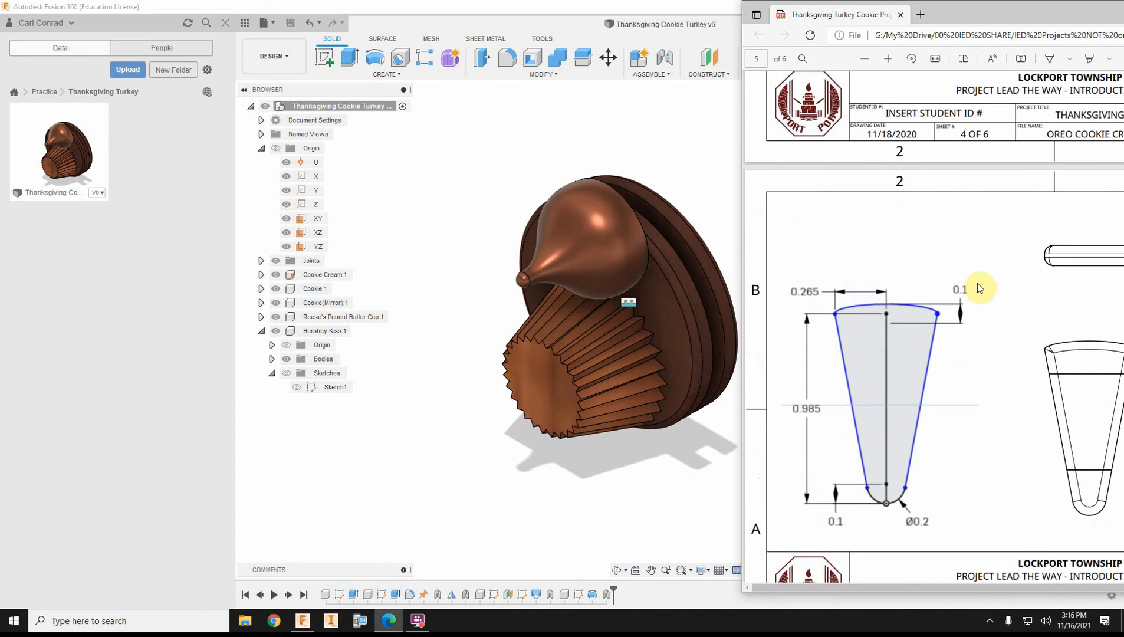
# - Examine the candy corn sheet's sketch dimensions, thickness and fillet note in the project PDF
pyautogui.moveTo(997, 17); pyautogui.dragTo(782, 2)
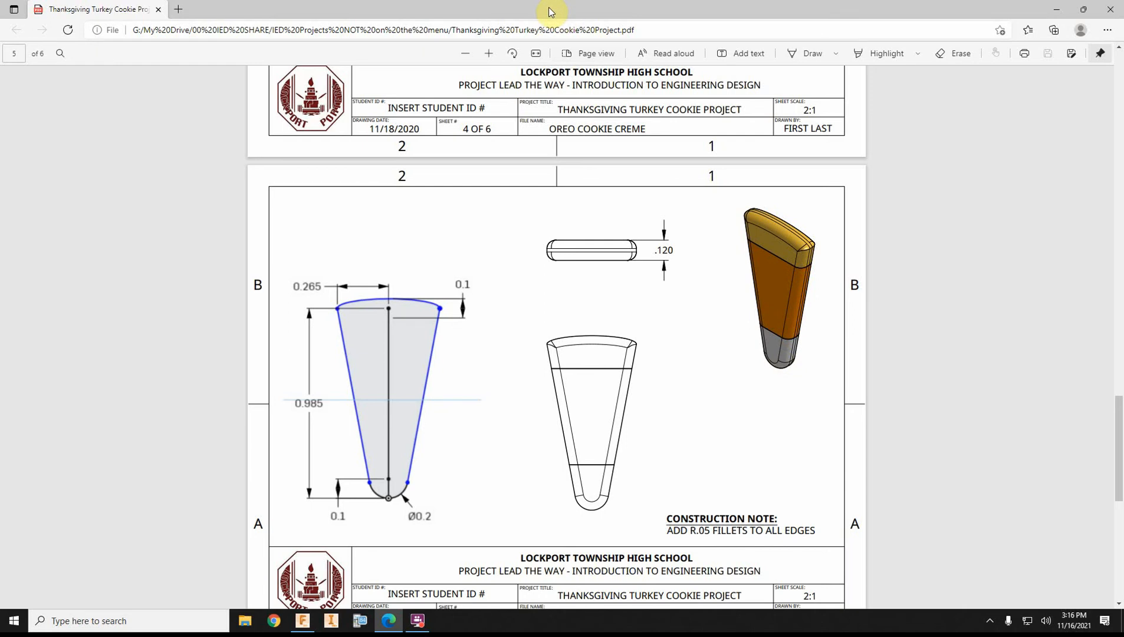
pyautogui.moveTo(552, 12); pyautogui.dragTo(1123, 29)
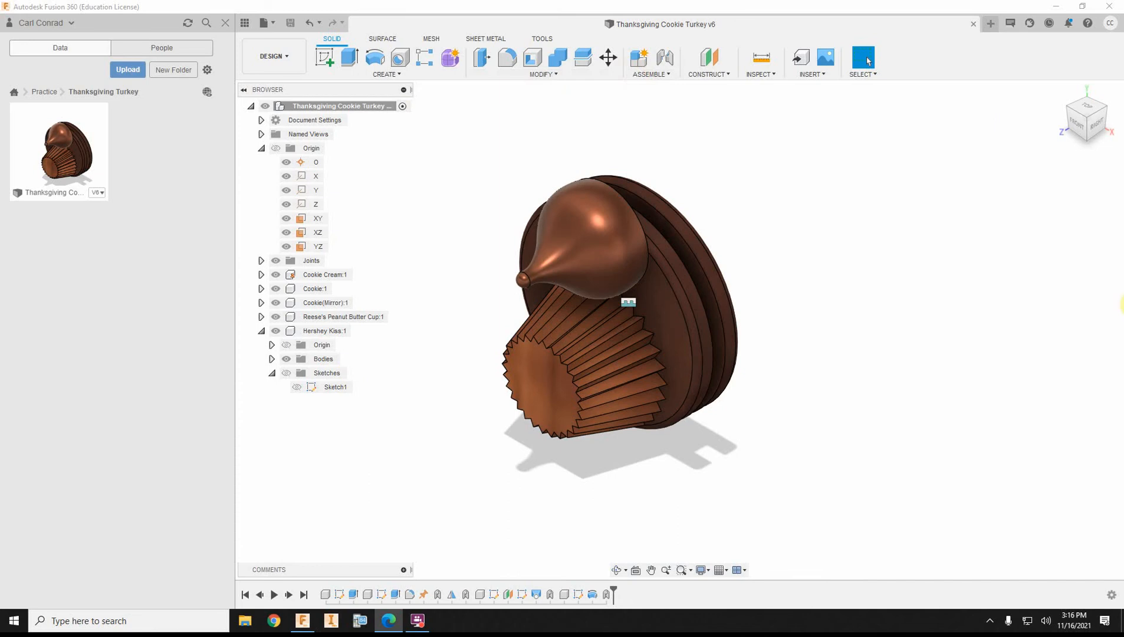
pyautogui.moveTo(1123, 64); pyautogui.dragTo(837, 47)
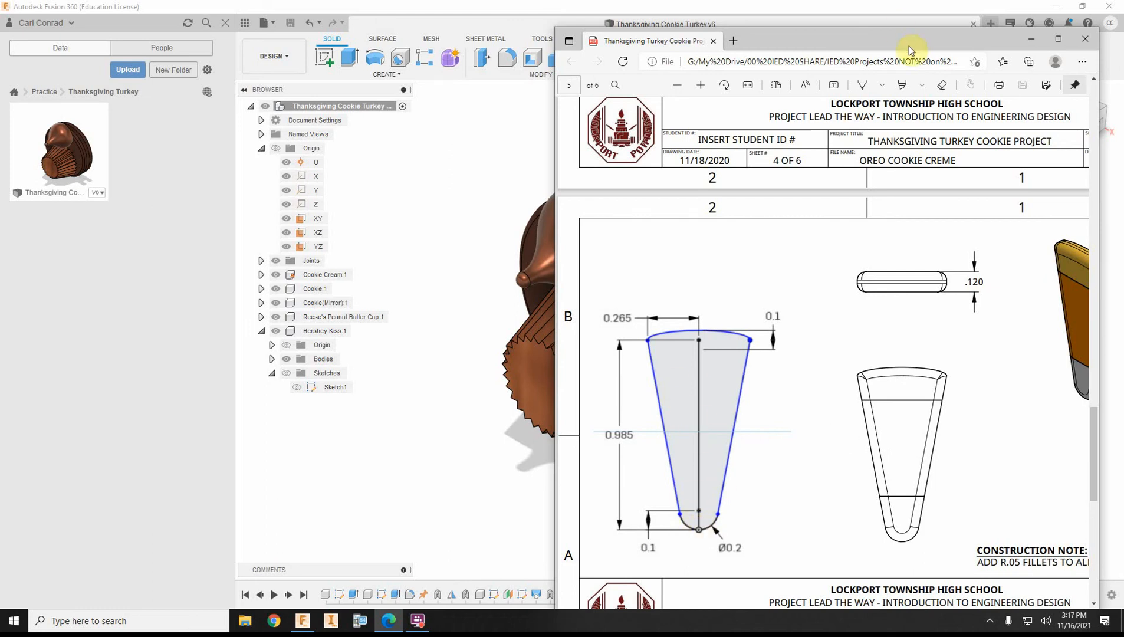
pyautogui.moveTo(909, 45); pyautogui.dragTo(1123, 64)
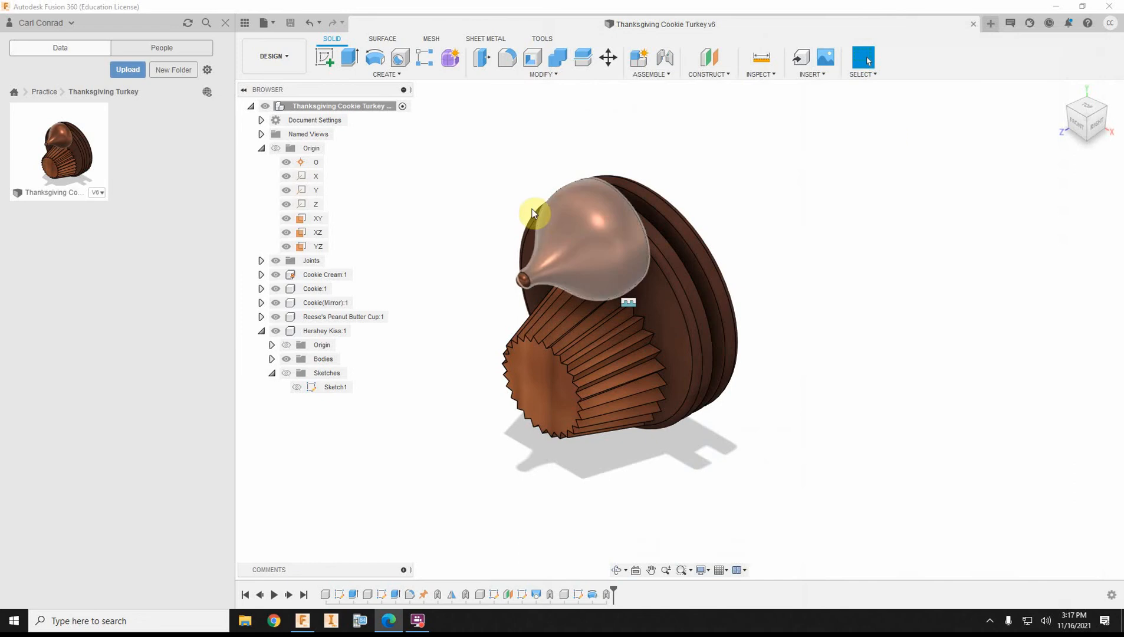
# - Hide the Cookie, Cookie(Mirror), Reese's Peanut Butter Cup and Hershey Kiss components, keeping Cookie Cream displayed
pyautogui.click(277, 276)
pyautogui.click(276, 289)
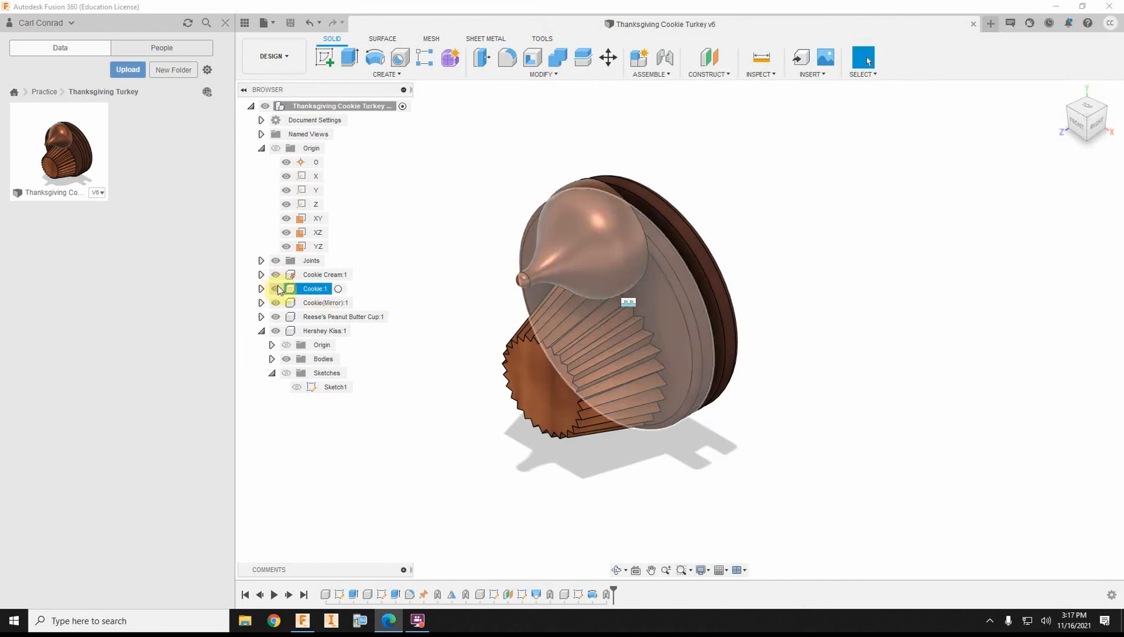
pyautogui.click(275, 302)
pyautogui.click(276, 316)
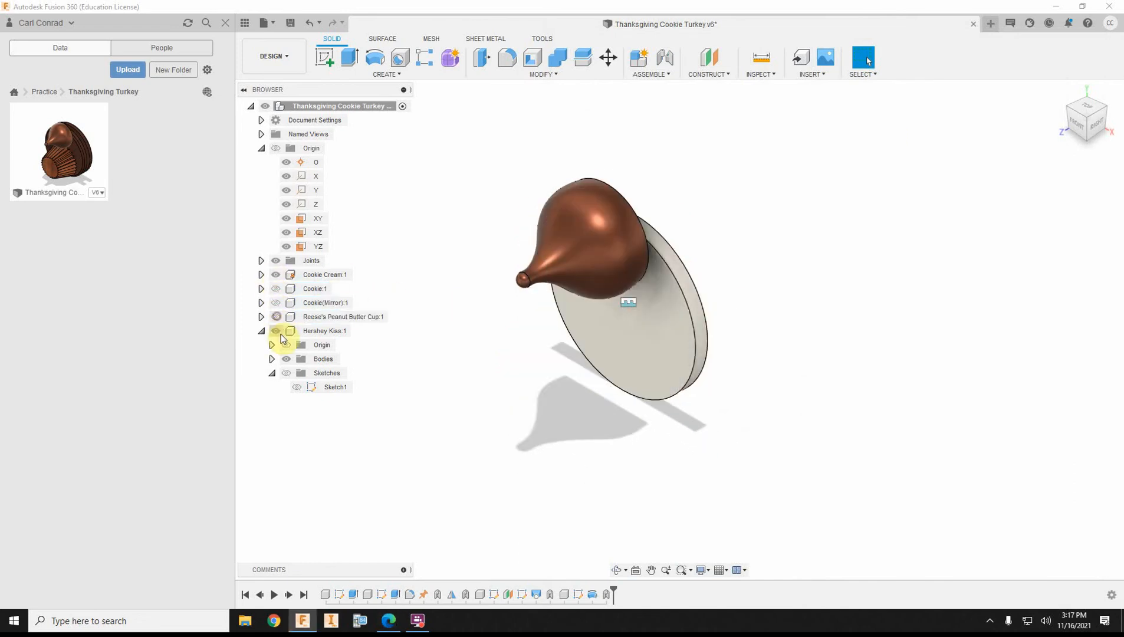
pyautogui.click(275, 331)
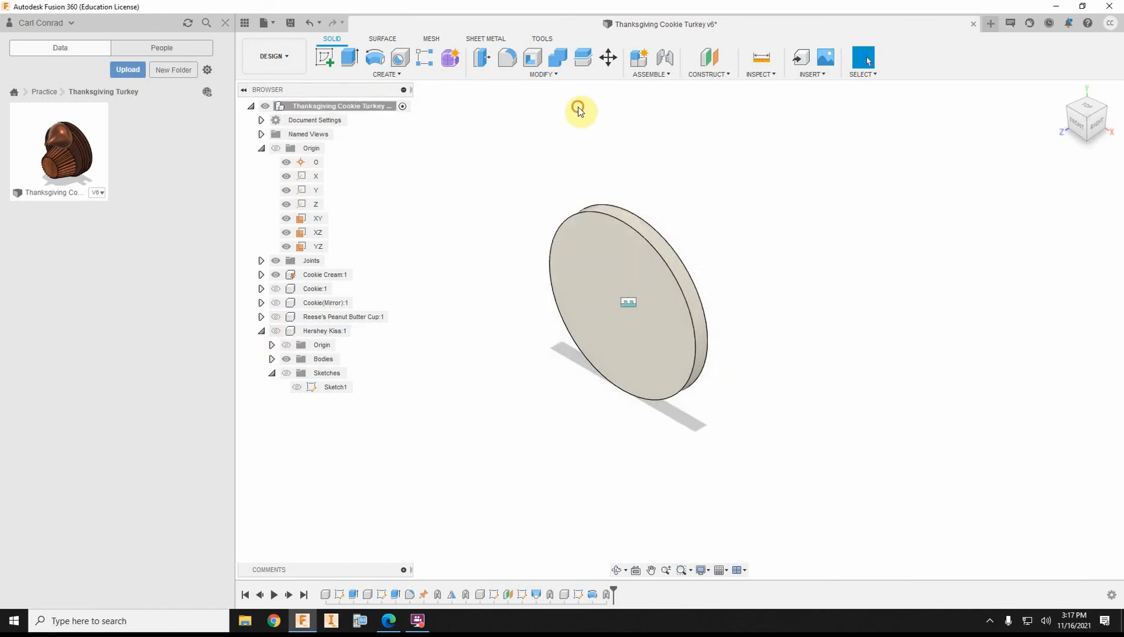
# - Create a new active internal component named Candy Corn under the top-level assembly
pyautogui.click(653, 73)
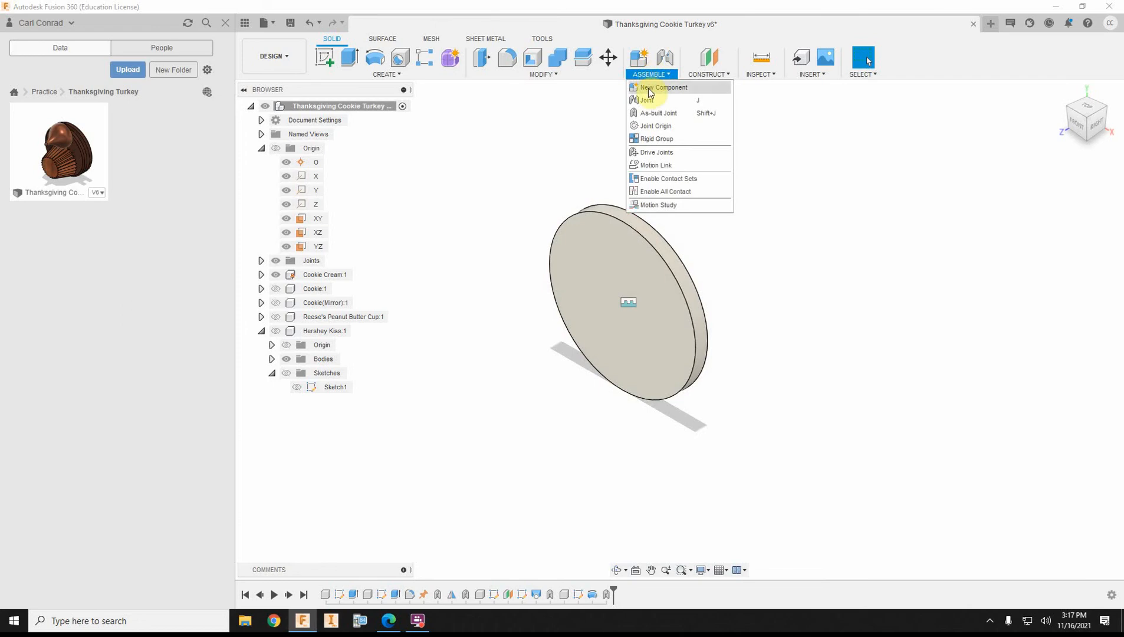
pyautogui.click(650, 88)
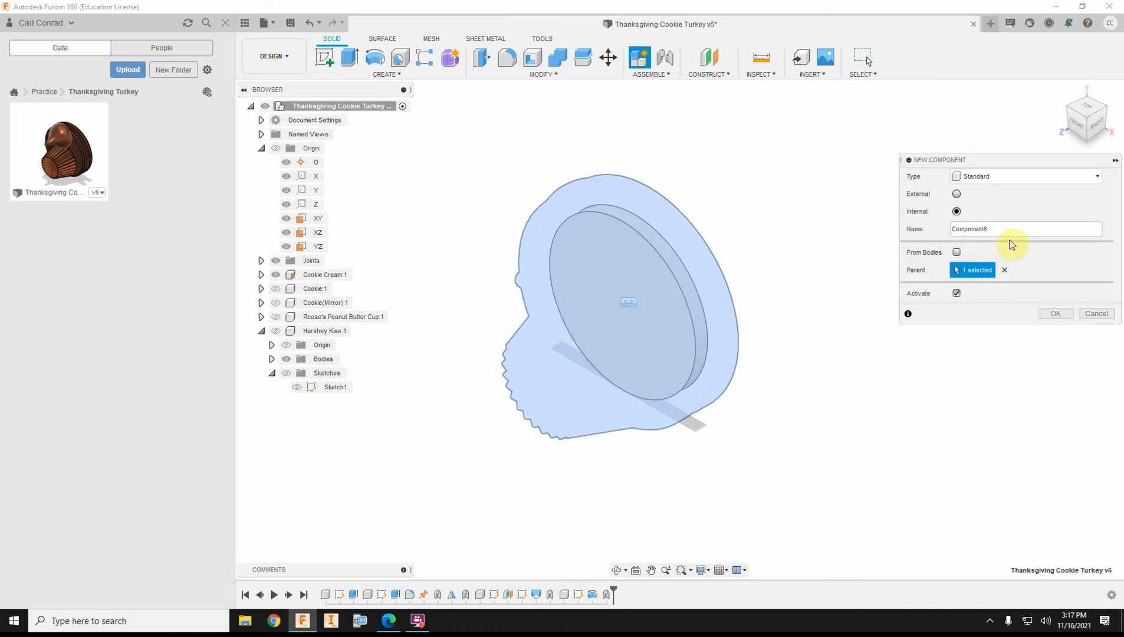
pyautogui.moveTo(993, 230); pyautogui.dragTo(927, 226)
pyautogui.write('Candy Corn')
pyautogui.click(1045, 313)
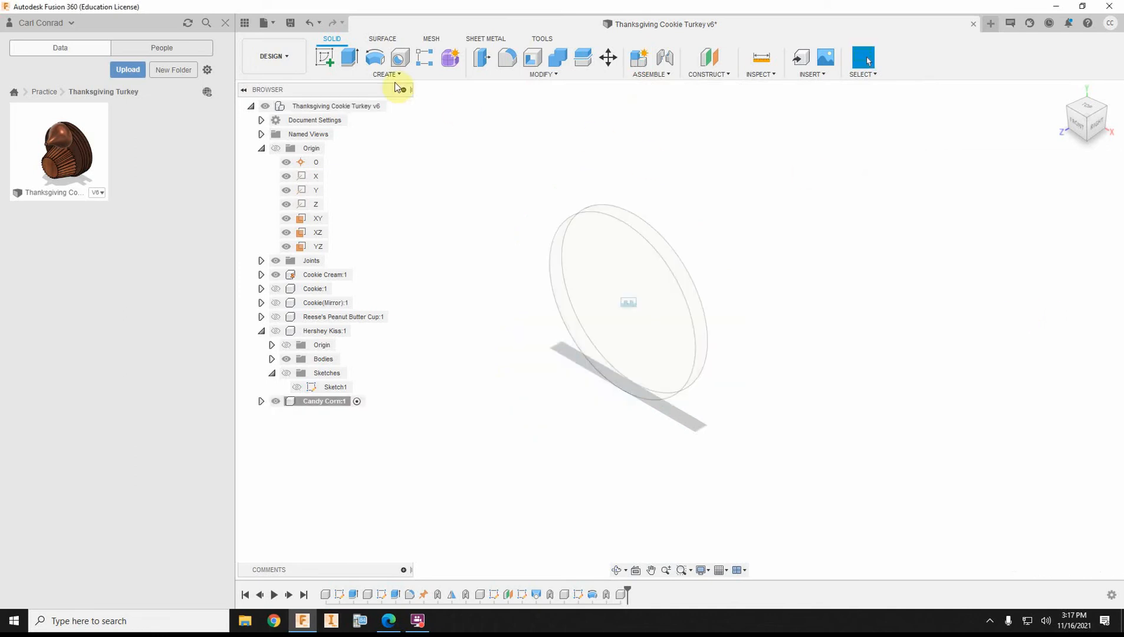
# - Start a sketch on the XY origin plane in the Candy Corn component, seen from the front
pyautogui.click(324, 58)
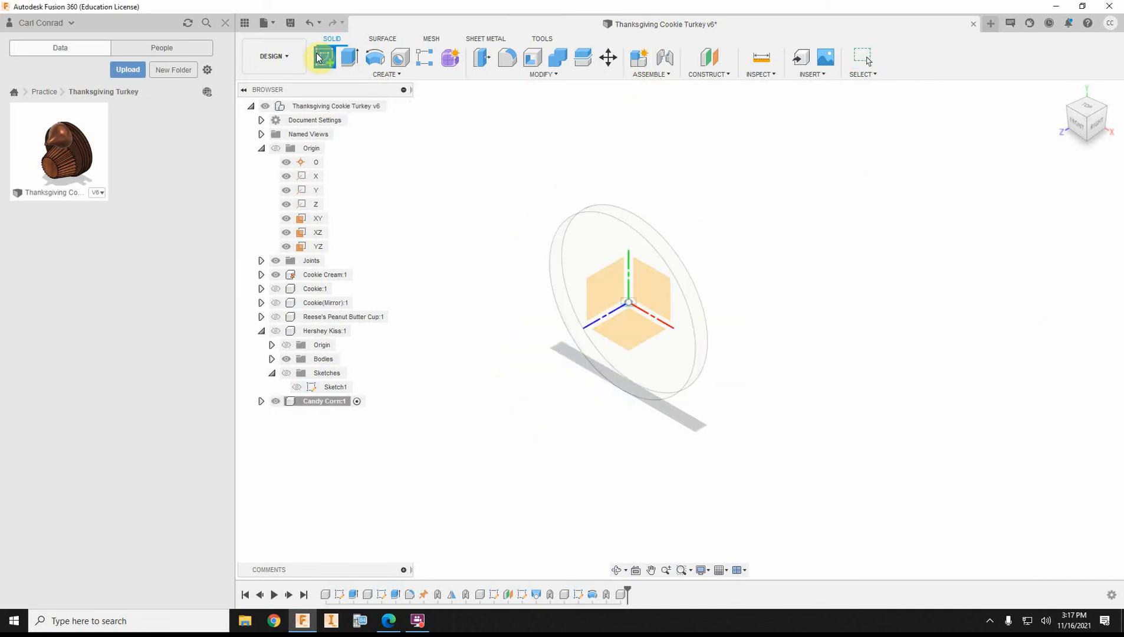
pyautogui.click(653, 289)
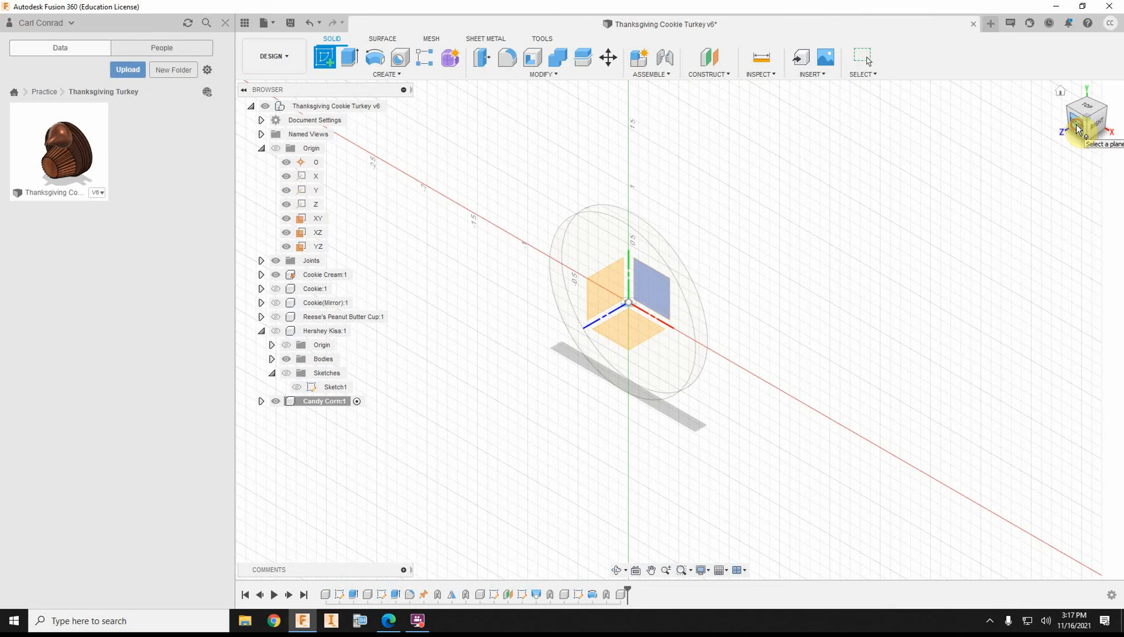
pyautogui.click(1077, 125)
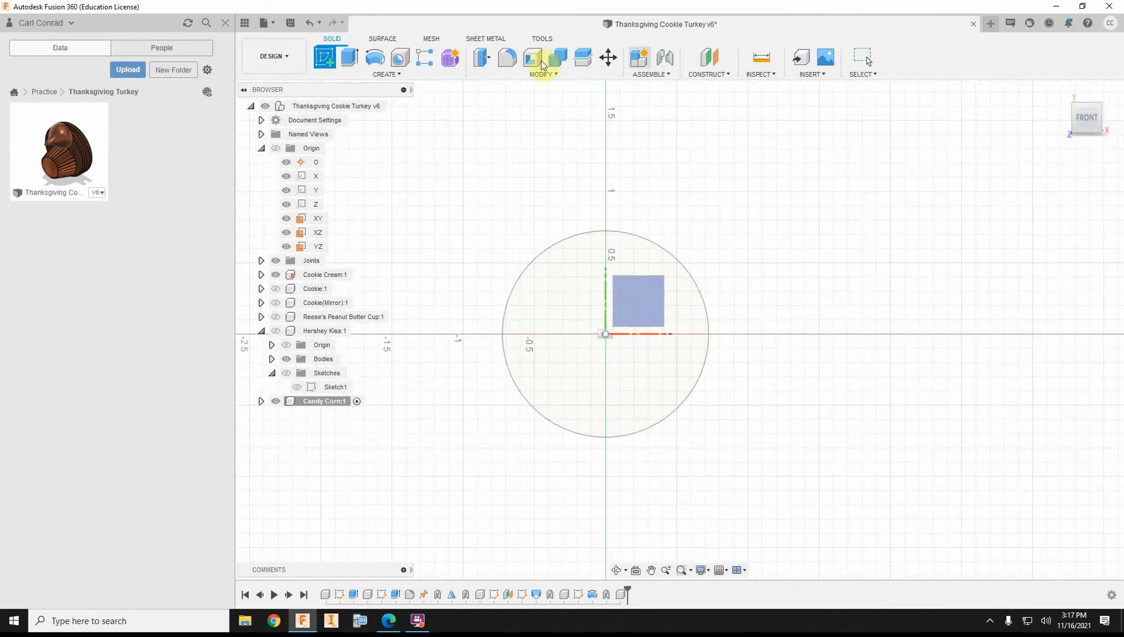
pyautogui.moveTo(1115, 237); pyautogui.dragTo(1109, 277, button='middle')
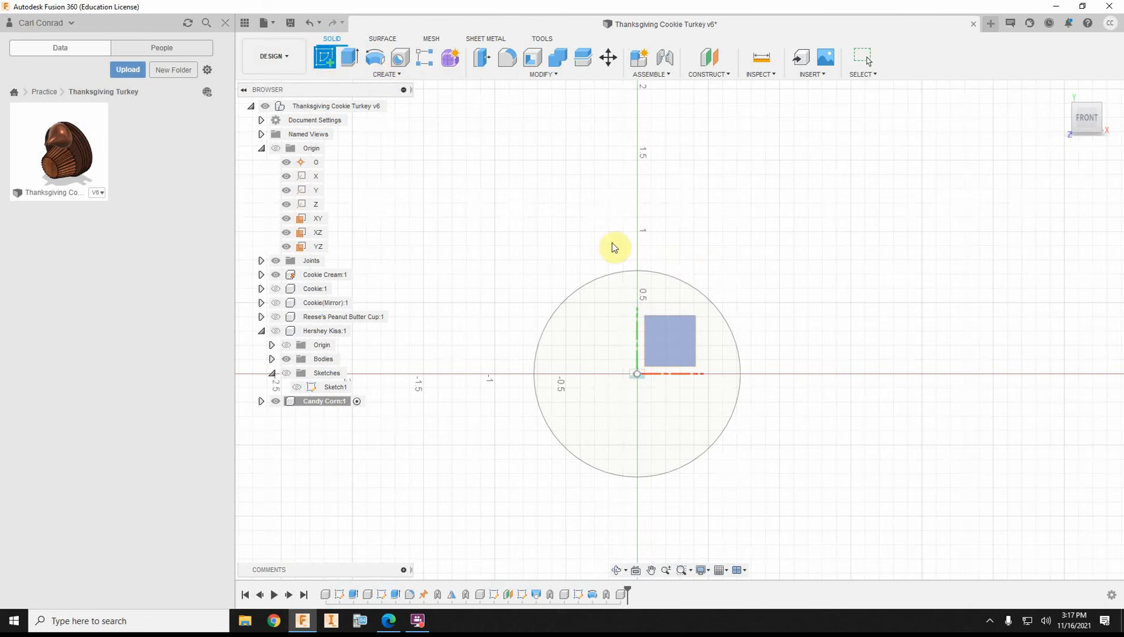
pyautogui.click(675, 341)
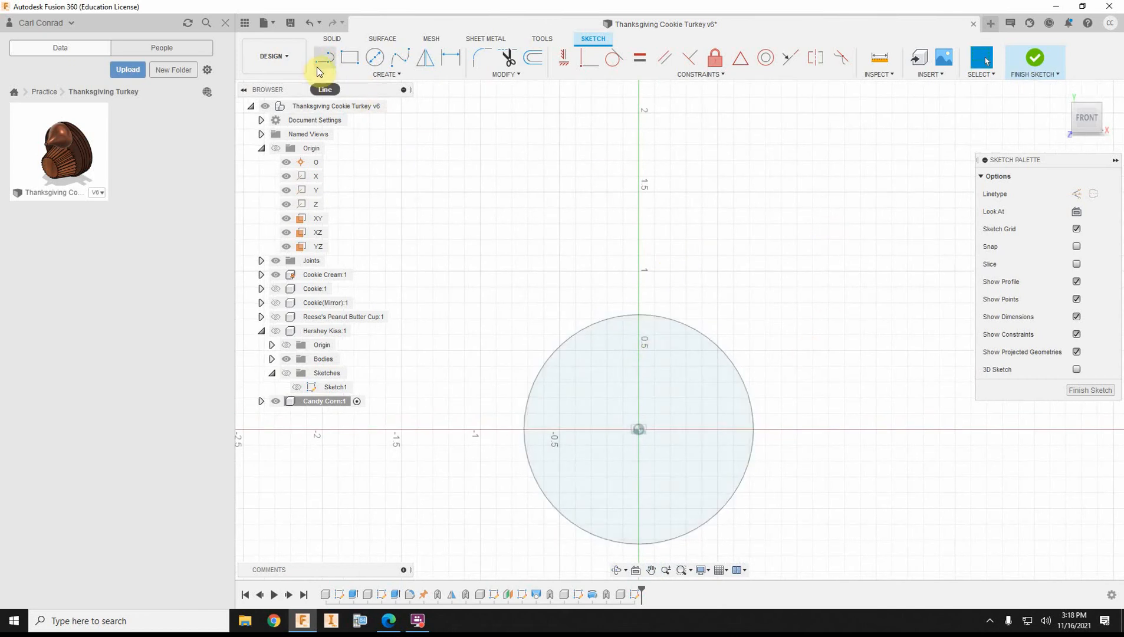
# - Draw a vertical construction line about 1.07 in long on the Y axis, starting inside the cream circle near its upper edge
pyautogui.click(377, 76)
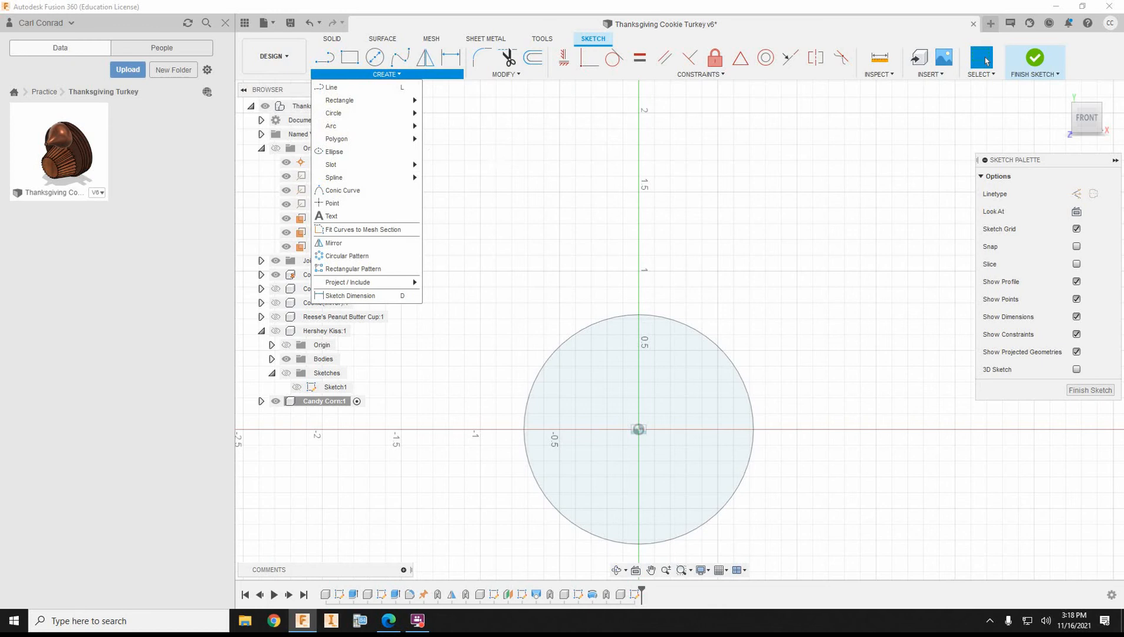
pyautogui.click(324, 58)
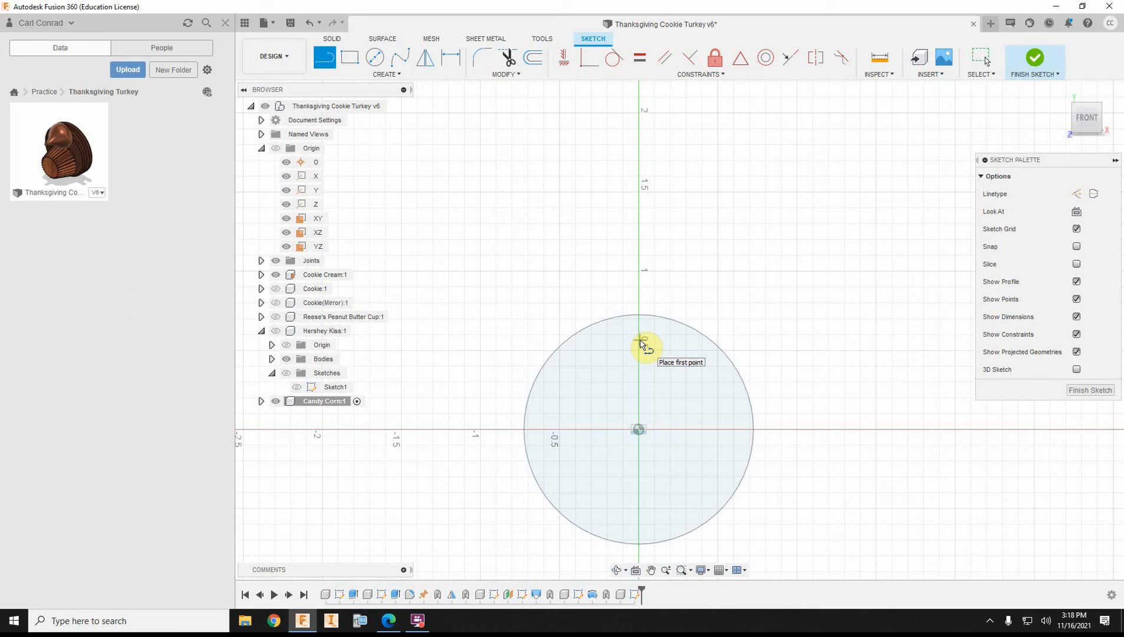
pyautogui.click(1076, 193)
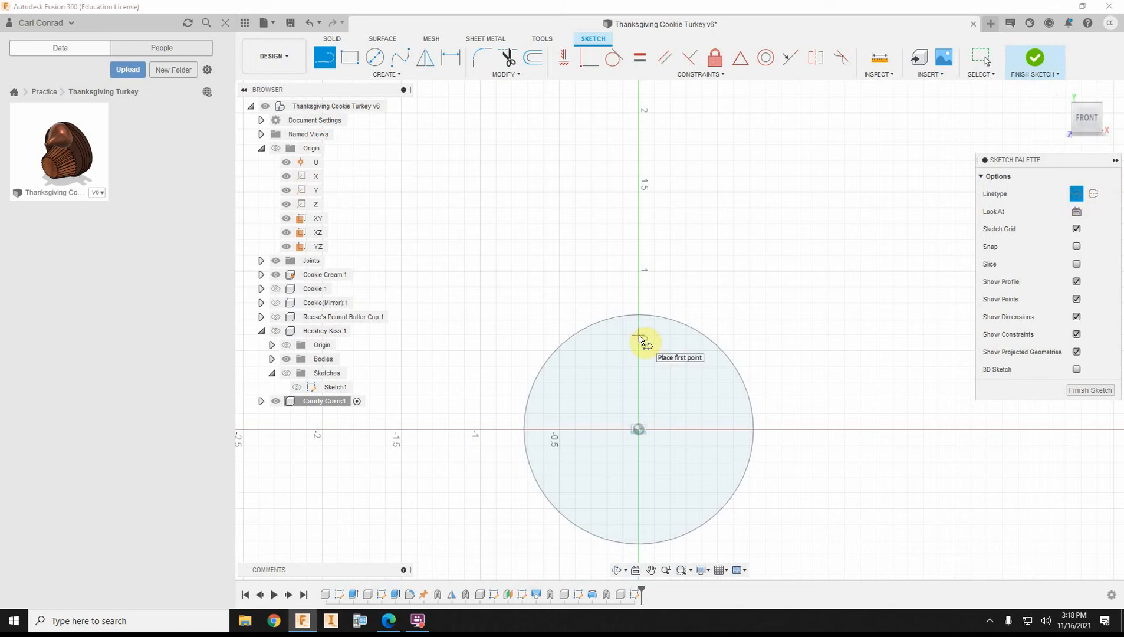
pyautogui.click(639, 336)
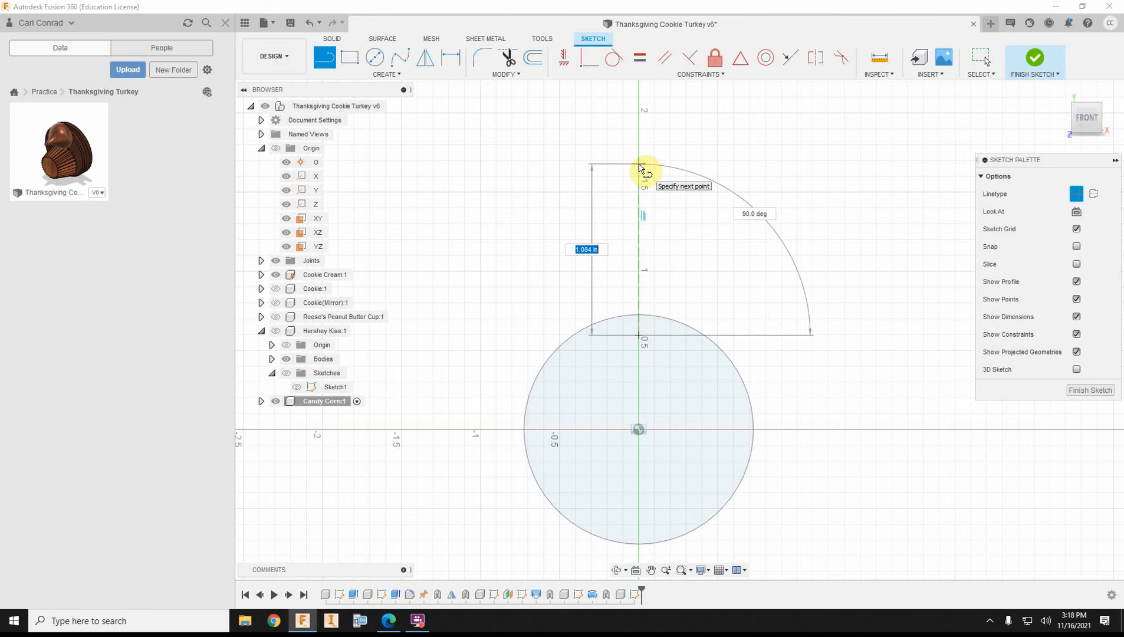
pyautogui.click(640, 166)
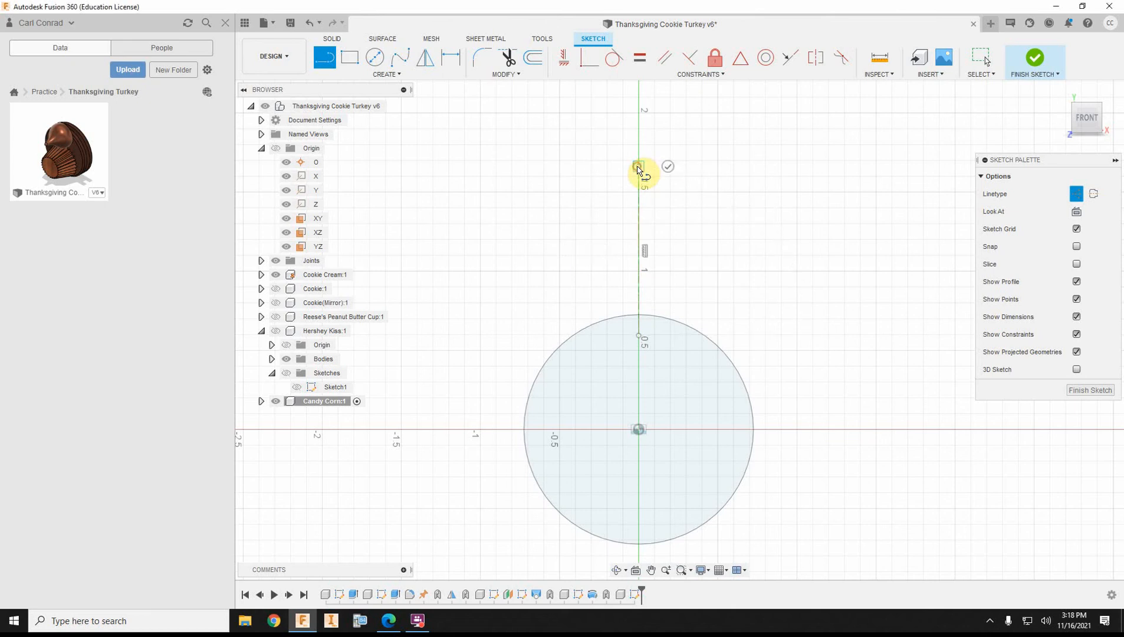
pyautogui.press('Escape')
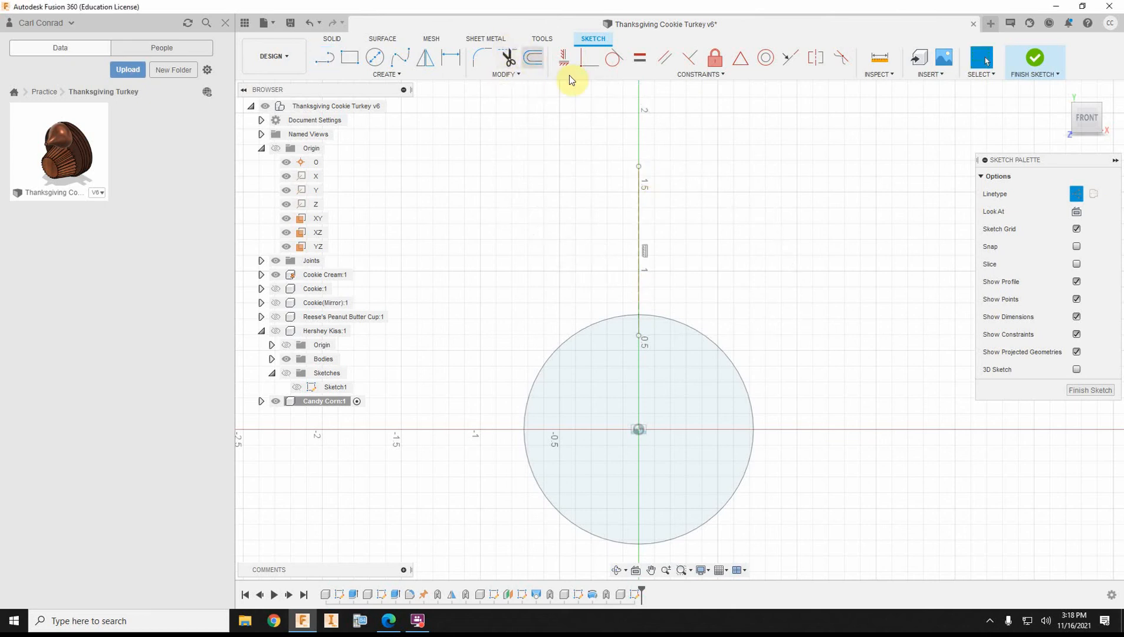
# - Dimension the construction line's length as 0.985 in
pyautogui.click(603, 187)
pyautogui.press('d')
pyautogui.click(640, 271)
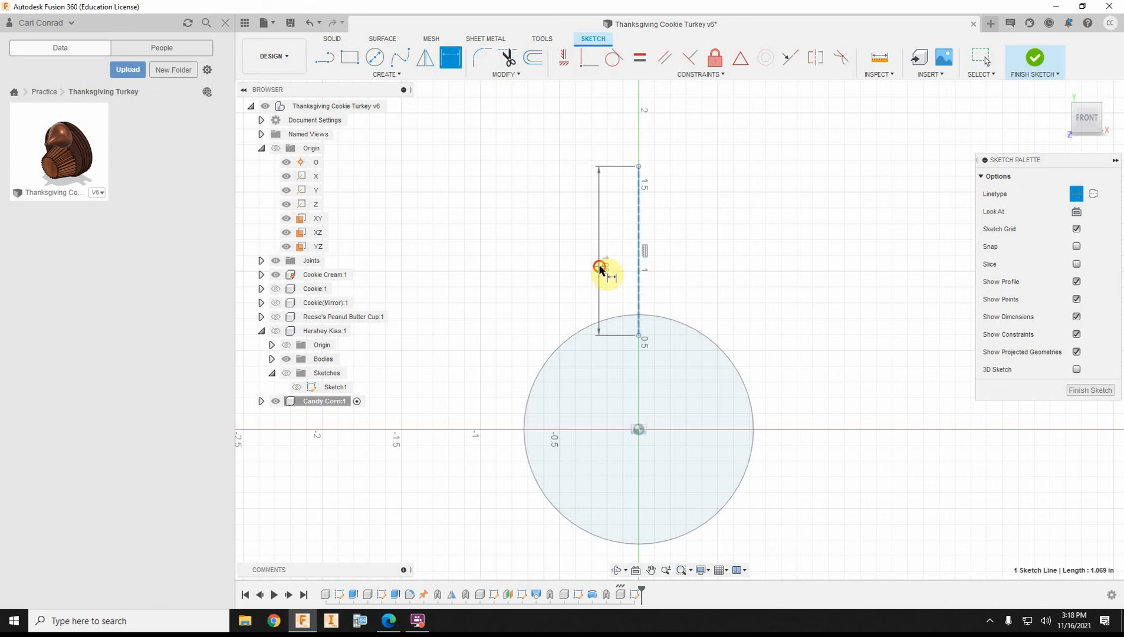
pyautogui.click(600, 269)
pyautogui.write('98')
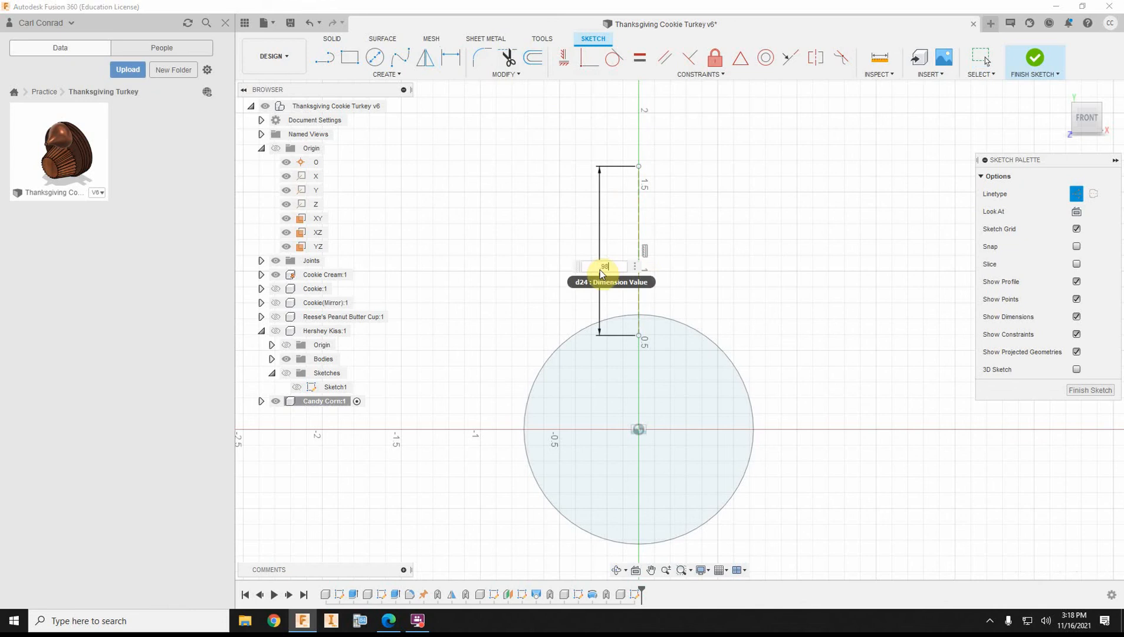
pyautogui.write('5')
pyautogui.press('Return')
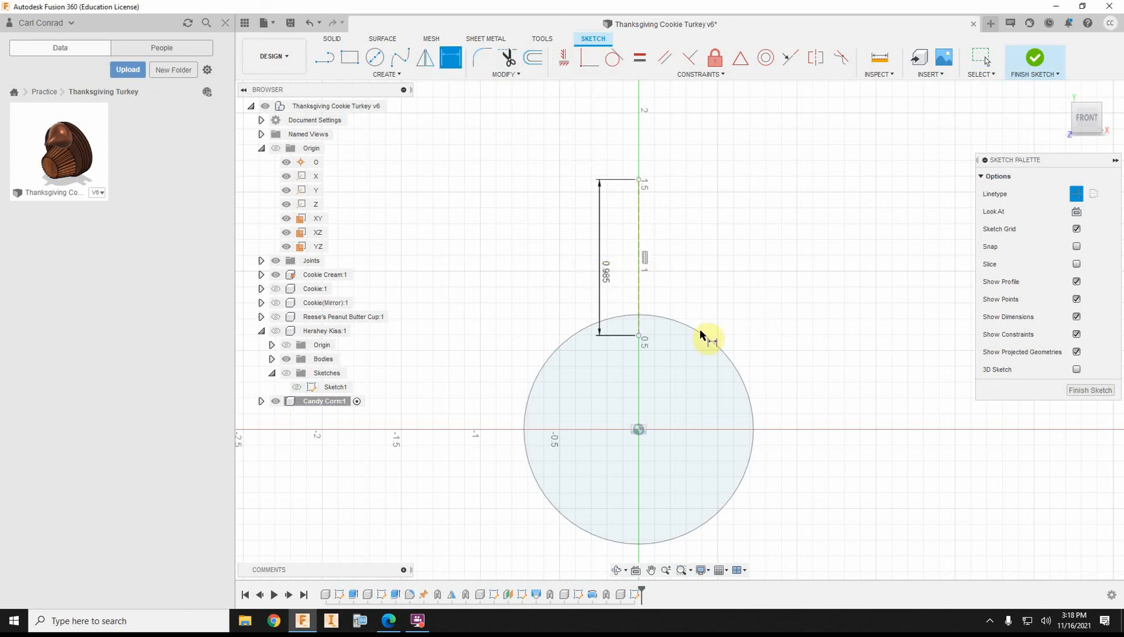
# - Constrain the construction line's lower endpoint to be vertically aligned with the origin
pyautogui.scroll(3, 679, 357)
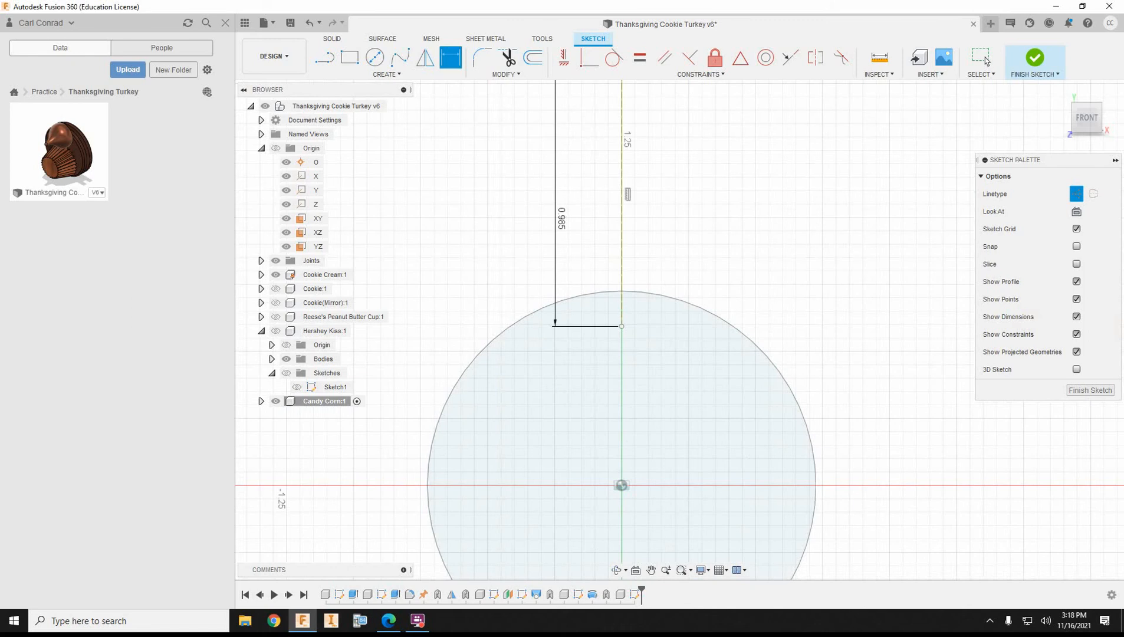
pyautogui.scroll(-1, 682, 276)
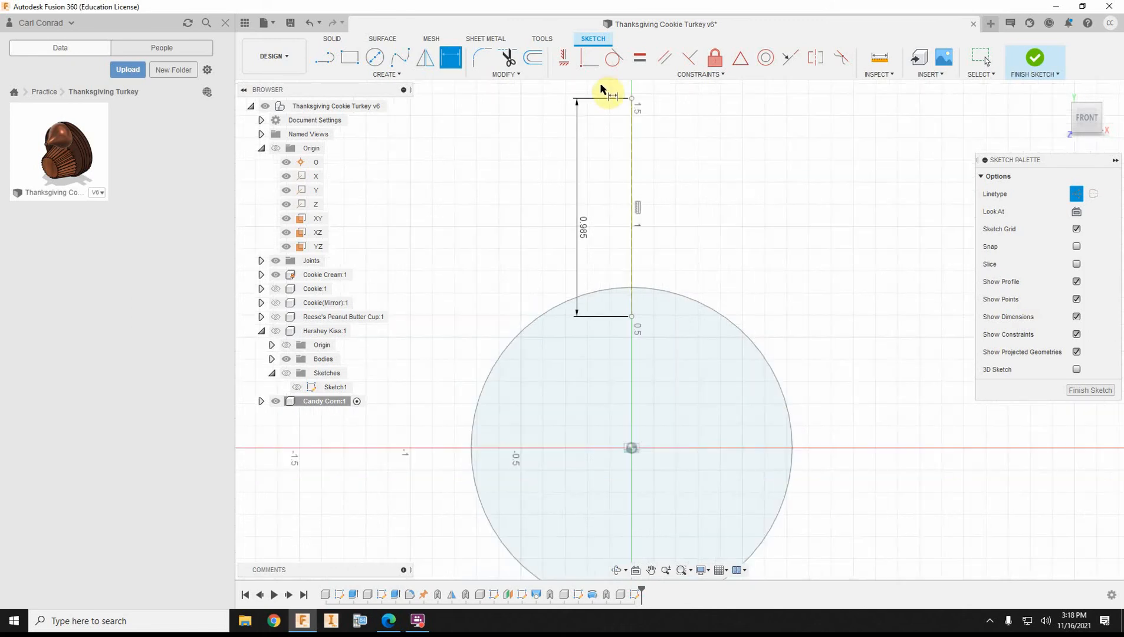
pyautogui.click(564, 59)
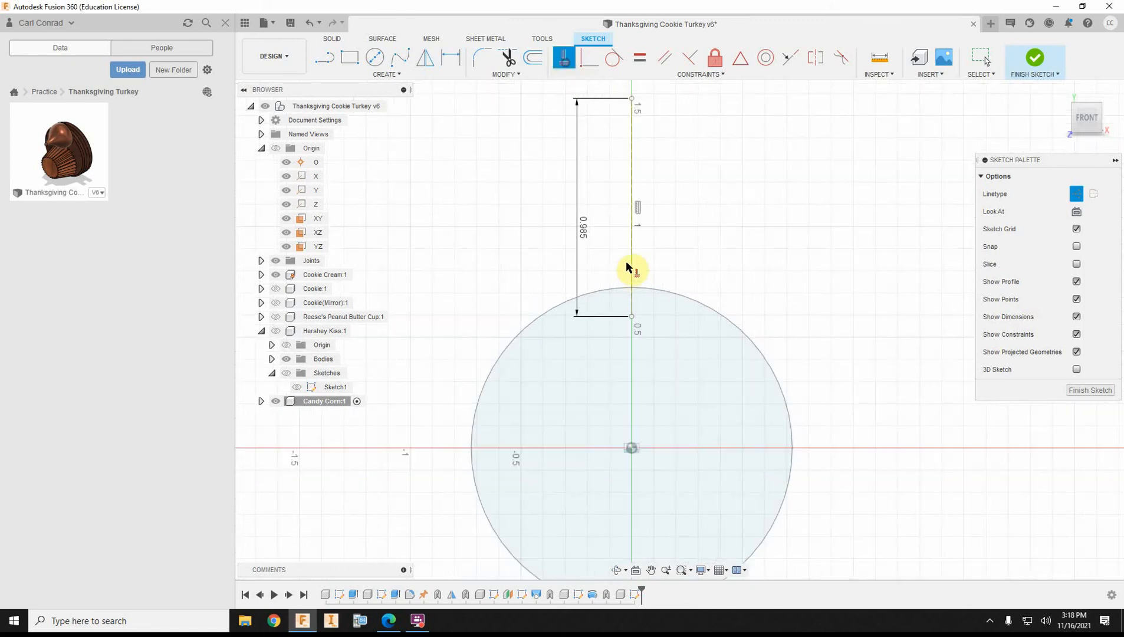
pyautogui.click(632, 319)
pyautogui.click(632, 448)
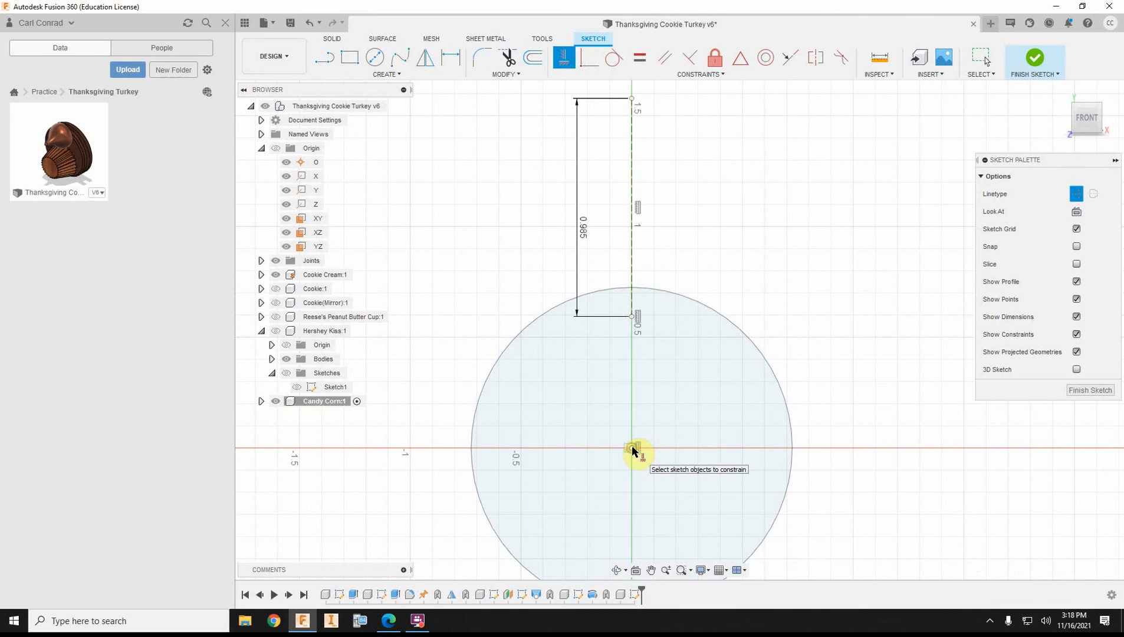
pyautogui.scroll(3, 642, 315)
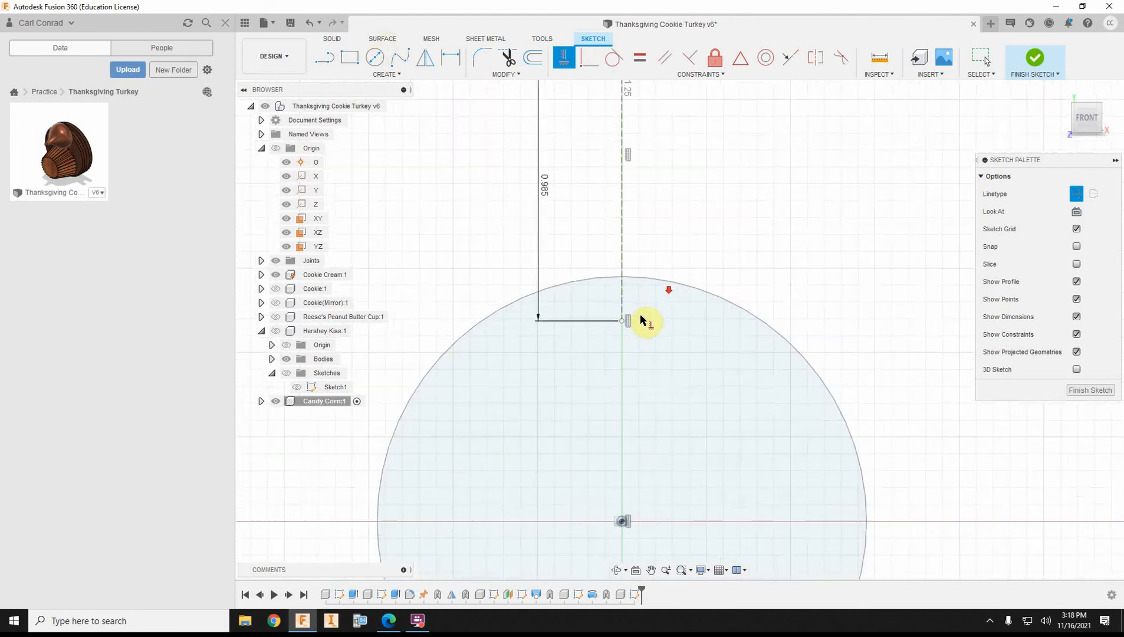
pyautogui.press('Escape')
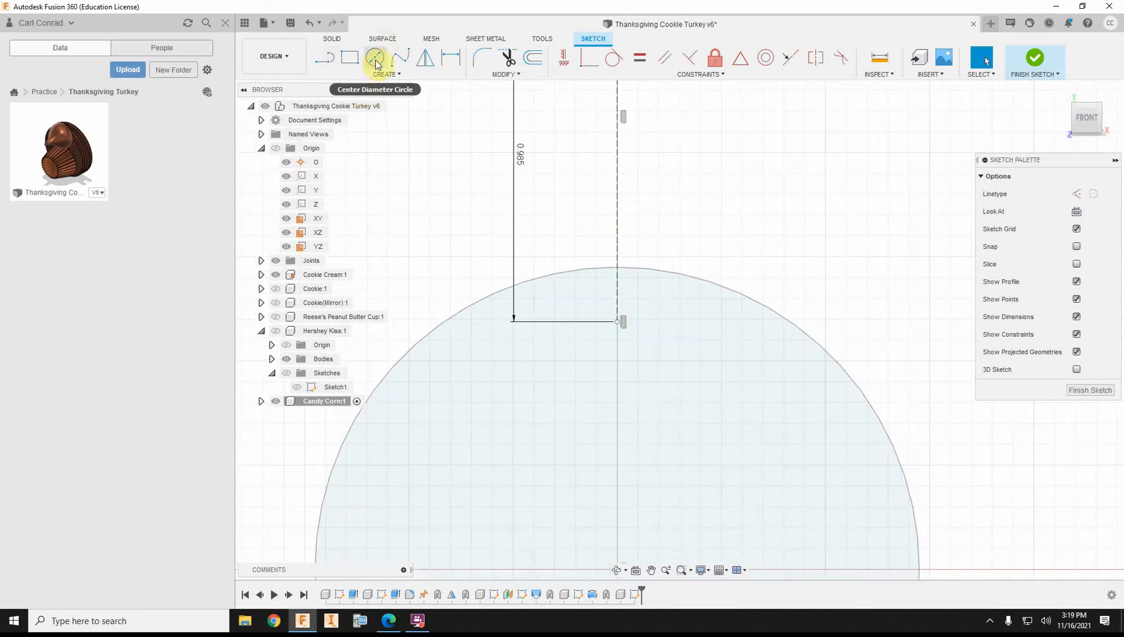
# - Sketch a 0.2 in diameter circle centred on the construction line's lower endpoint
pyautogui.click(376, 57)
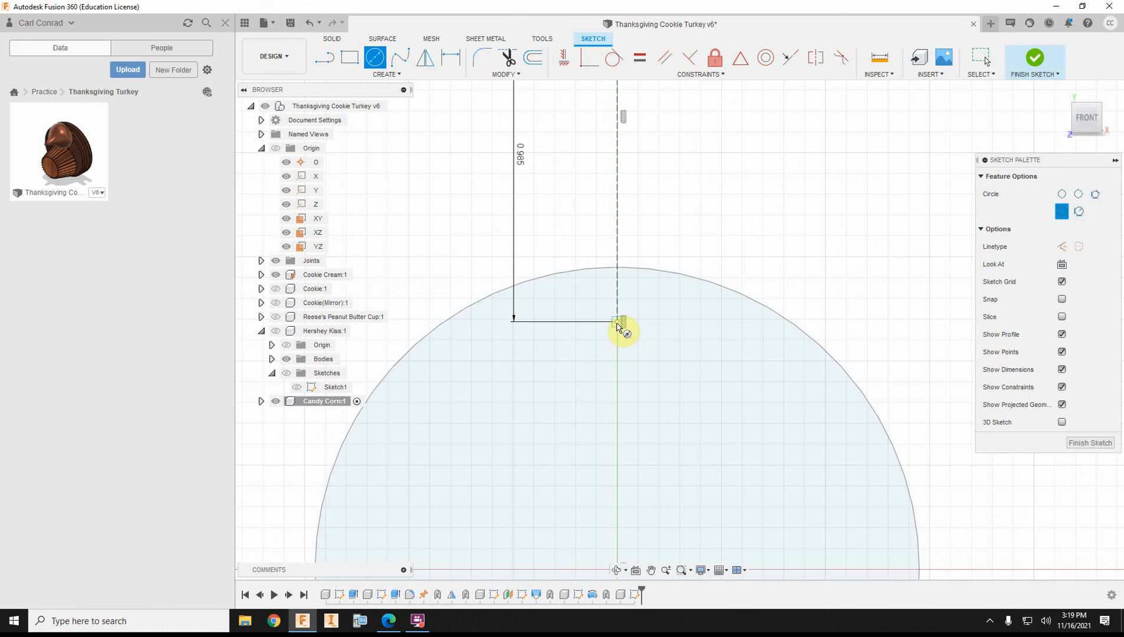
pyautogui.click(617, 322)
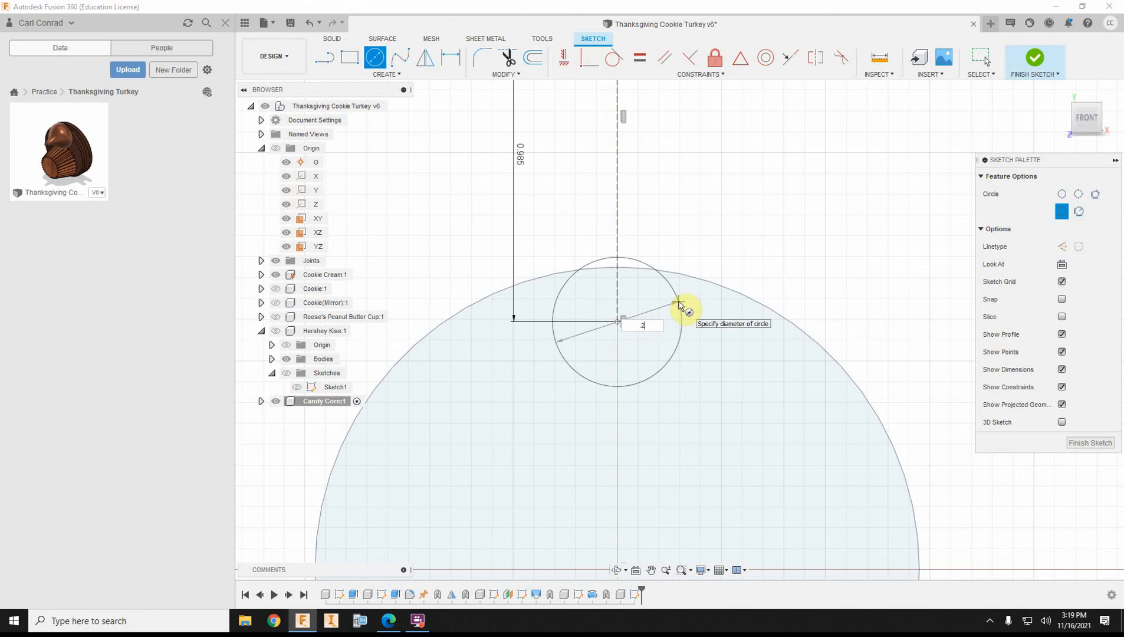
pyautogui.write('.2')
pyautogui.press('Return')
pyautogui.press('Escape')
pyautogui.scroll(-2, 696, 310)
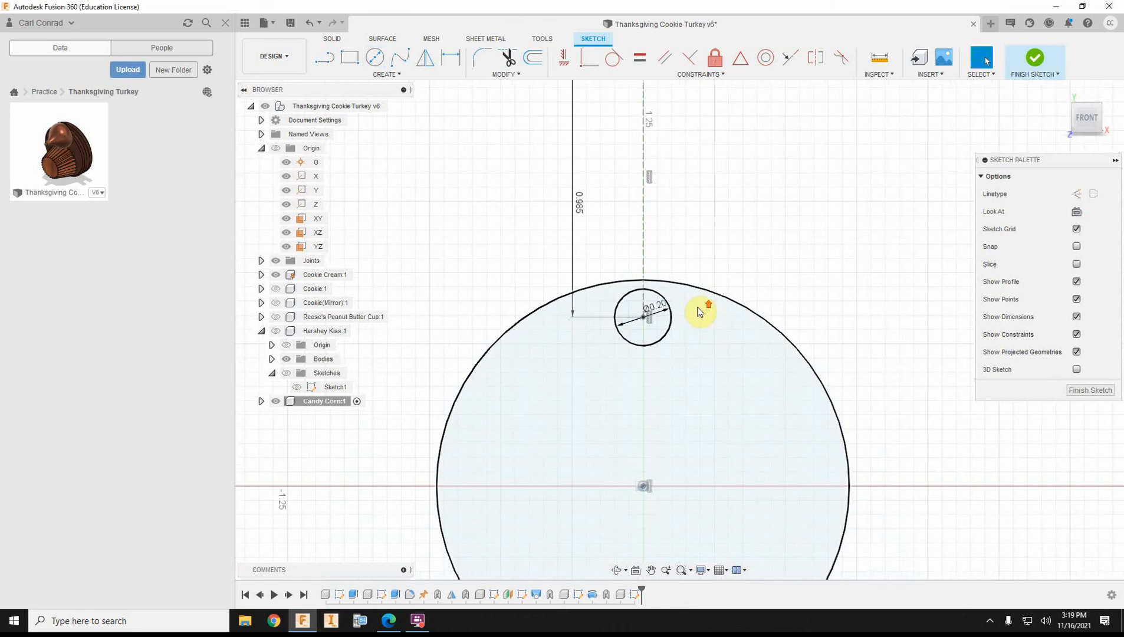
# - Sketch a shallow upward-bulging three-point arc across the construction line's upper endpoint, starting about 0.33 in to the line's left
pyautogui.moveTo(857, 236); pyautogui.dragTo(815, 340, button='middle')
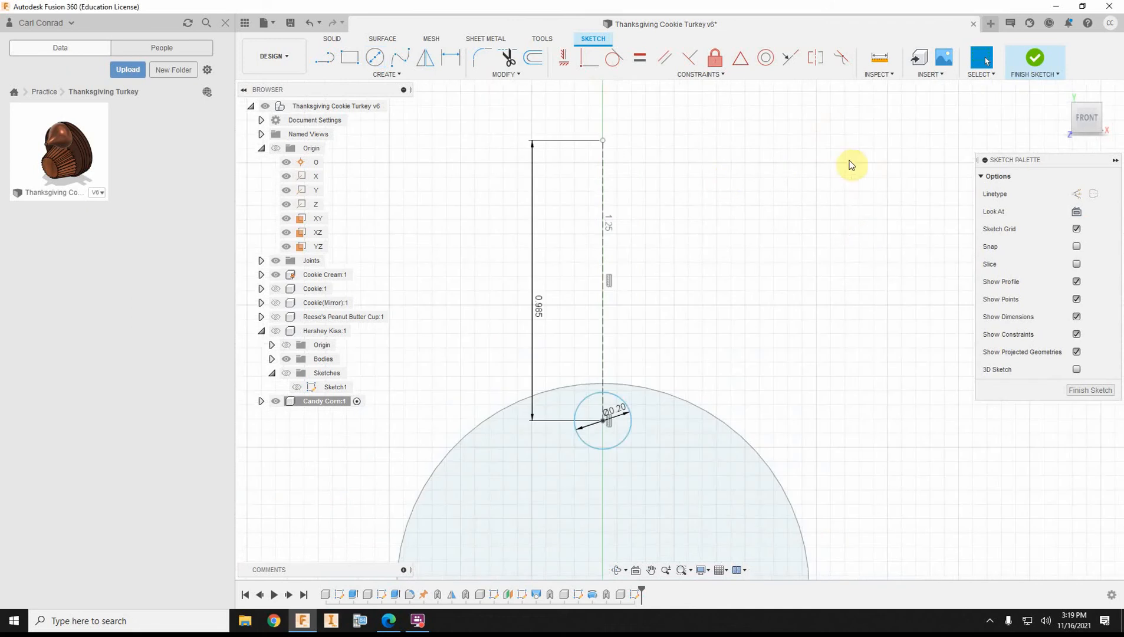
pyautogui.click(394, 75)
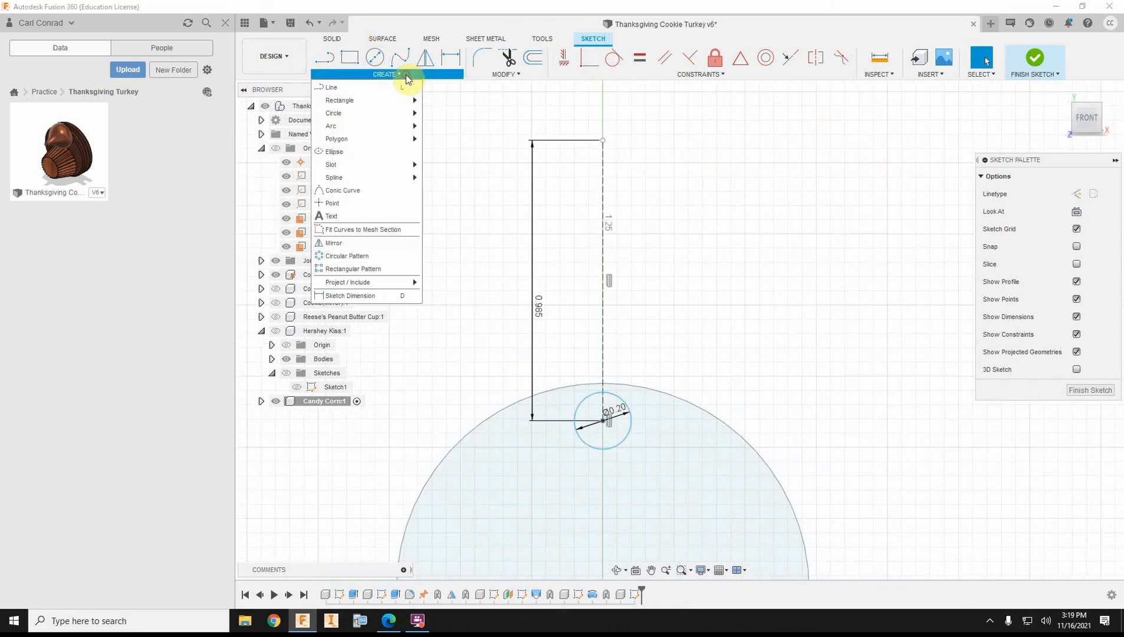
pyautogui.moveTo(335, 126)
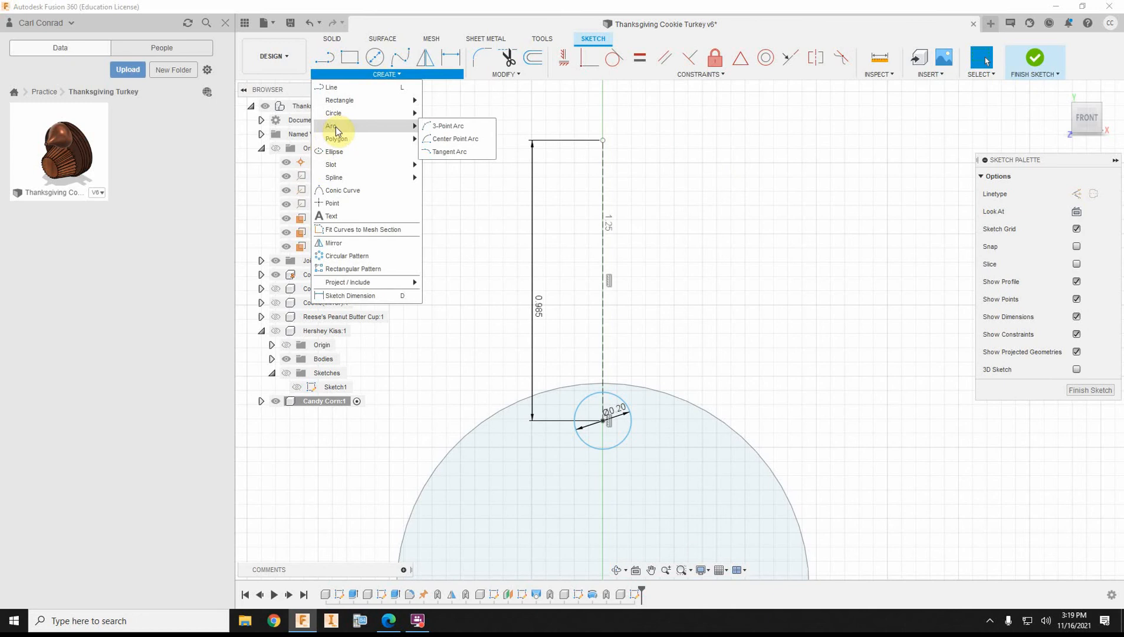
pyautogui.click(439, 126)
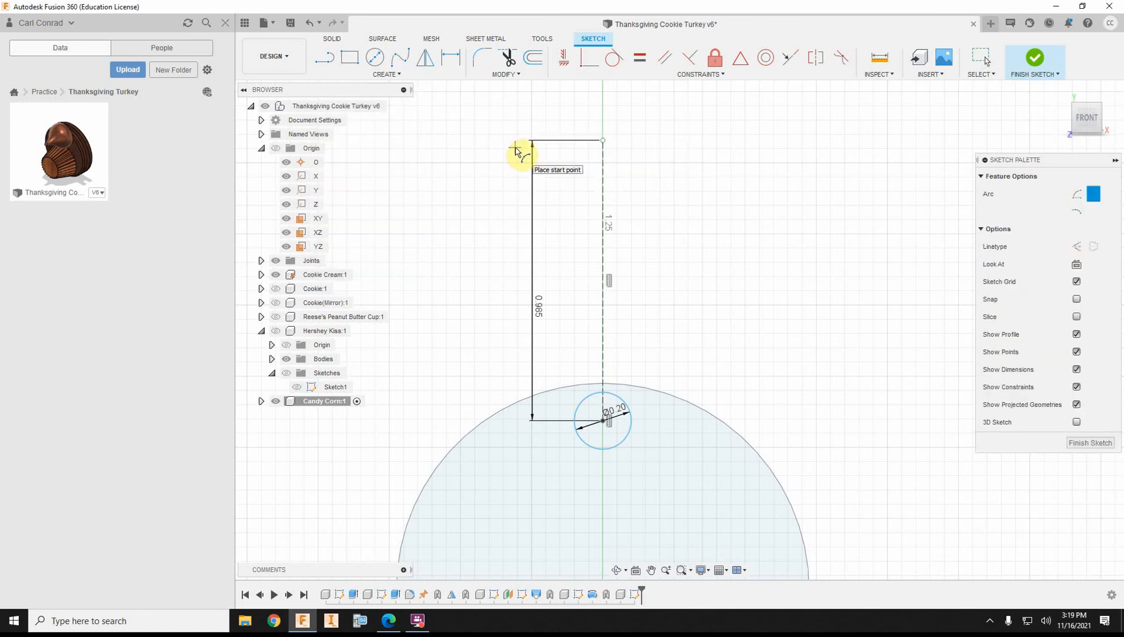
pyautogui.click(509, 140)
pyautogui.click(702, 140)
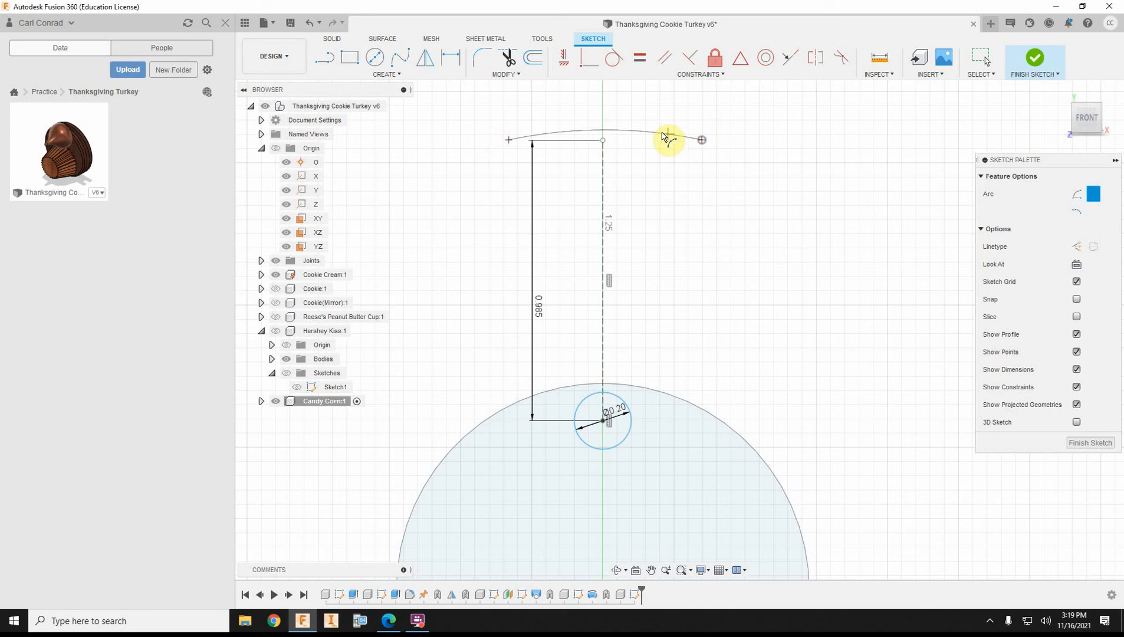
pyautogui.click(622, 118)
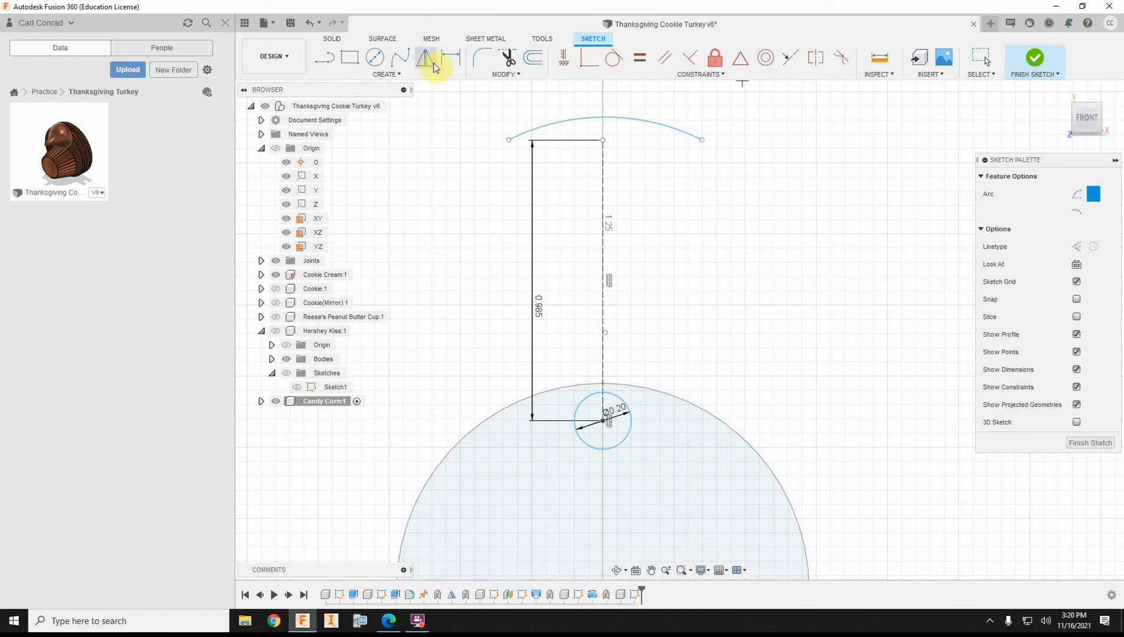
# - Dimension the arc's left and right endpoints each 0.265 in horizontally from the construction line's upper endpoint
pyautogui.click(450, 58)
pyautogui.click(510, 140)
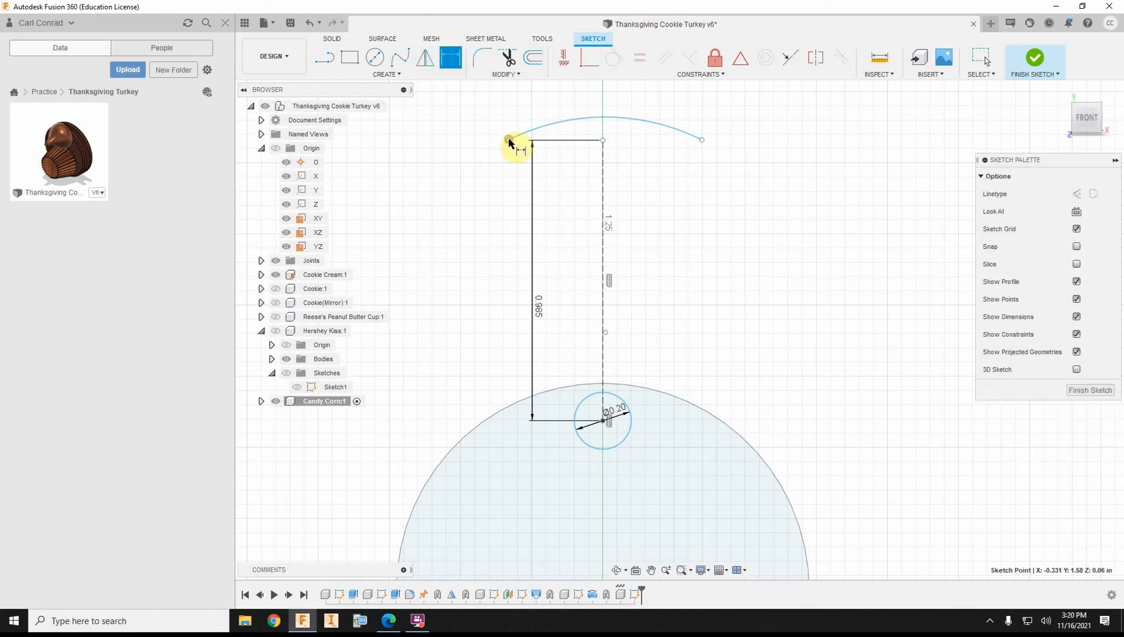
pyautogui.click(602, 141)
pyautogui.click(560, 162)
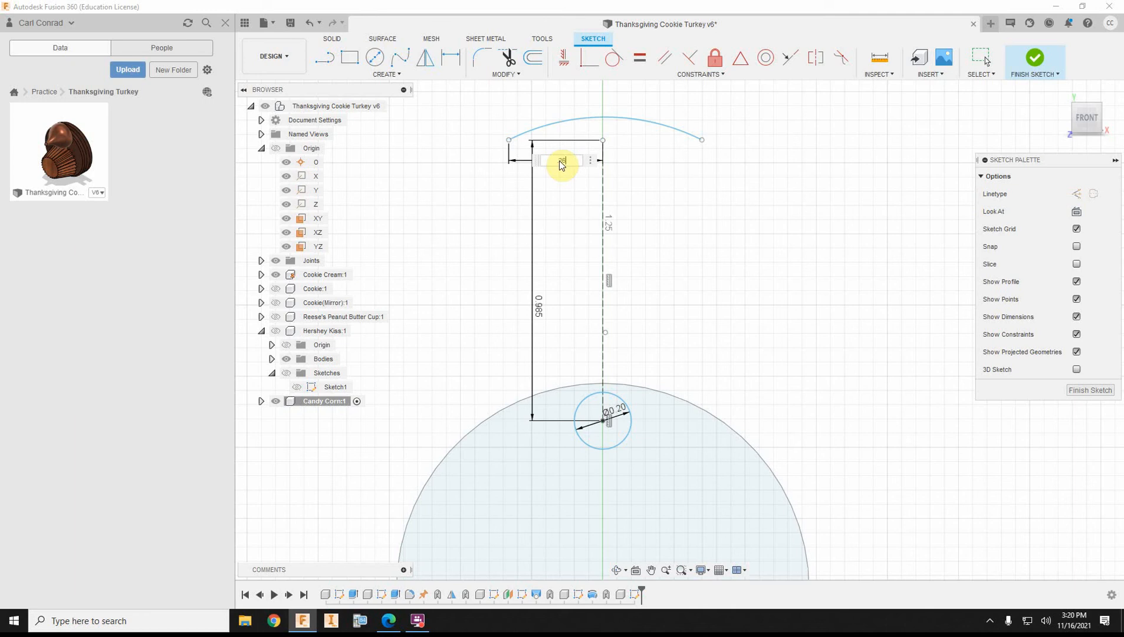
pyautogui.write('.265')
pyautogui.press('Return')
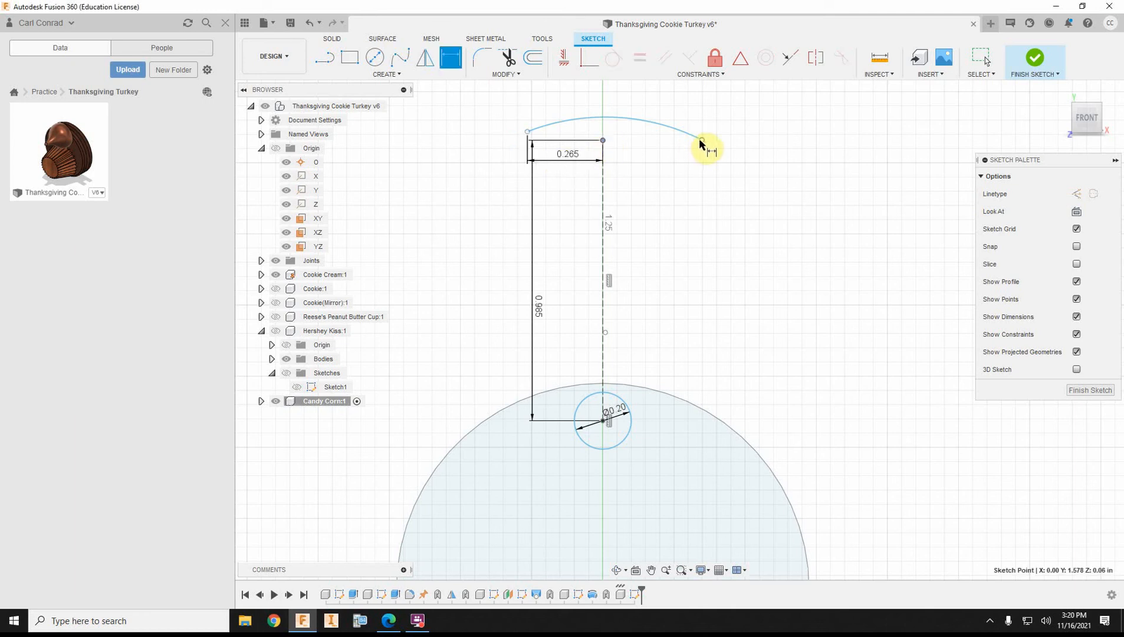
pyautogui.click(700, 141)
pyautogui.click(682, 156)
pyautogui.write('.265')
pyautogui.press('Return')
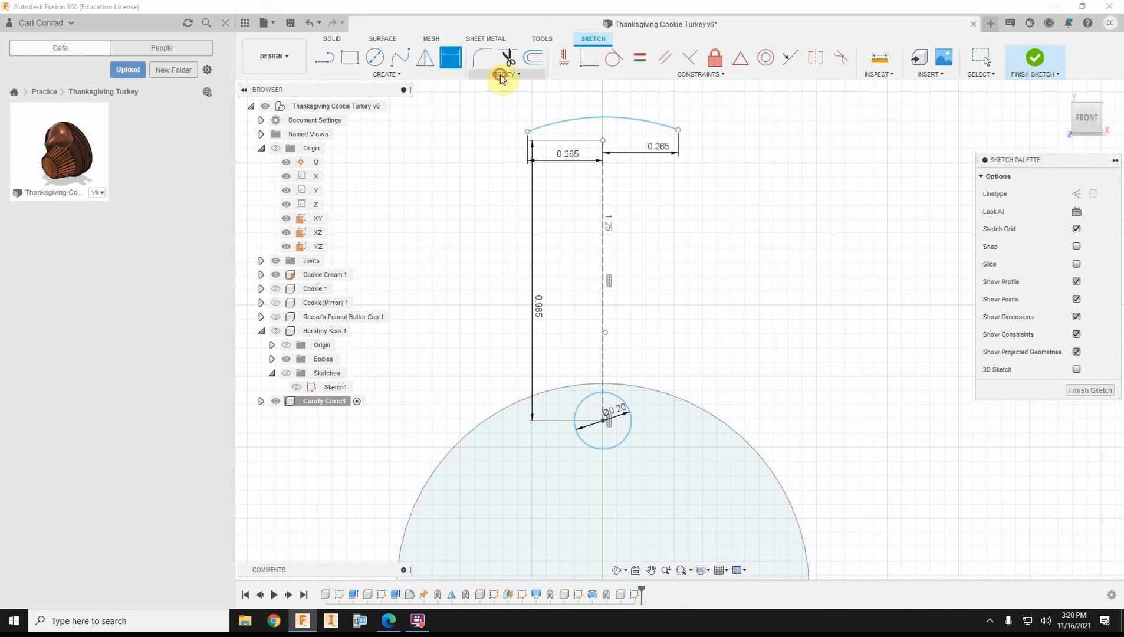
# - Place a sketch point at the midpoint of the top arc
pyautogui.click(501, 76)
pyautogui.click(384, 73)
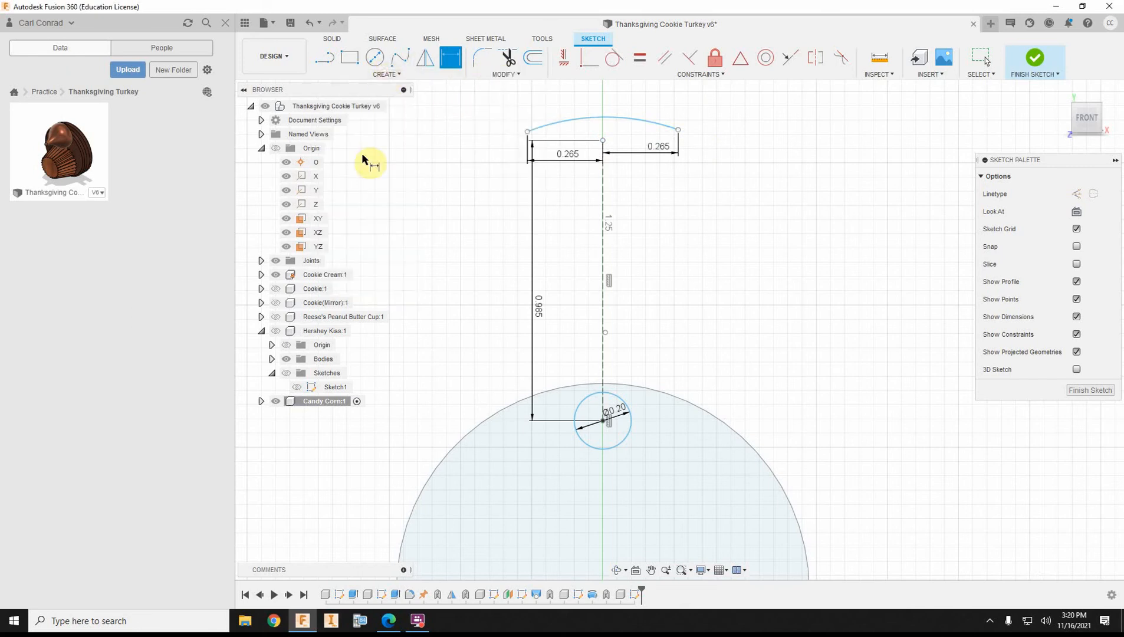
pyautogui.click(384, 74)
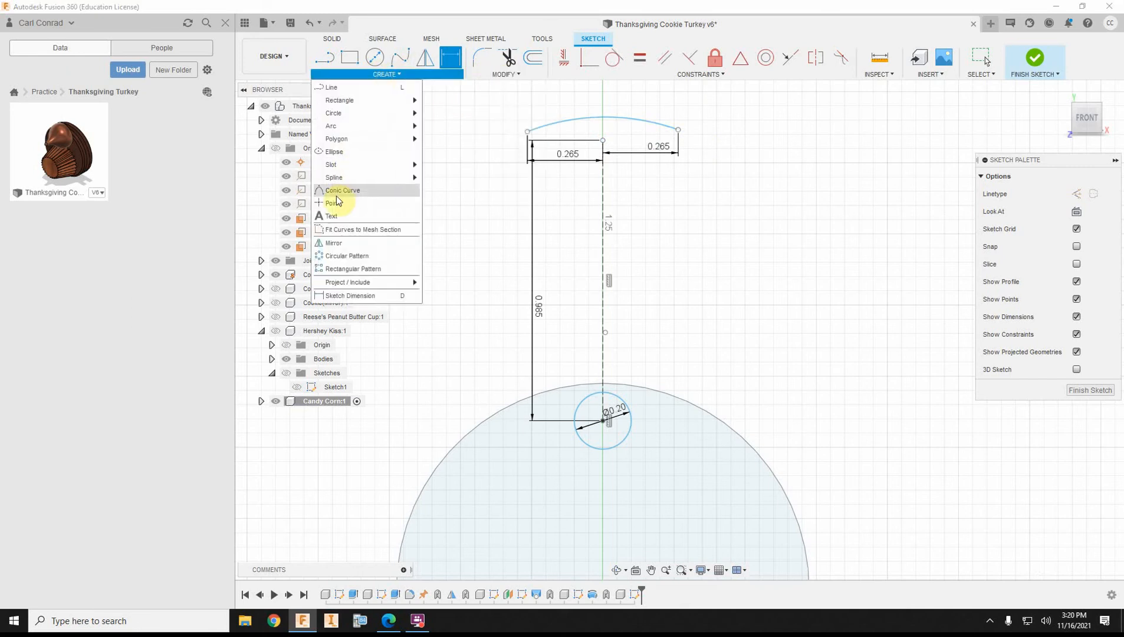
pyautogui.click(334, 203)
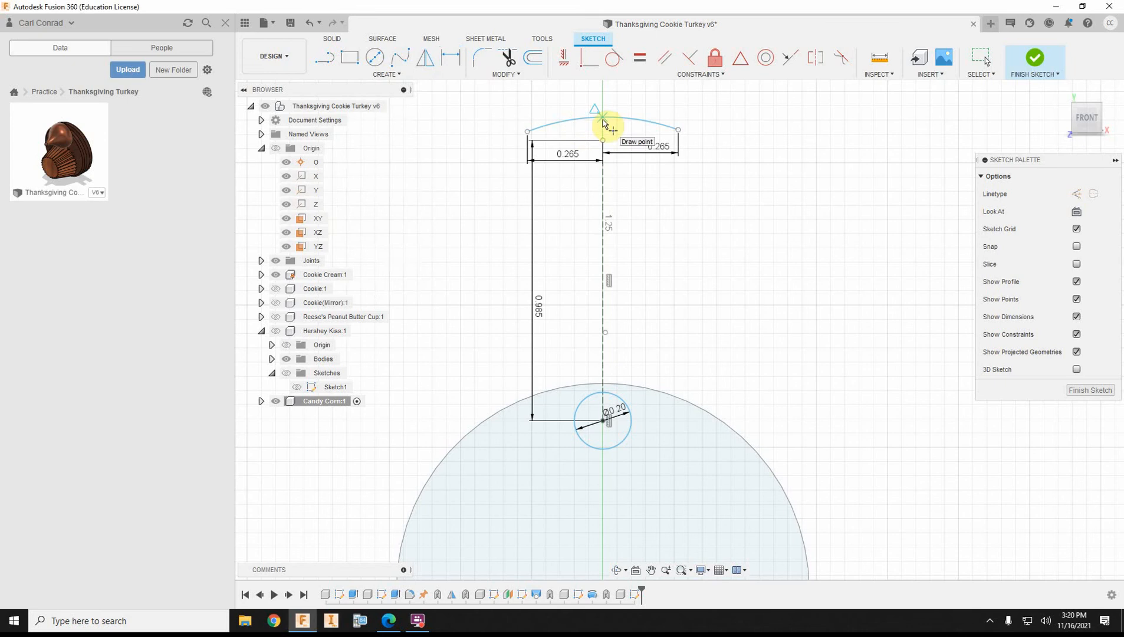
pyautogui.click(602, 118)
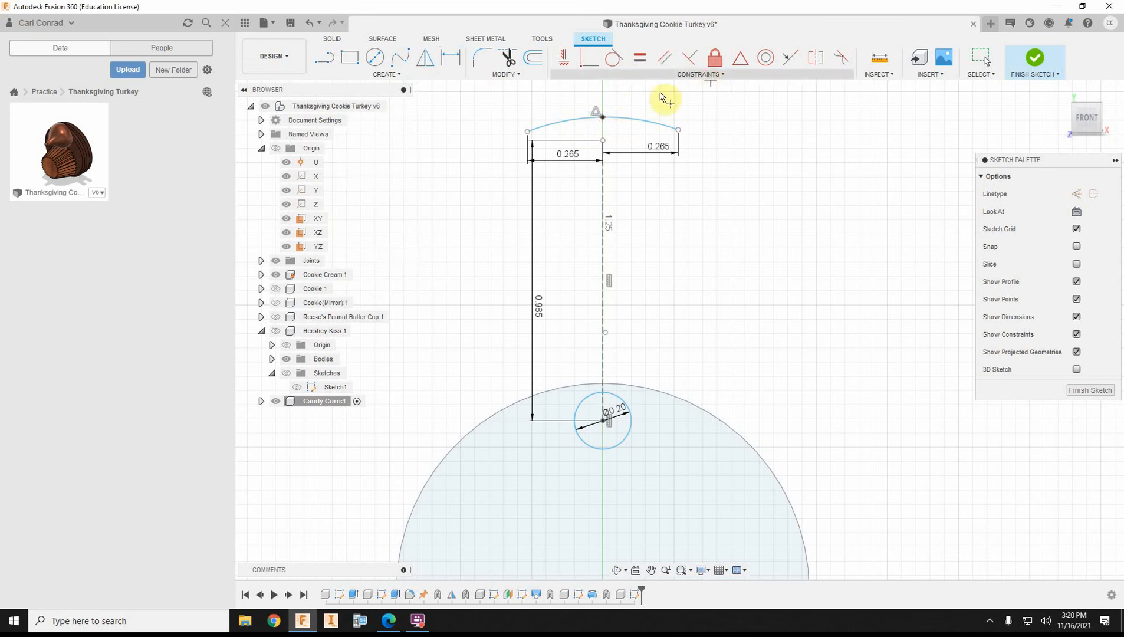
# - Constrain the arc's midpoint to be vertically aligned with the centre of the 0.2 in circle
pyautogui.click(564, 57)
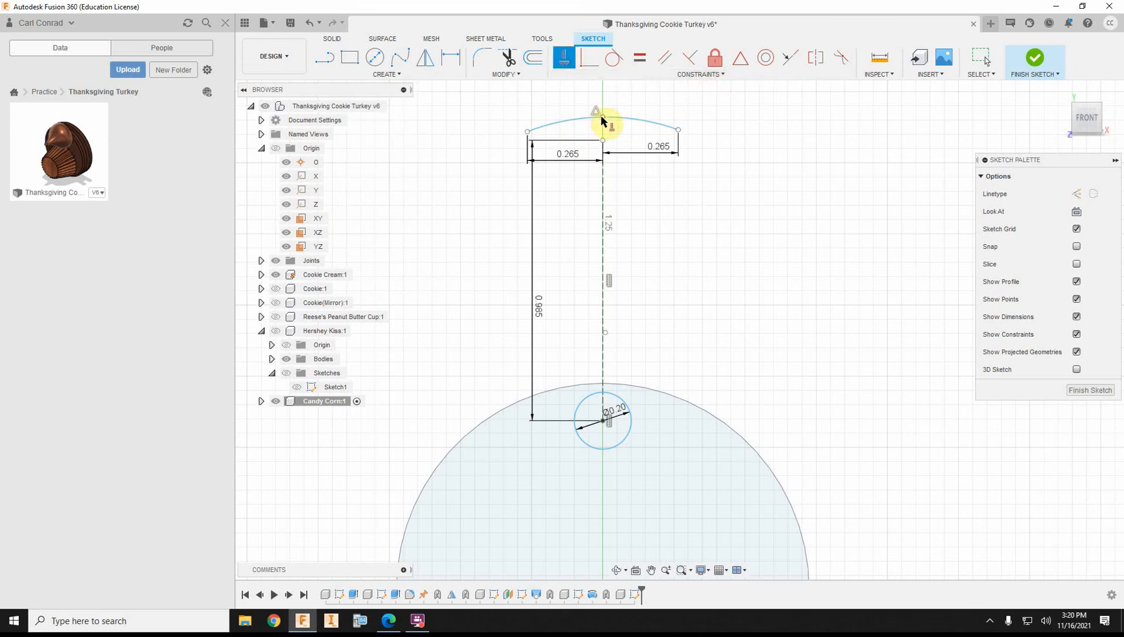
pyautogui.click(603, 118)
pyautogui.click(602, 421)
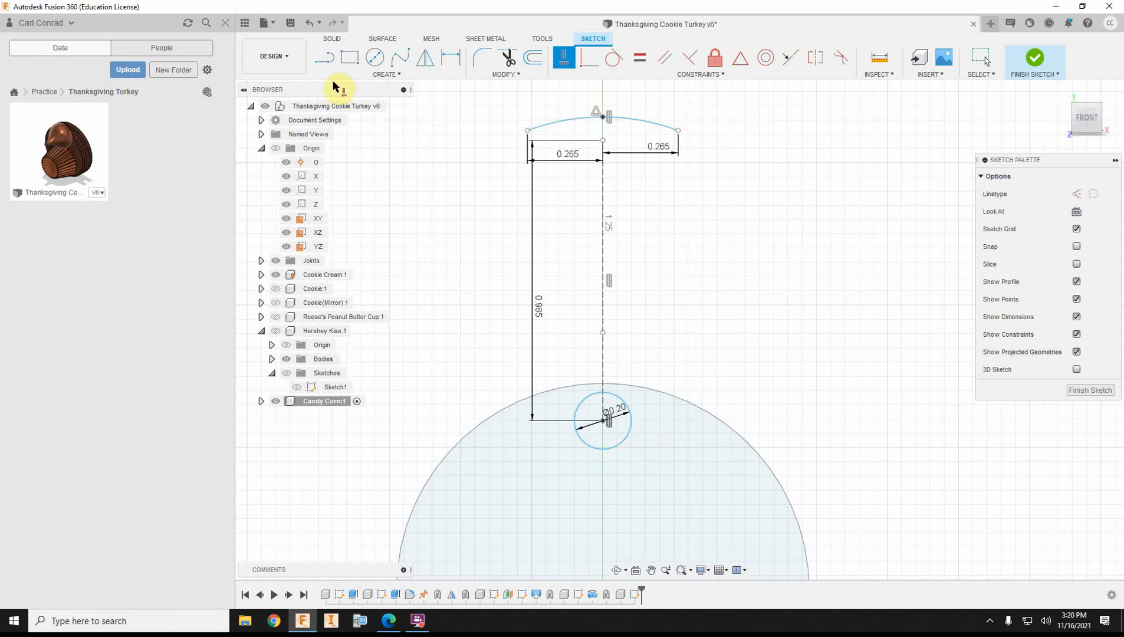
# - Draw two tapering side lines, about 1.05 in long, from the arc's endpoints down to the left and right sides of the small circle
pyautogui.click(324, 57)
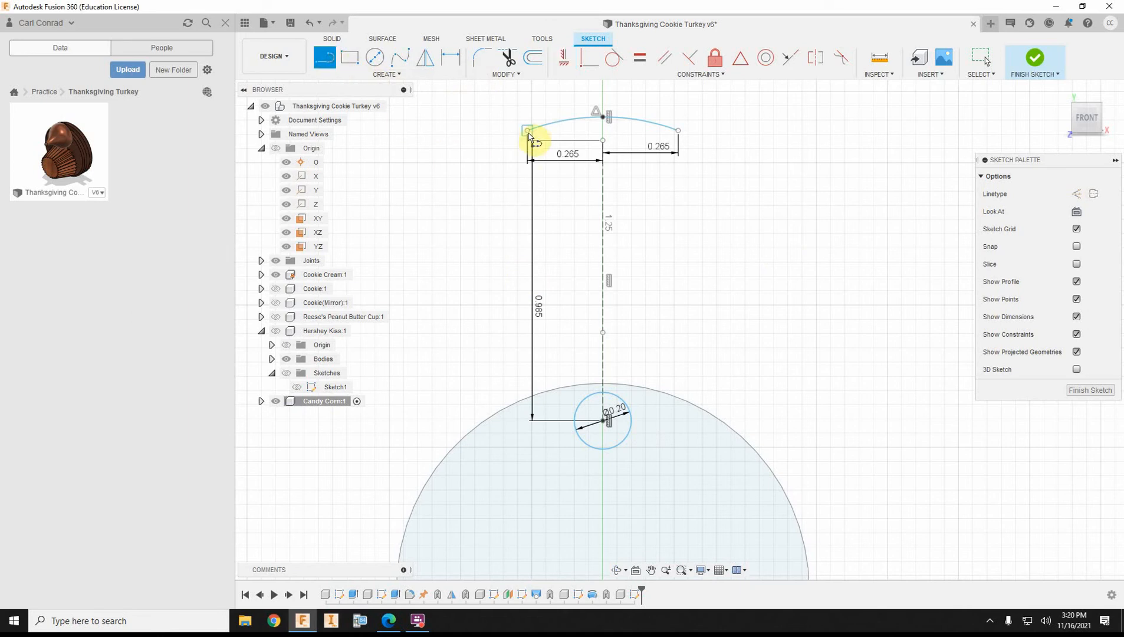
pyautogui.click(529, 133)
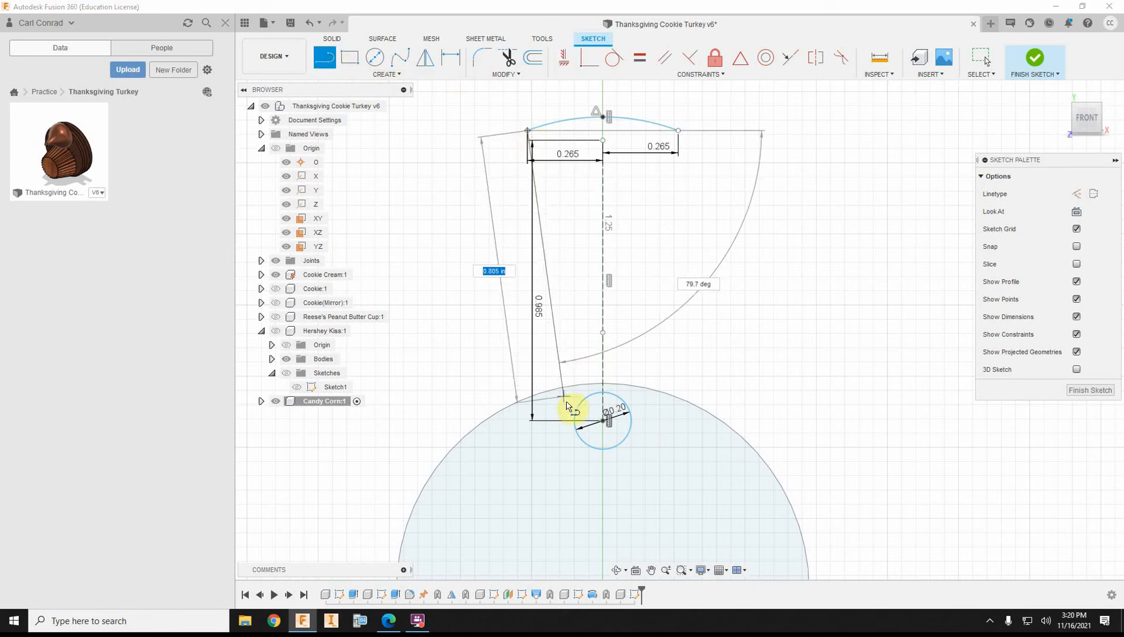
pyautogui.doubleClick(575, 419)
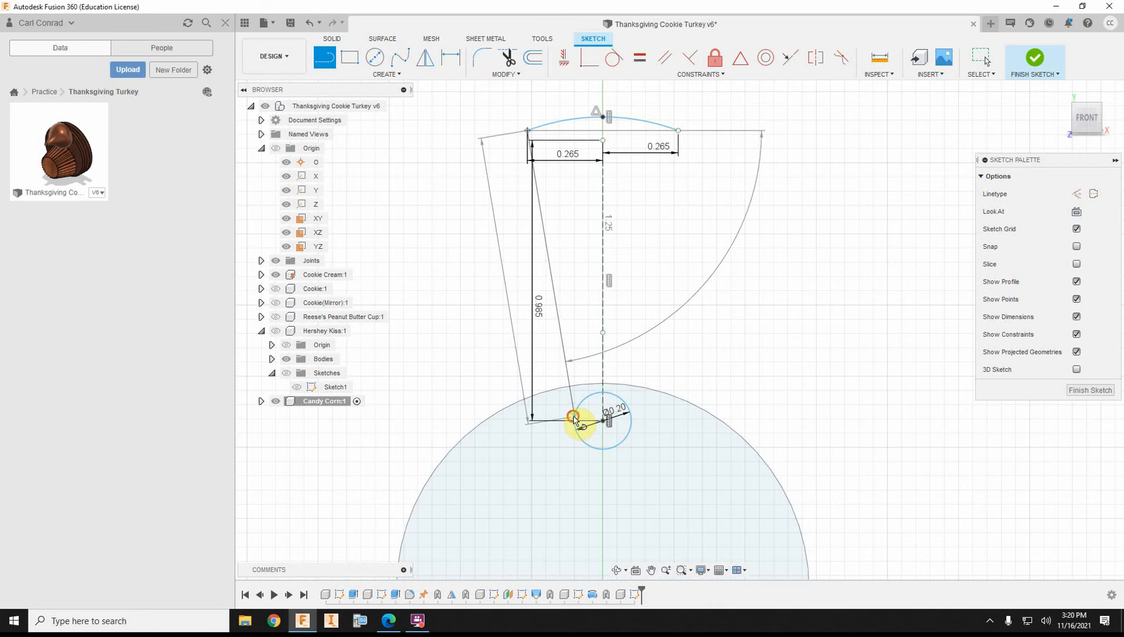
pyautogui.click(678, 130)
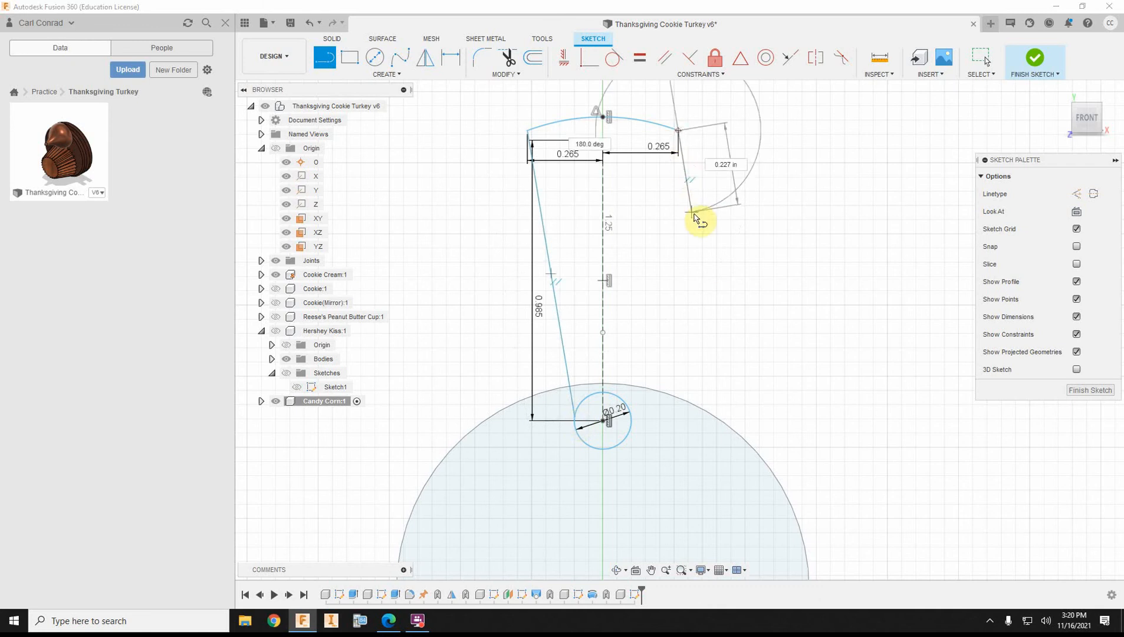
pyautogui.click(633, 420)
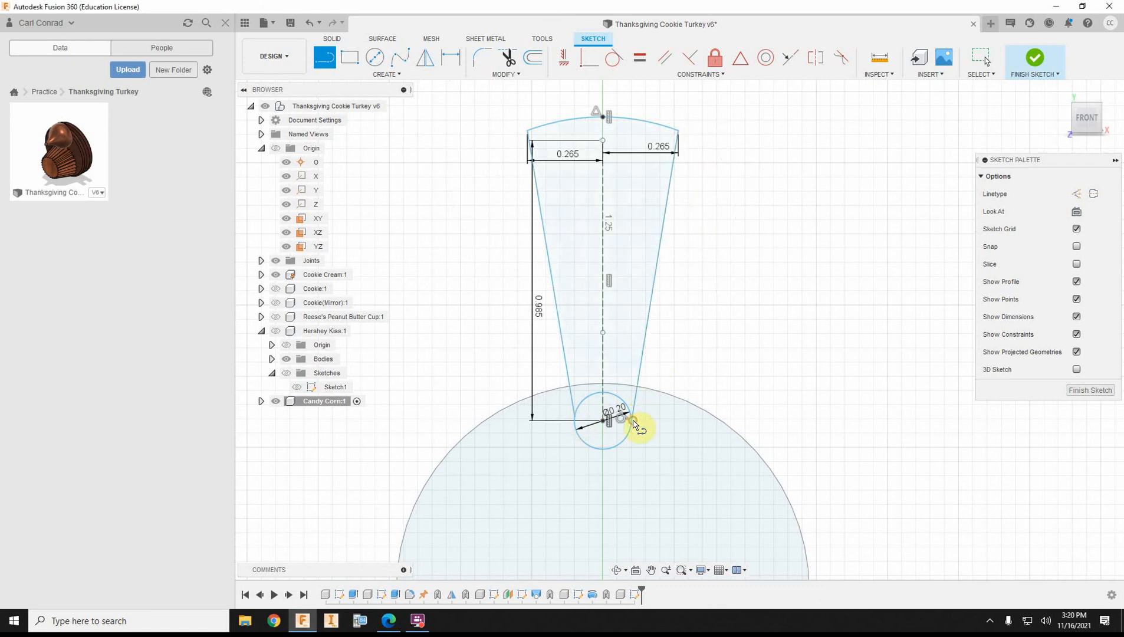
pyautogui.rightClick(718, 287)
pyautogui.click(744, 290)
# - Apply tangent constraints between the small circle and both tapering side lines
pyautogui.scroll(3, 636, 389)
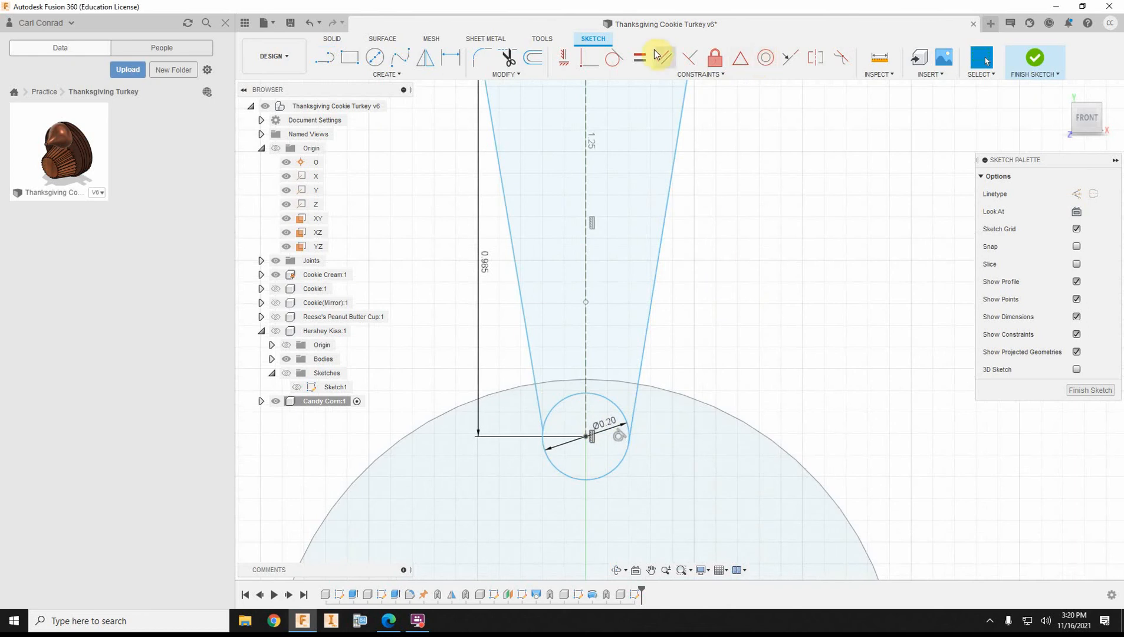
pyautogui.click(614, 58)
pyautogui.click(635, 420)
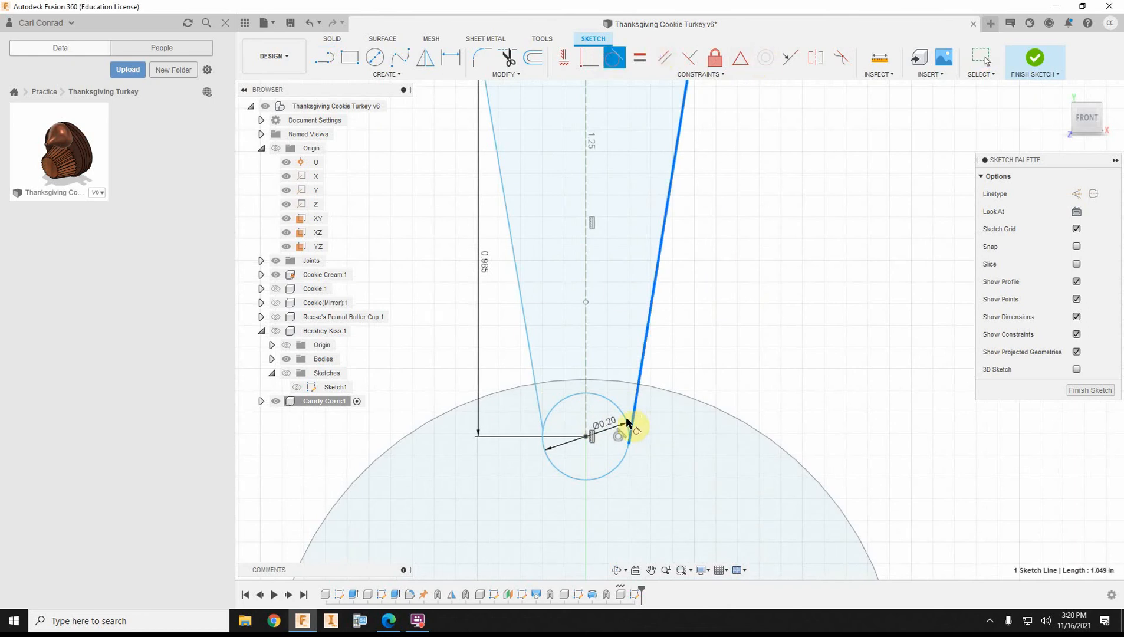
pyautogui.click(607, 400)
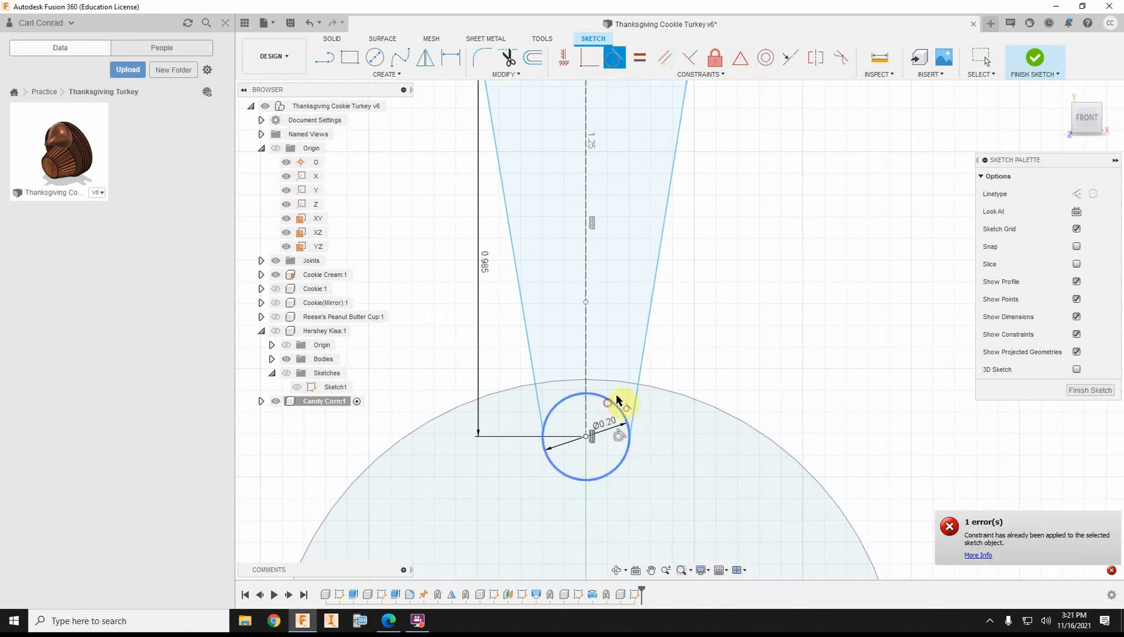
pyautogui.click(528, 360)
pyautogui.click(558, 412)
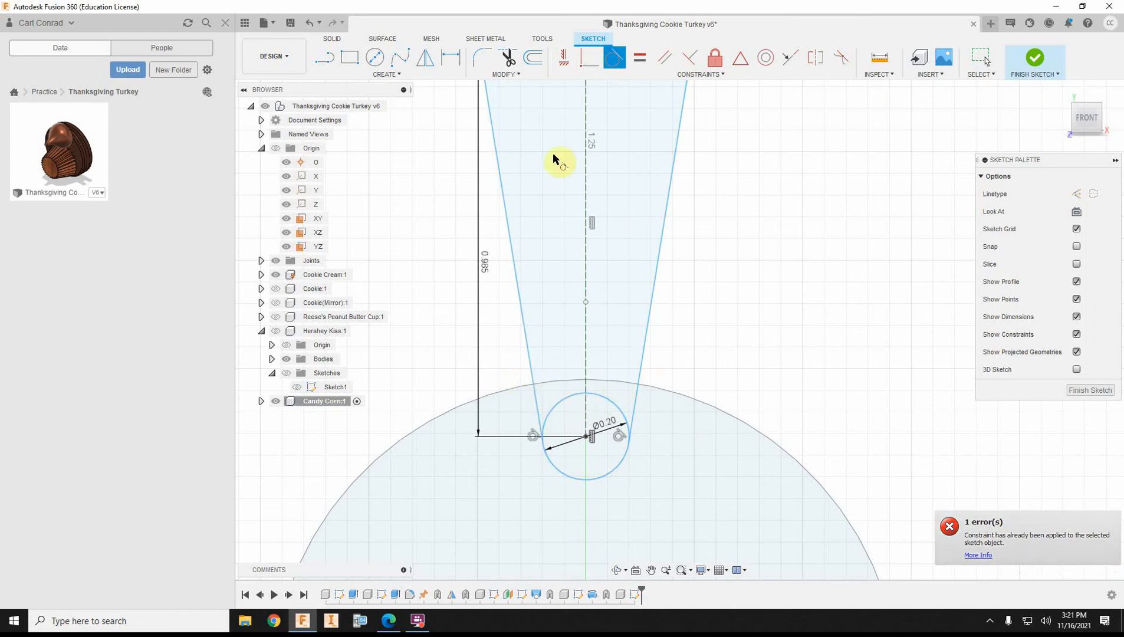
# - Trim away the upper part of the small circle between the two side lines, keeping the rounded bottom tip
pyautogui.scroll(-3, 629, 329)
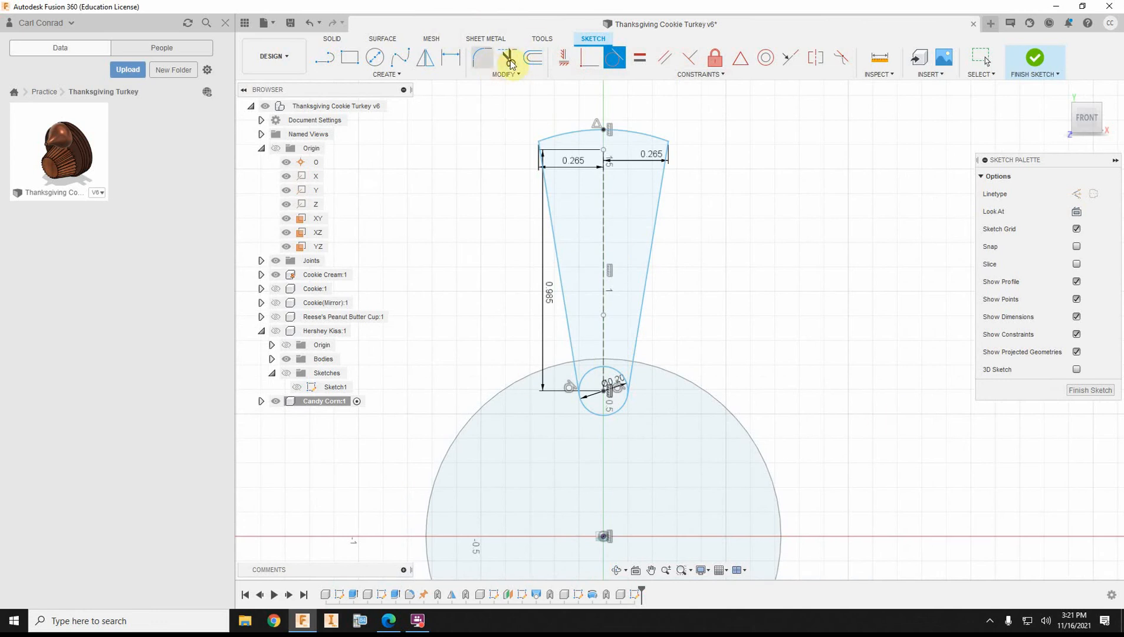
pyautogui.click(508, 59)
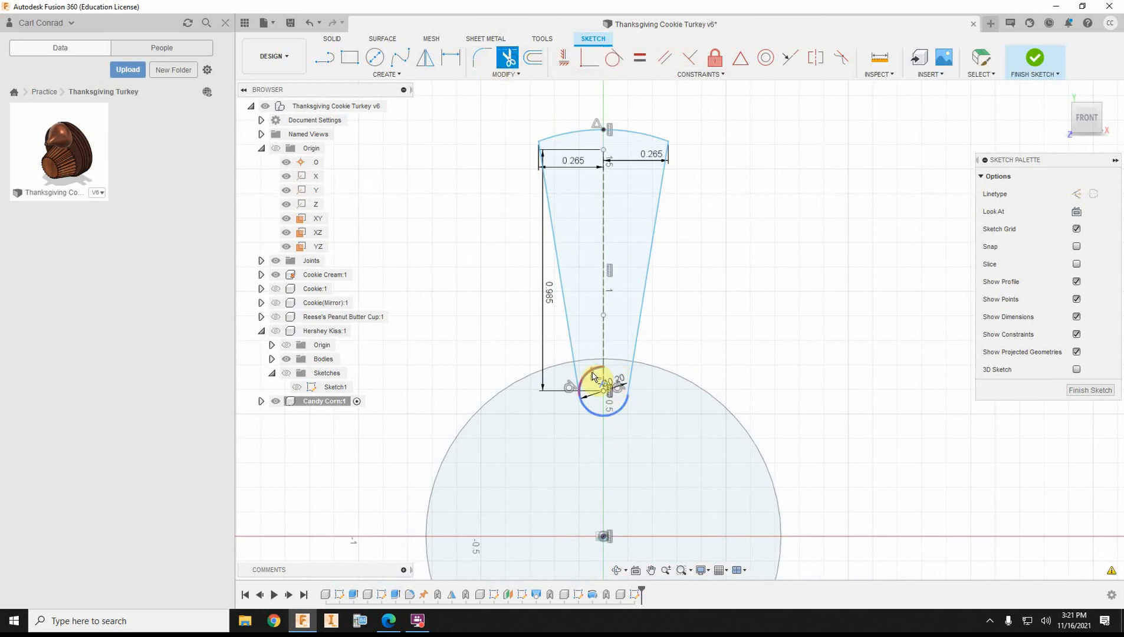
pyautogui.click(612, 378)
# - Round the sketch profile's upper-left corner between the top arc and the side line with a 0.05 in radius
pyautogui.scroll(5, 745, 384)
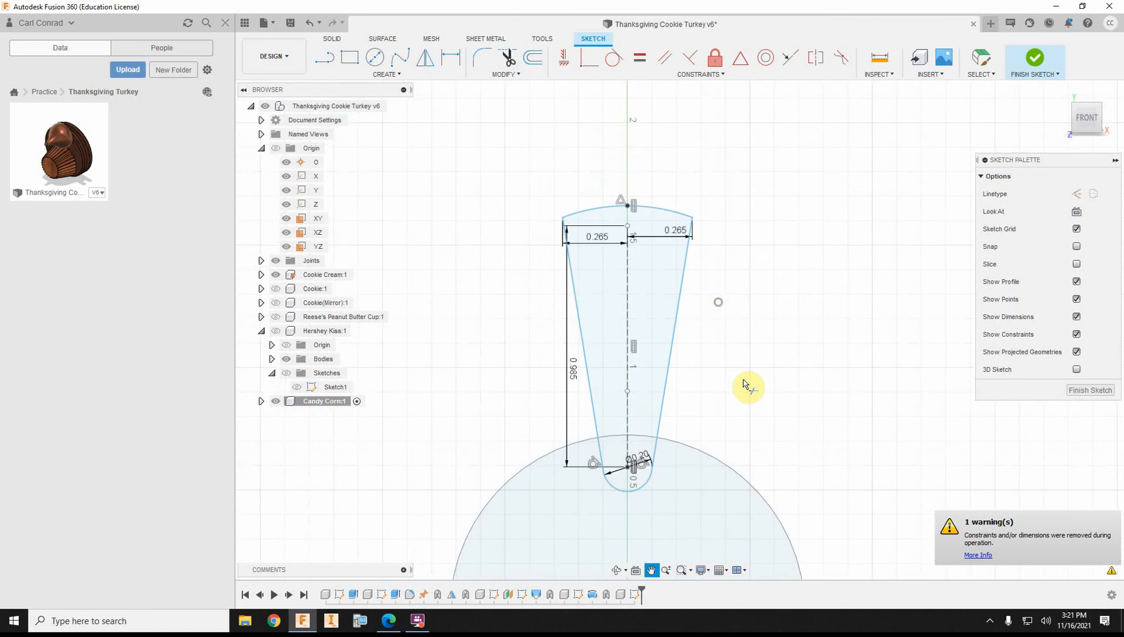
pyautogui.scroll(3, 556, 224)
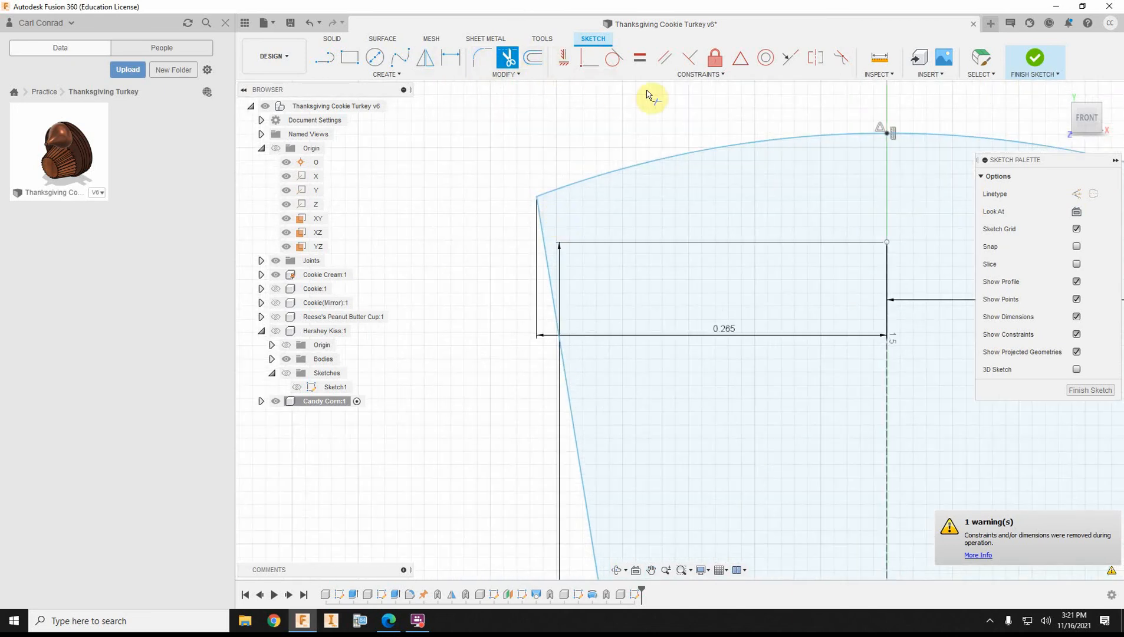
pyautogui.scroll(-1, 538, 123)
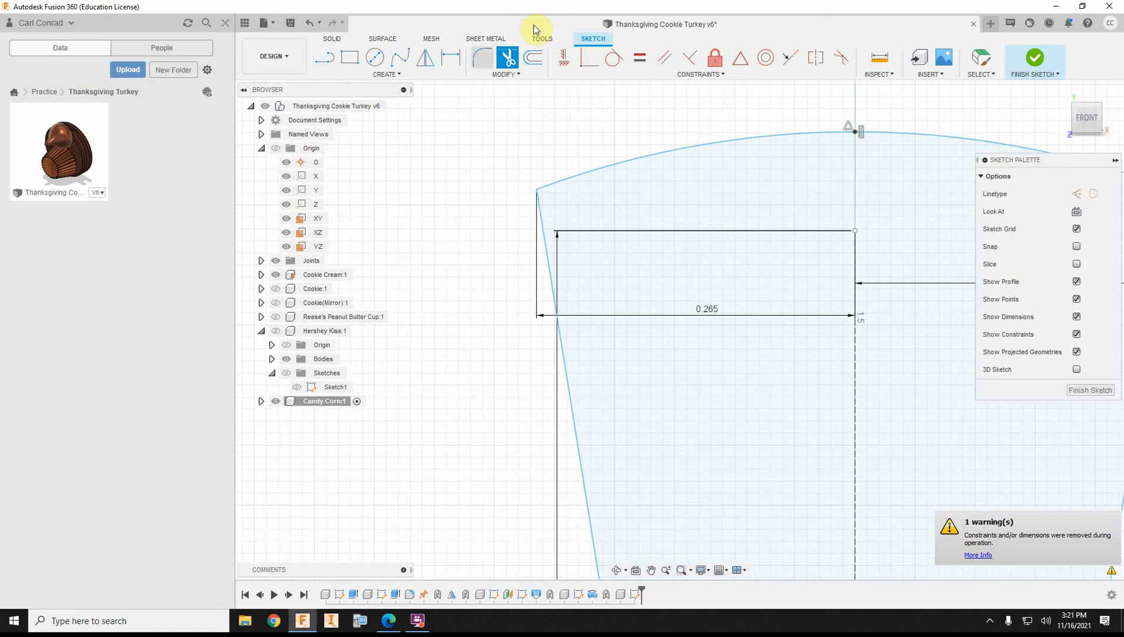
pyautogui.click(480, 58)
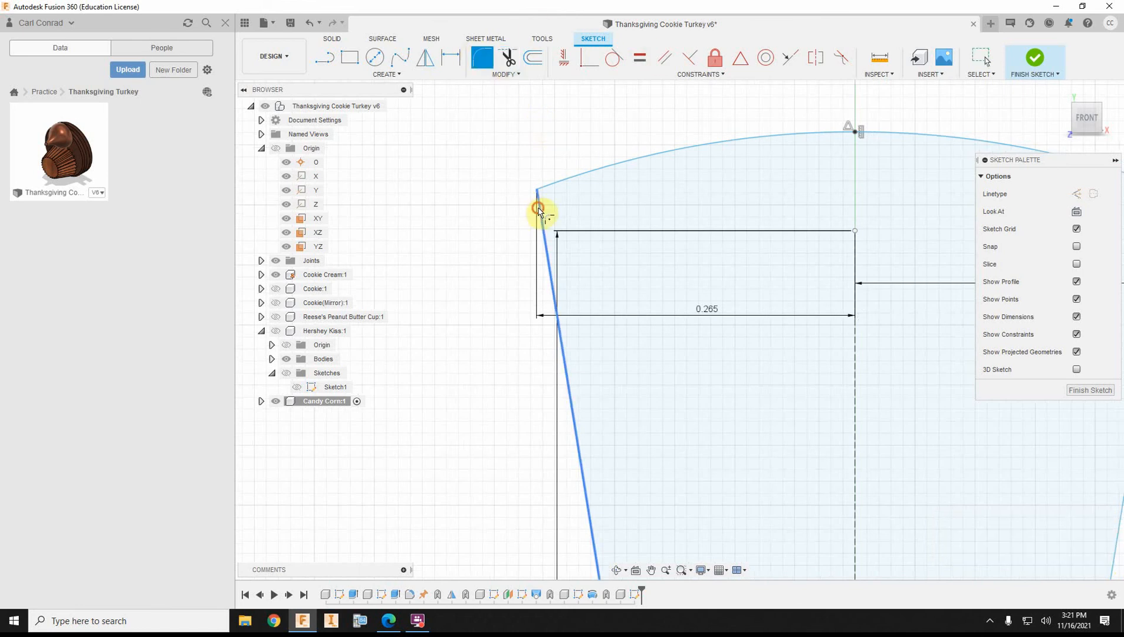
pyautogui.click(546, 188)
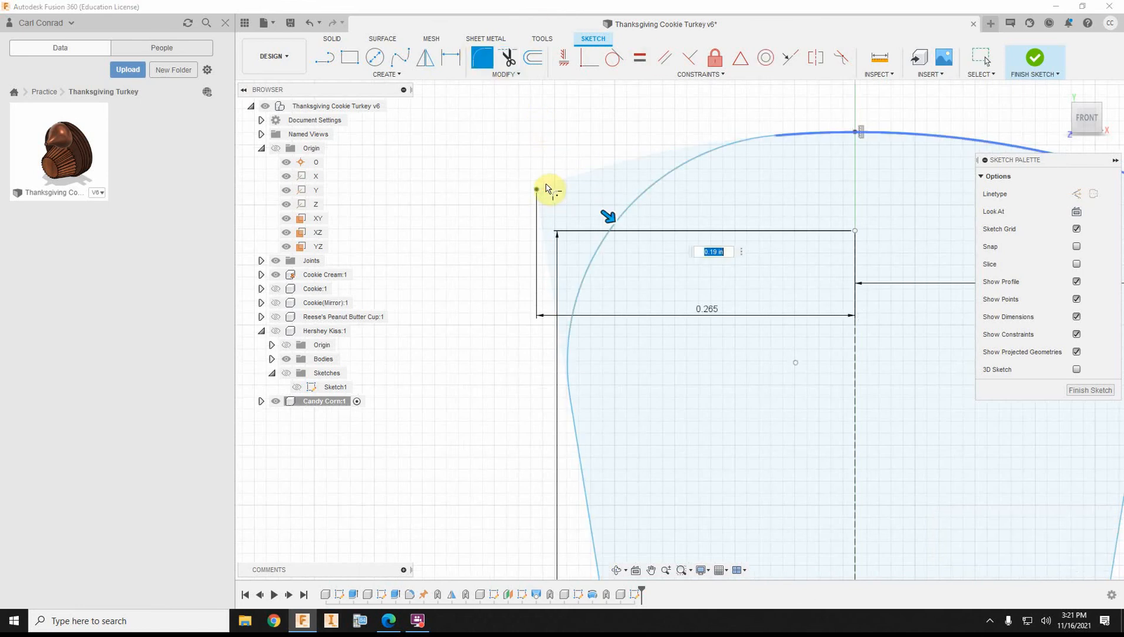
pyautogui.scroll(-2, 772, 198)
pyautogui.moveTo(792, 125); pyautogui.dragTo(476, 106, button='middle')
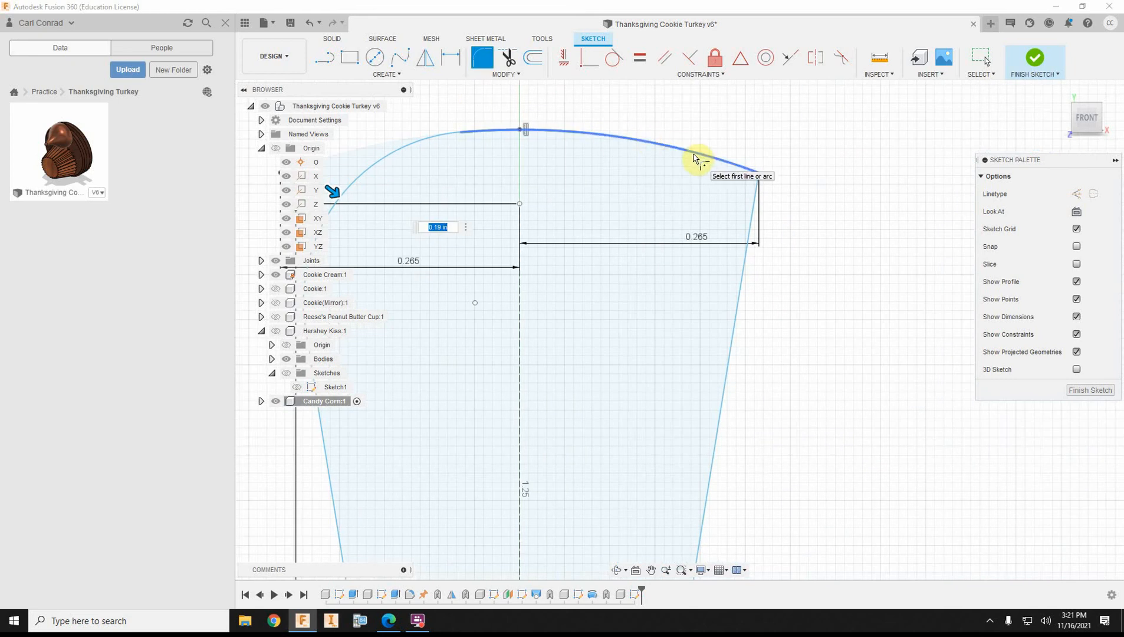
pyautogui.write('5')
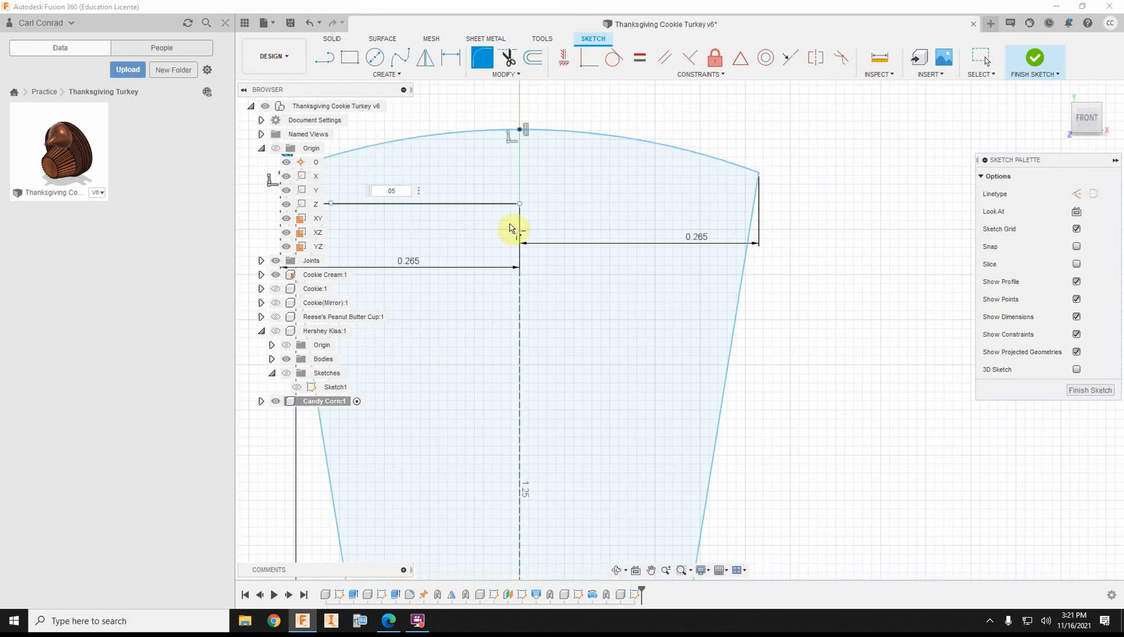
pyautogui.scroll(-1, 529, 237)
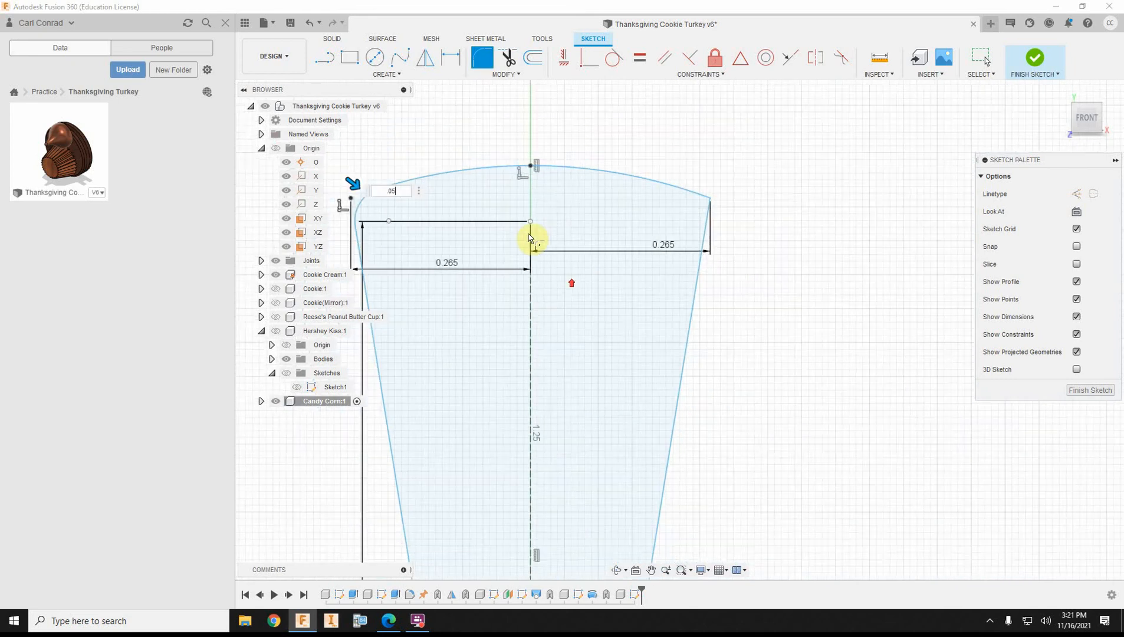
# - Round the profile's upper-right corner with a 0.05 in radius and finish the sketch
pyautogui.click(694, 199)
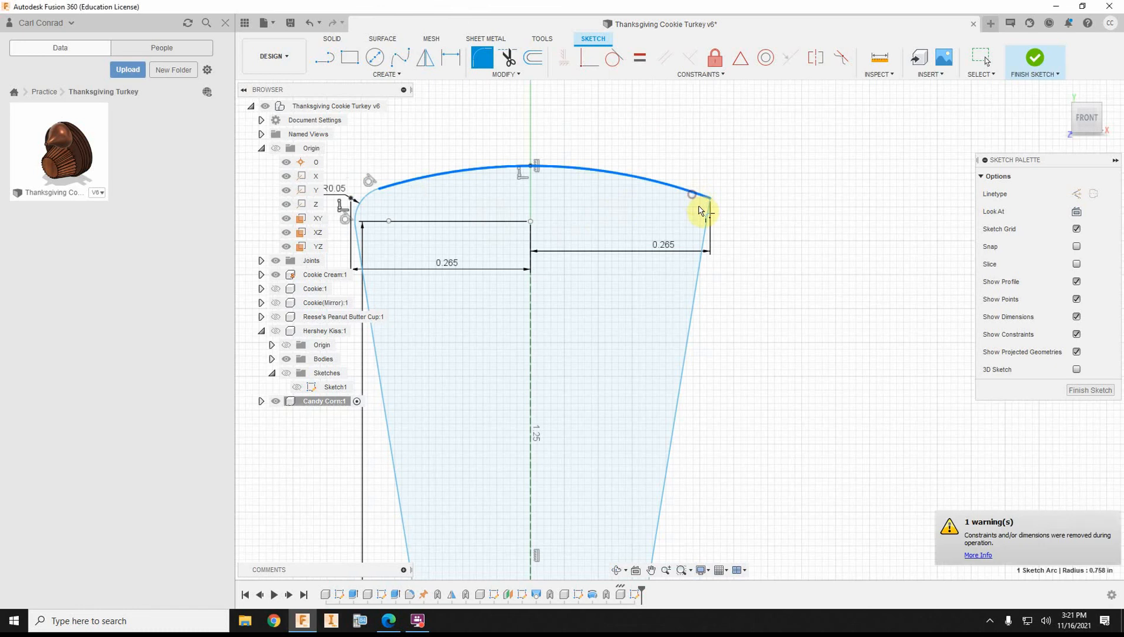
pyautogui.click(706, 218)
pyautogui.scroll(-4, 858, 272)
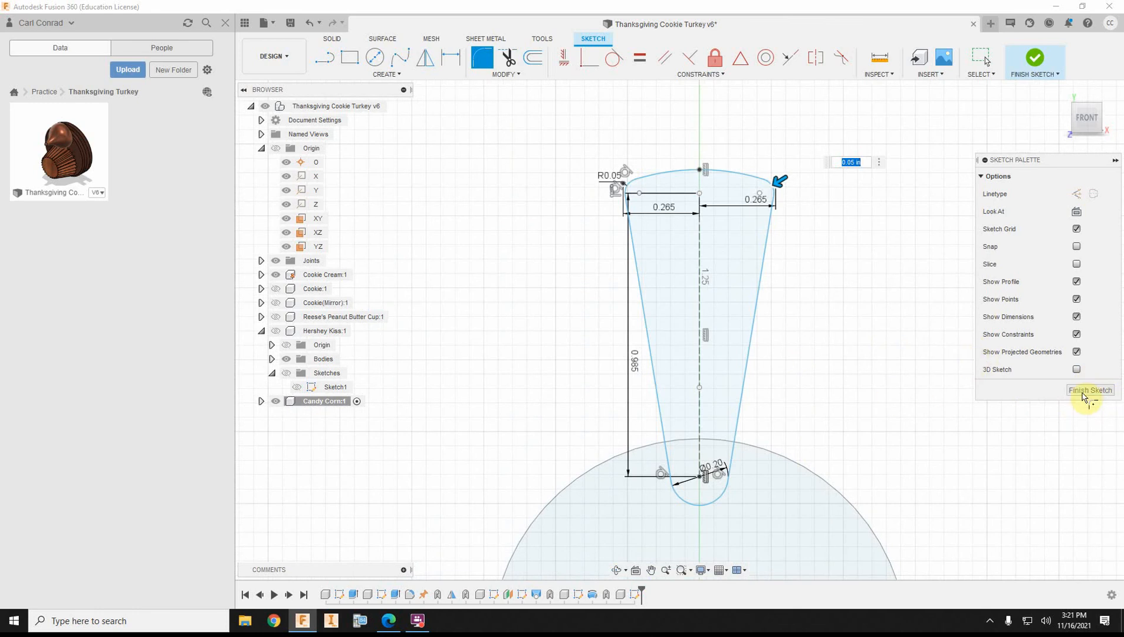
pyautogui.click(1086, 392)
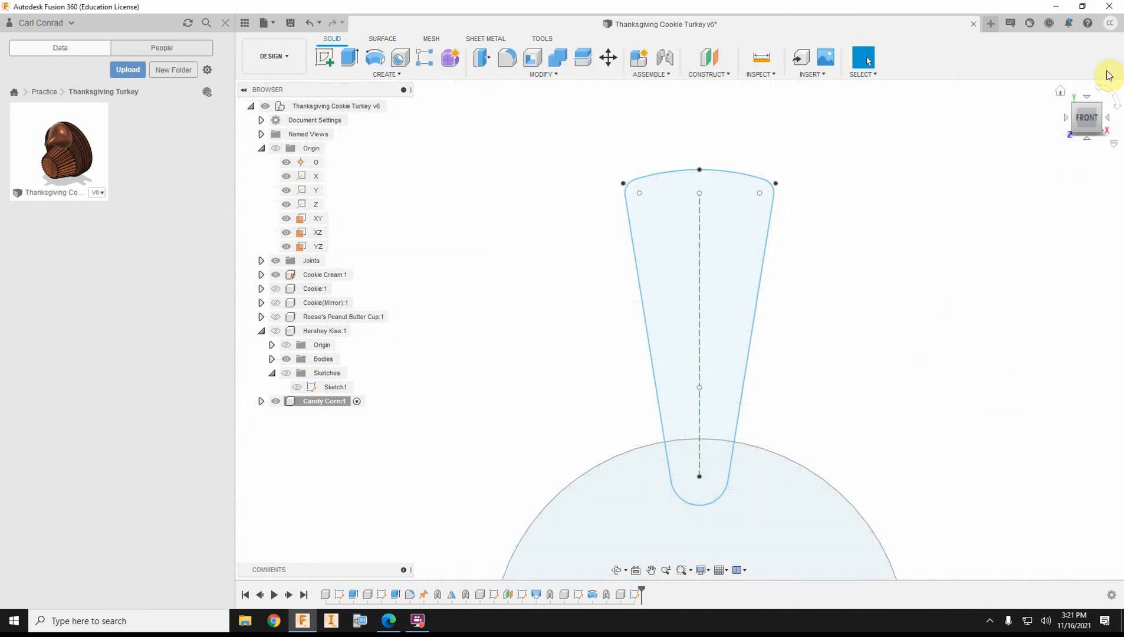
# - Extrude both regions of the candy corn profile symmetrically to a total thickness of 0.12 in as a new body
pyautogui.click(1062, 92)
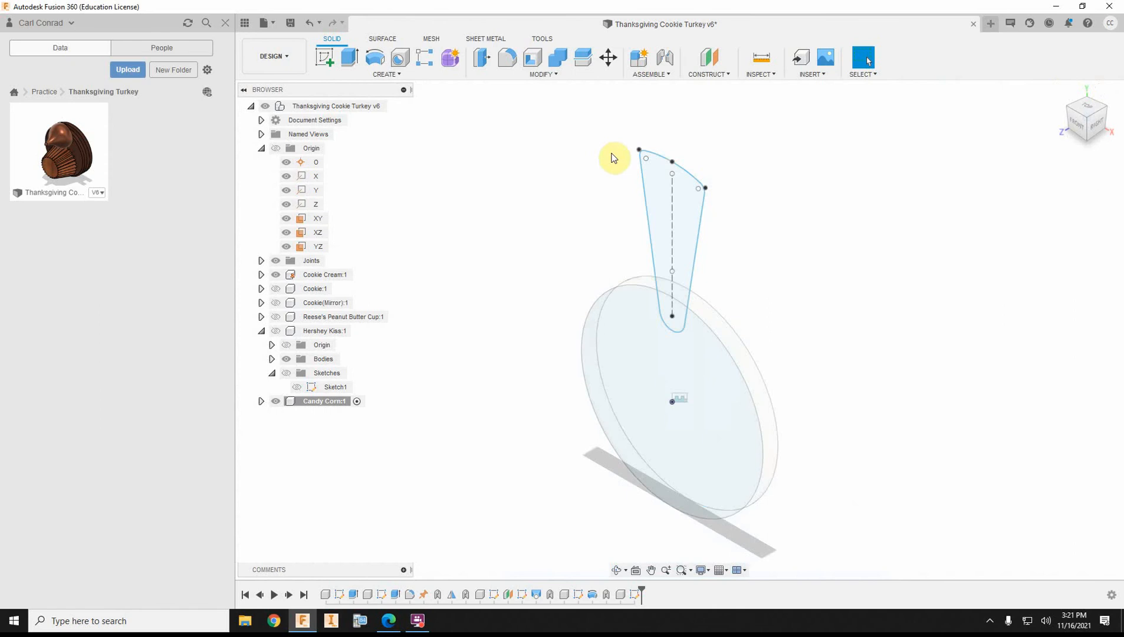
pyautogui.click(349, 59)
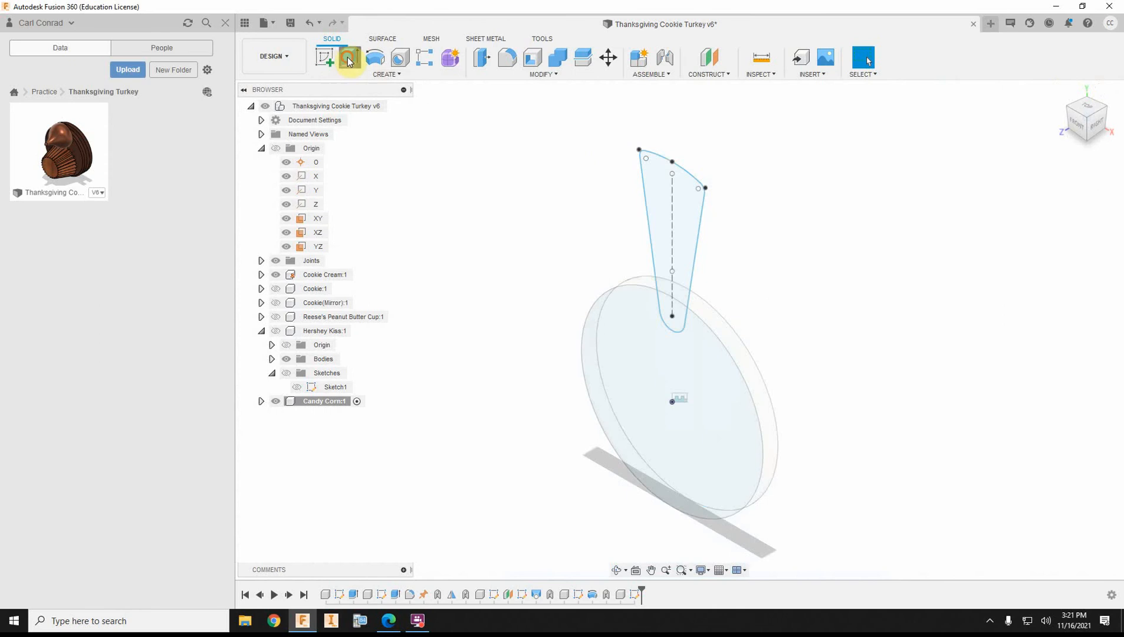
pyautogui.click(679, 248)
pyautogui.click(677, 323)
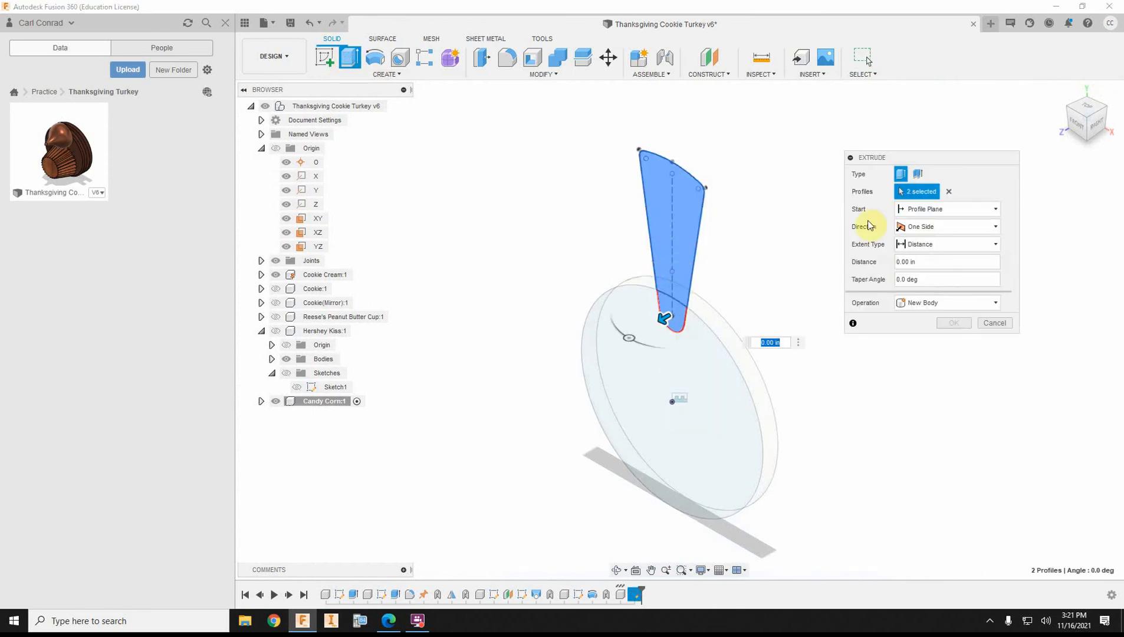
pyautogui.click(924, 246)
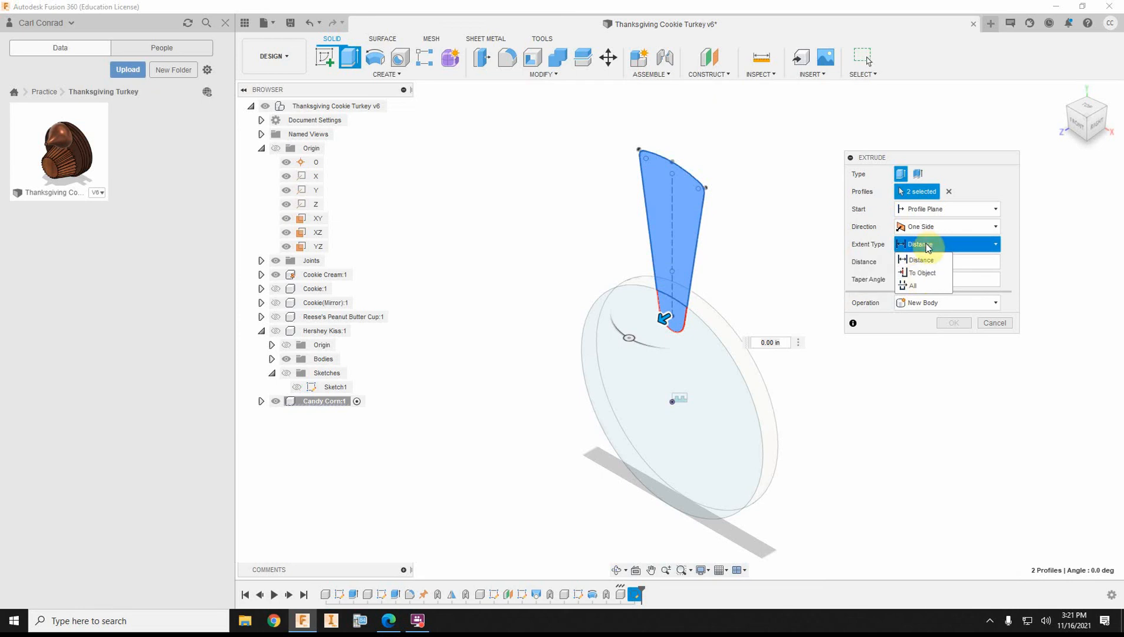
pyautogui.click(975, 229)
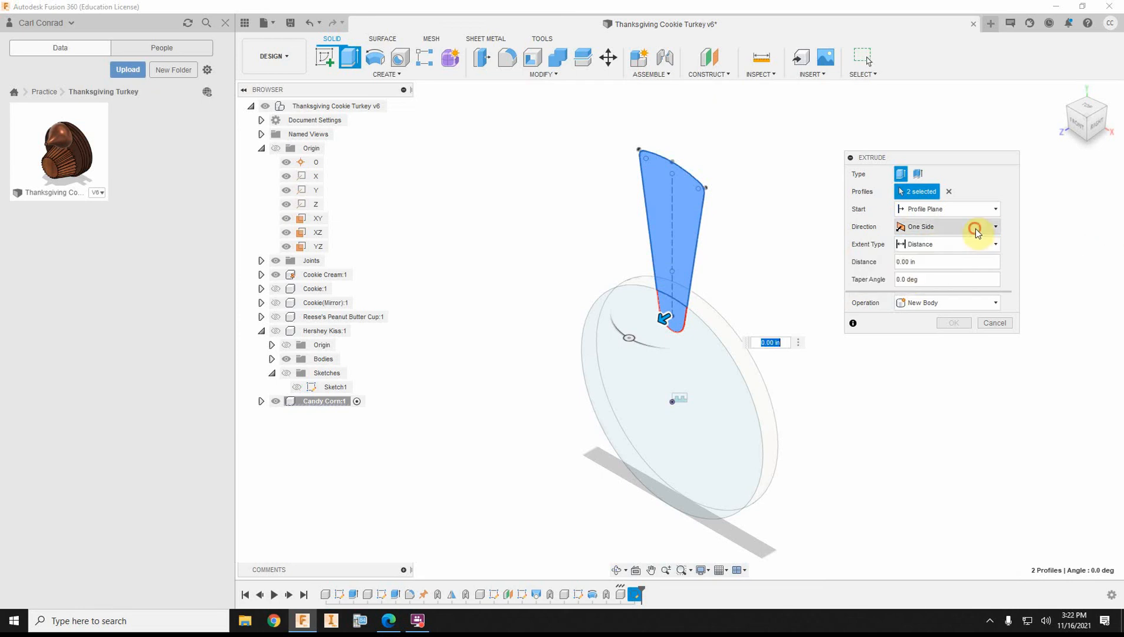
pyautogui.click(976, 230)
pyautogui.click(921, 267)
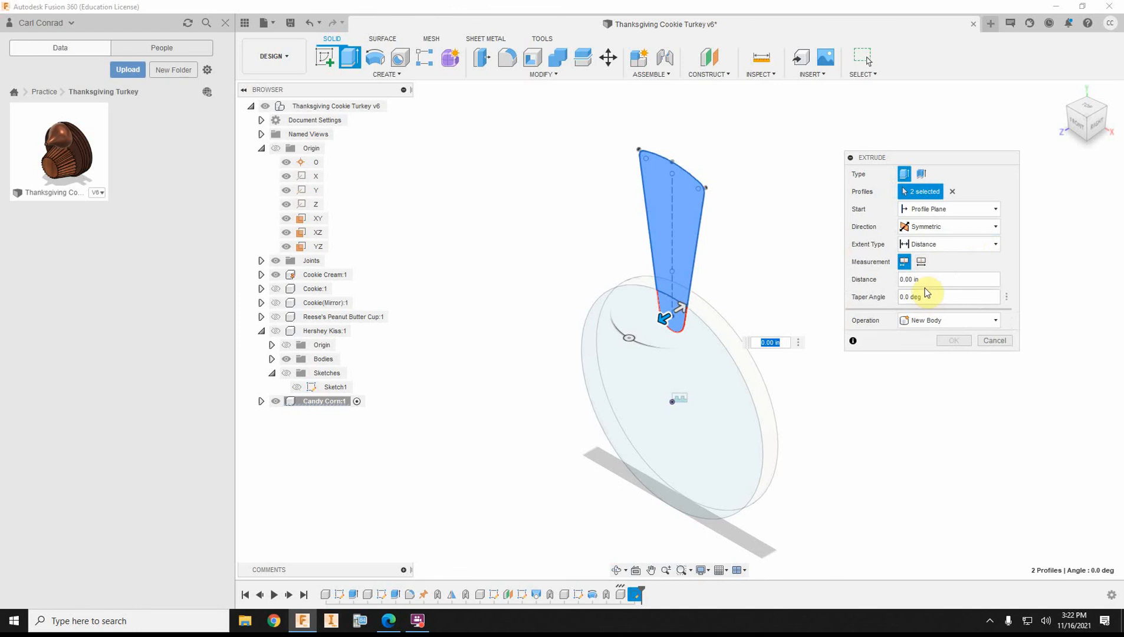
pyautogui.click(921, 262)
pyautogui.click(925, 280)
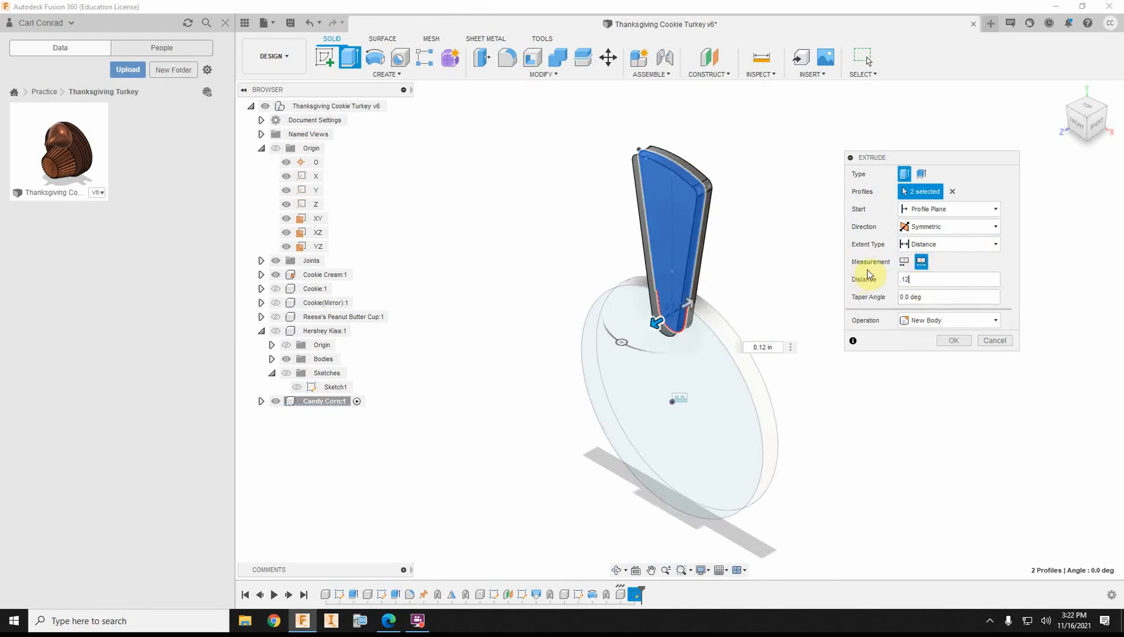
pyautogui.click(954, 343)
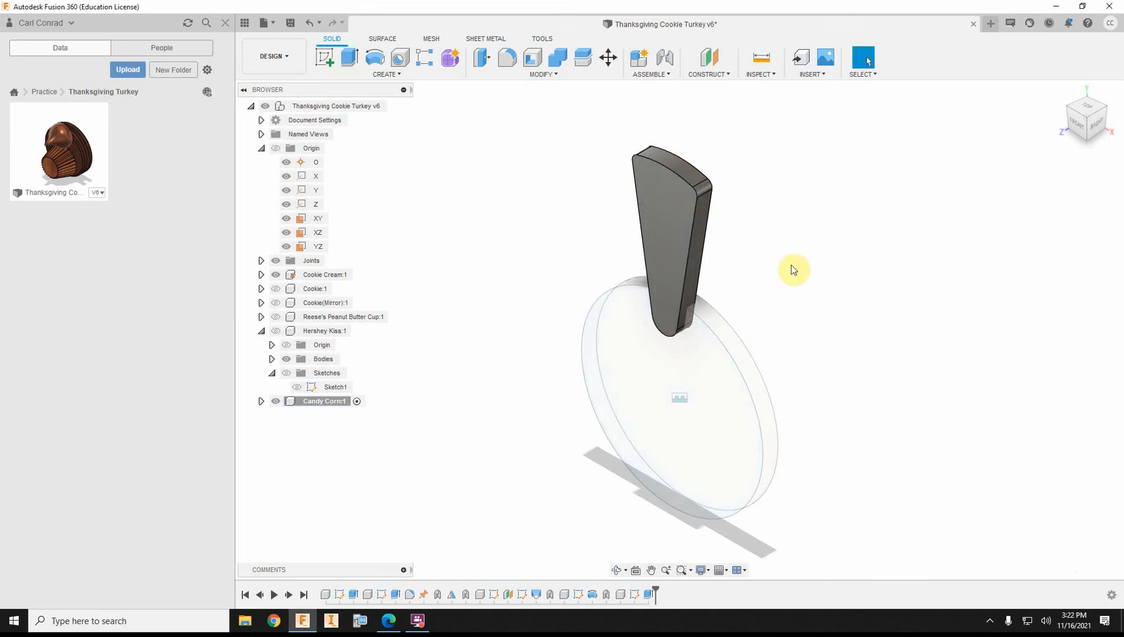
# - Edit the candy corn extrusion to extend on one side only, with a distance of -0.12 in
pyautogui.click(1111, 135)
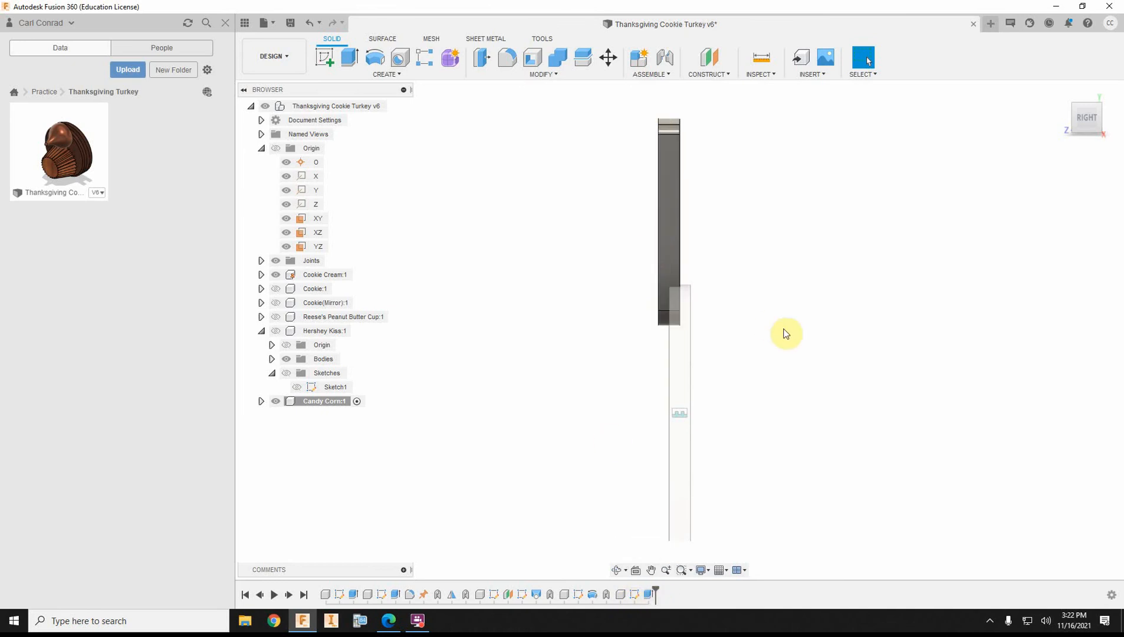
pyautogui.click(649, 595)
pyautogui.rightClick(648, 595)
pyautogui.click(681, 477)
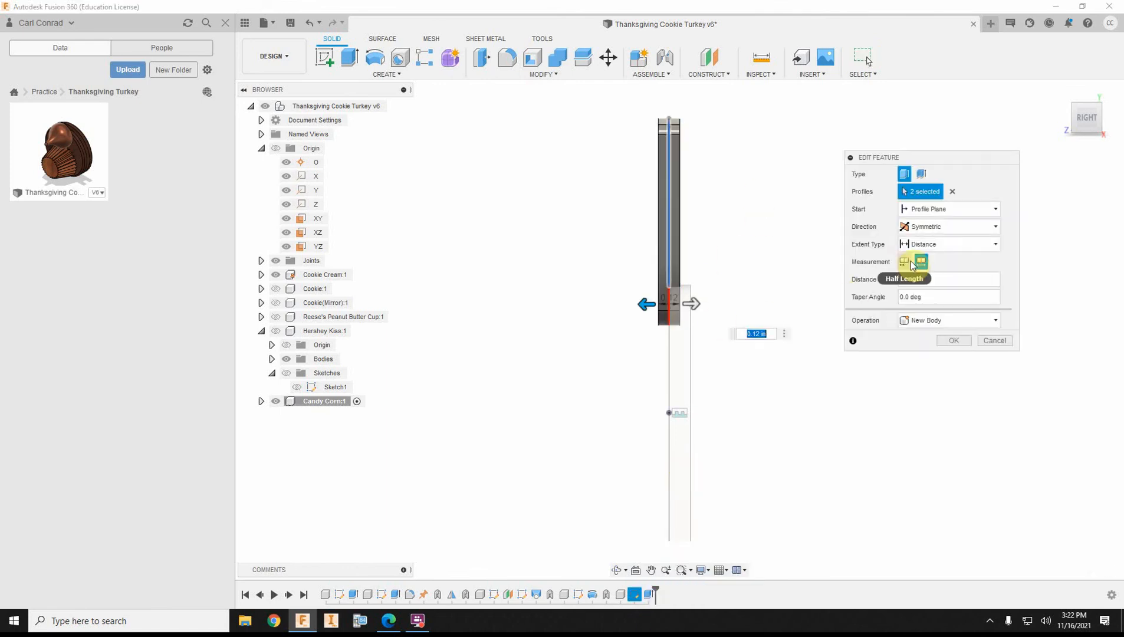
pyautogui.click(921, 227)
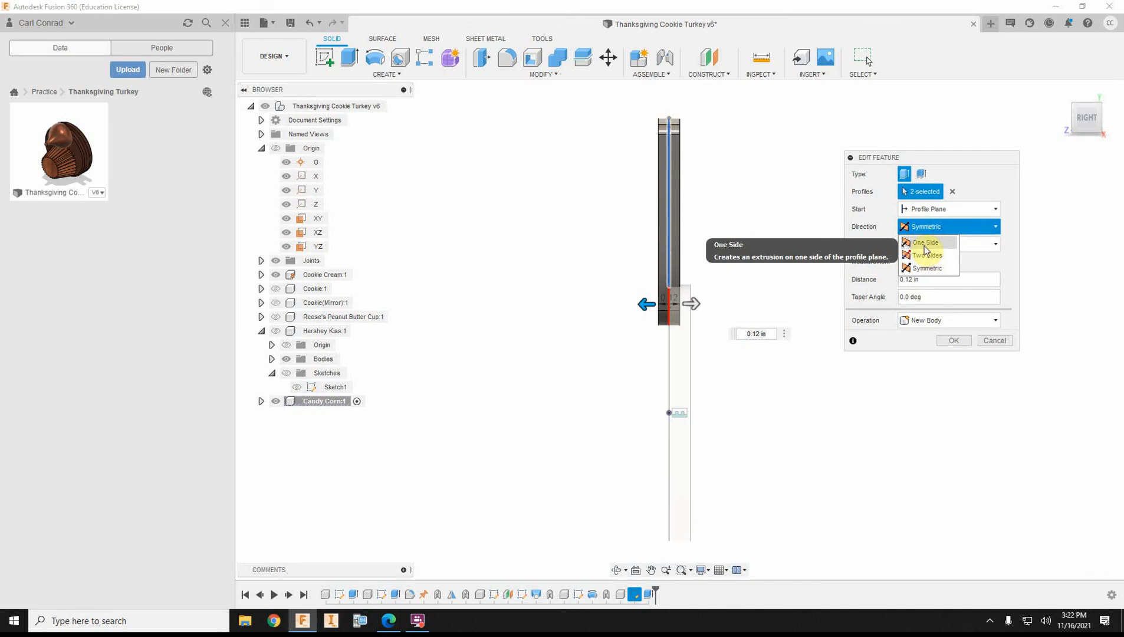
pyautogui.click(925, 243)
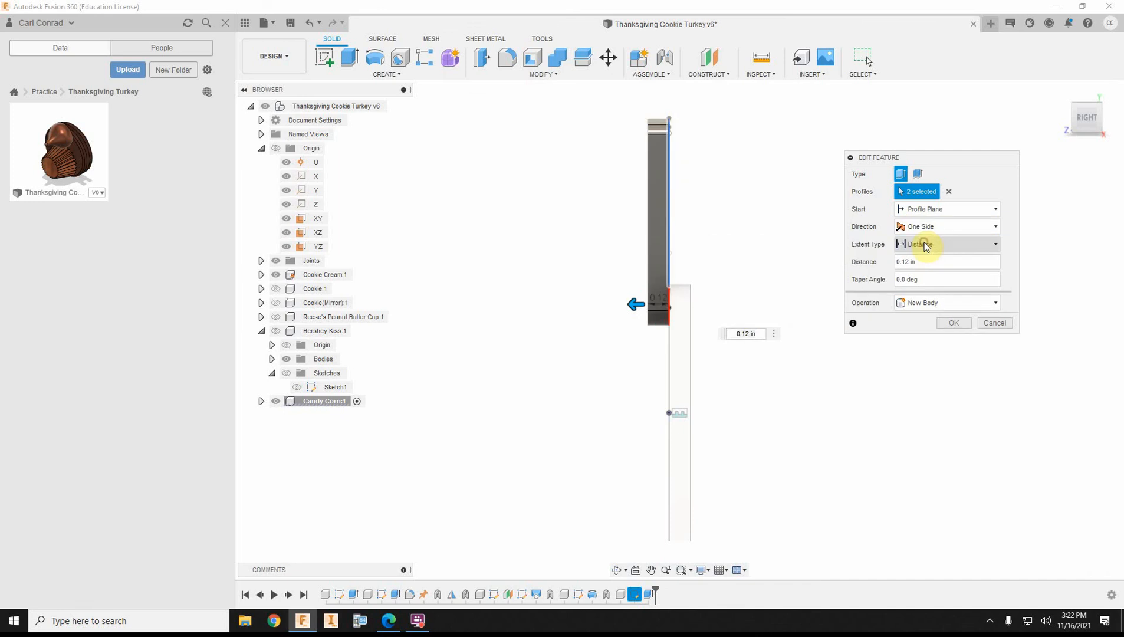
pyautogui.click(735, 333)
pyautogui.write('-')
pyautogui.click(950, 324)
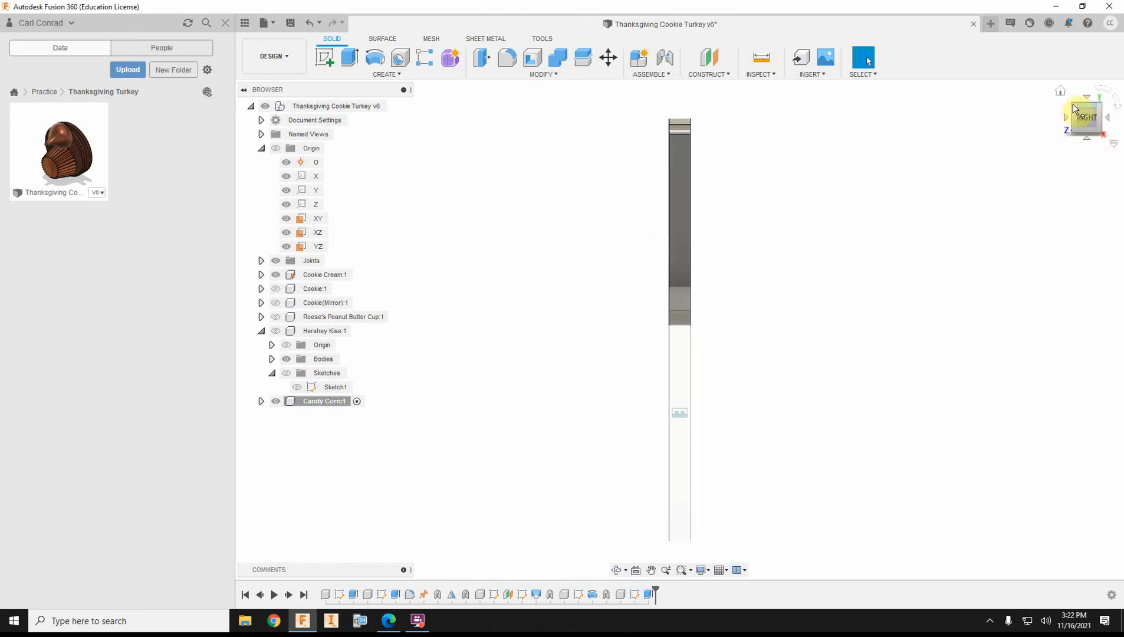
# - Fillet the front and back outline edges of the candy corn body with a 0.05 in radius
pyautogui.click(1060, 92)
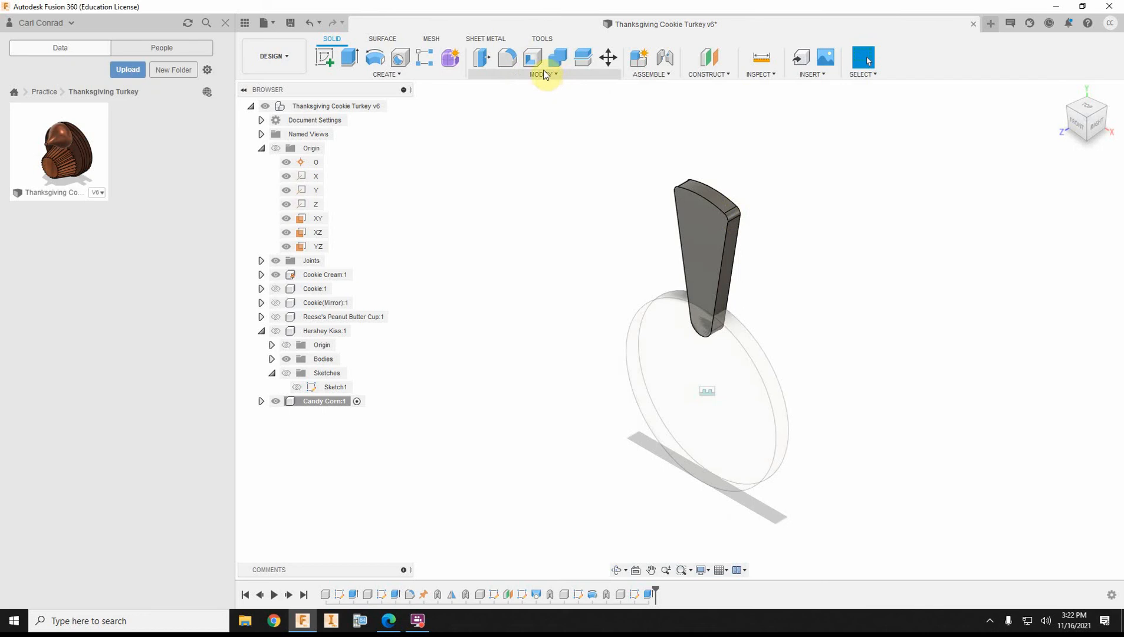
pyautogui.click(506, 58)
pyautogui.click(690, 191)
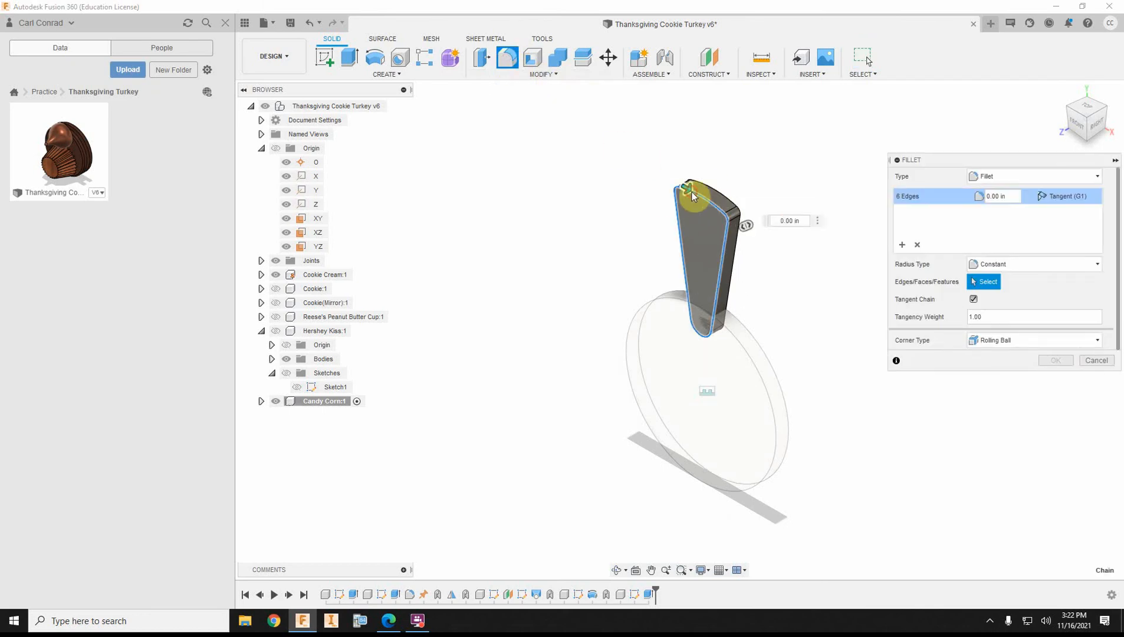
pyautogui.click(713, 187)
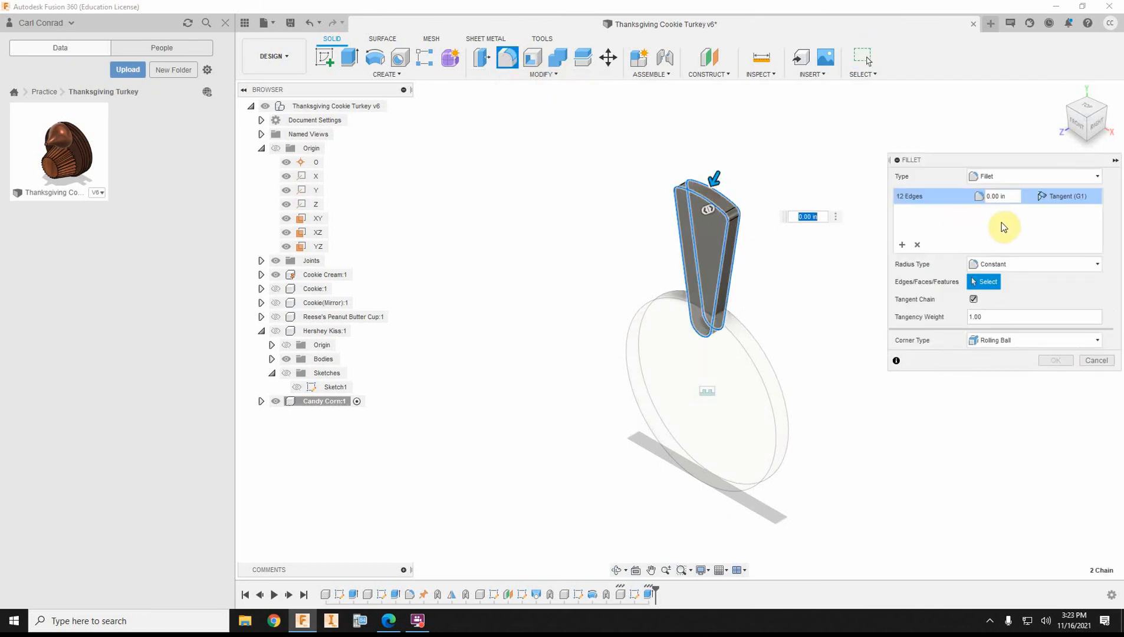
pyautogui.click(1006, 197)
pyautogui.write('0.05')
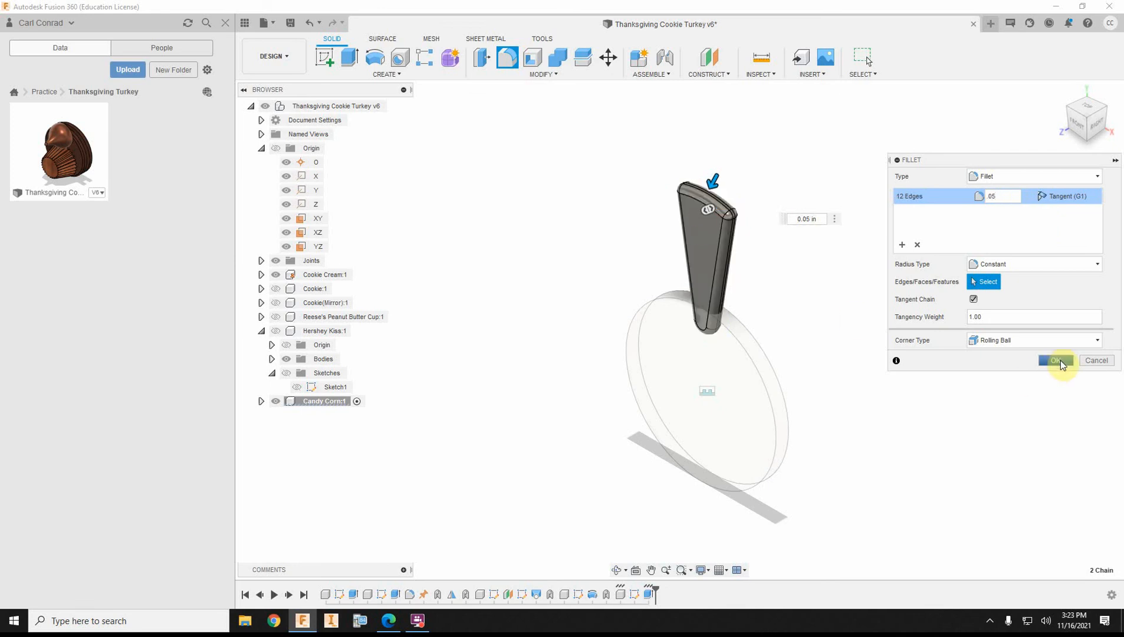
pyautogui.click(1059, 360)
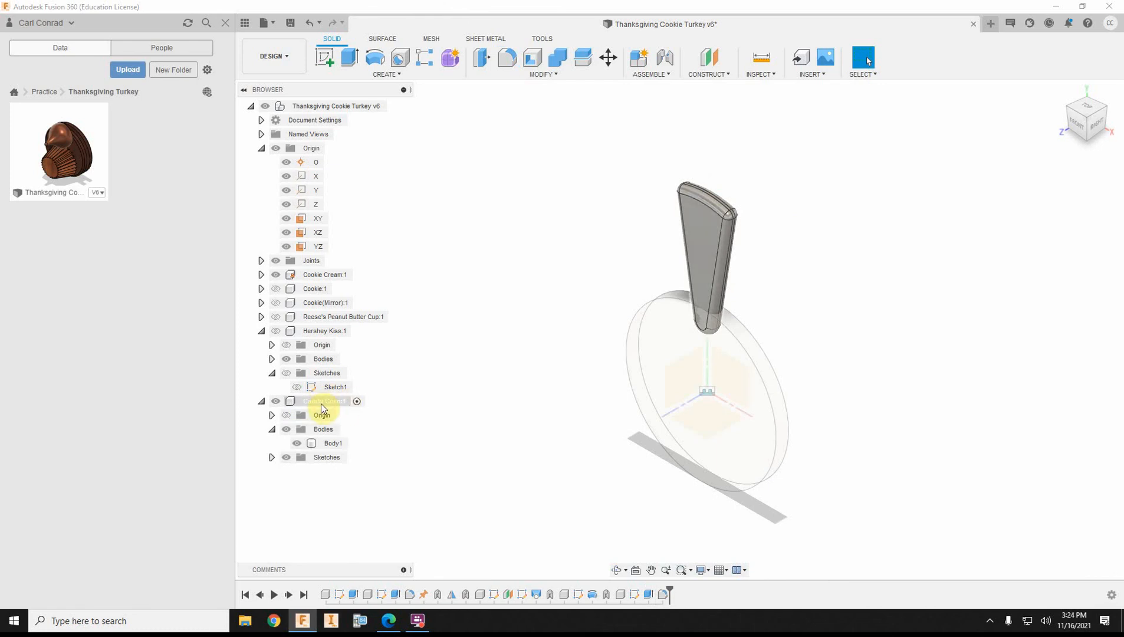
# - Construct a plane tangent to the cookie cream's circular outer face at its uppermost point, with a 0 deg angle
pyautogui.click(548, 75)
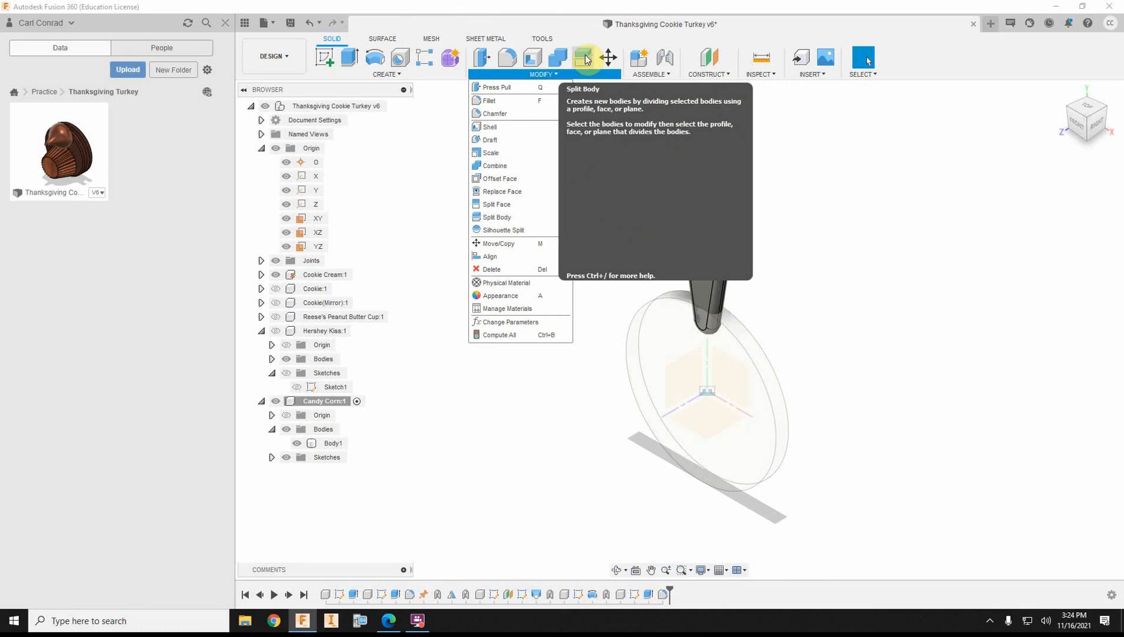
pyautogui.click(660, 76)
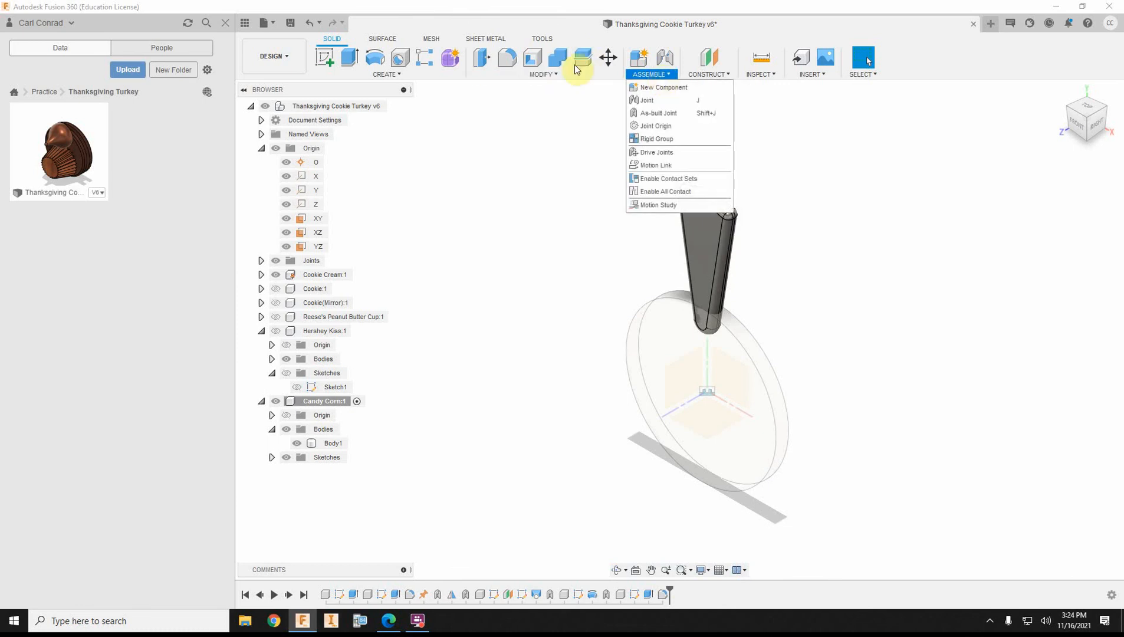
pyautogui.click(713, 76)
pyautogui.click(712, 77)
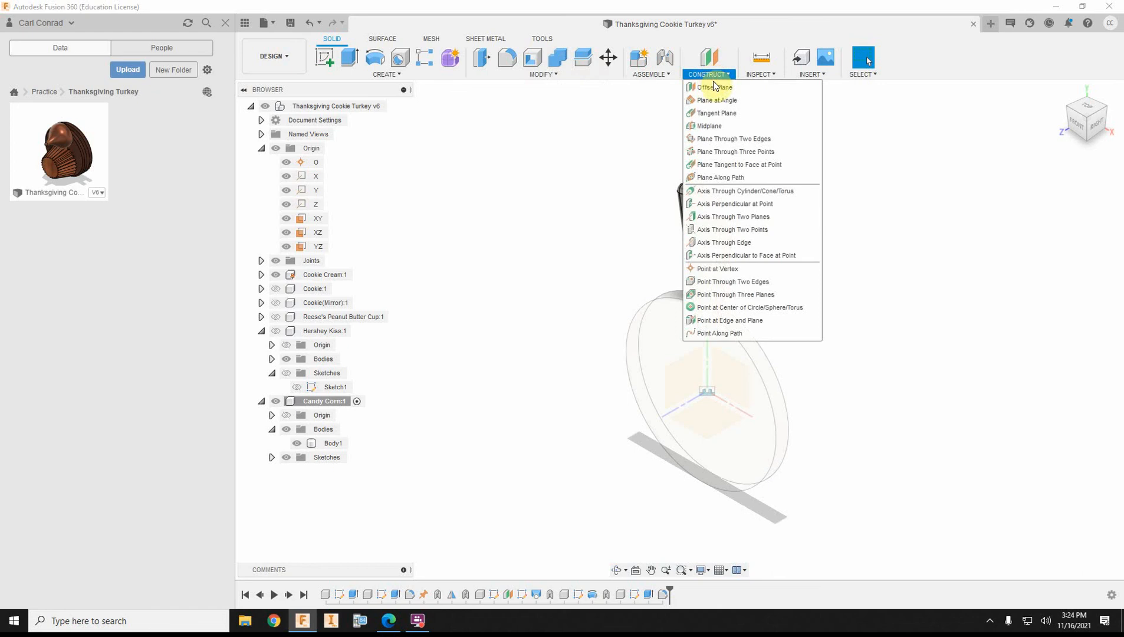
pyautogui.click(717, 113)
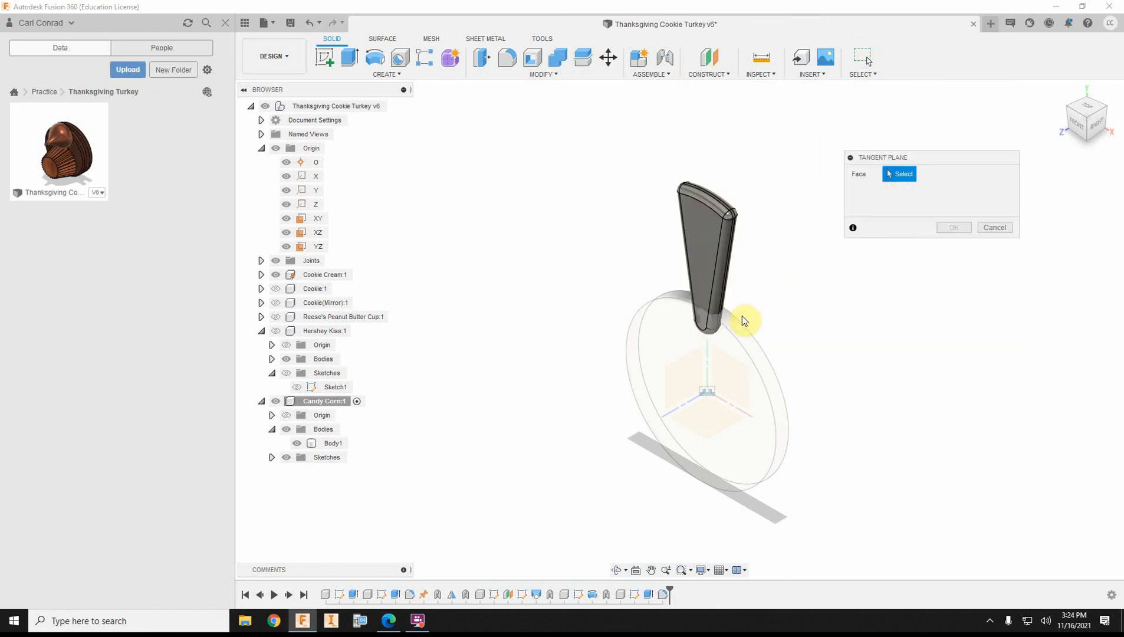
pyautogui.click(727, 322)
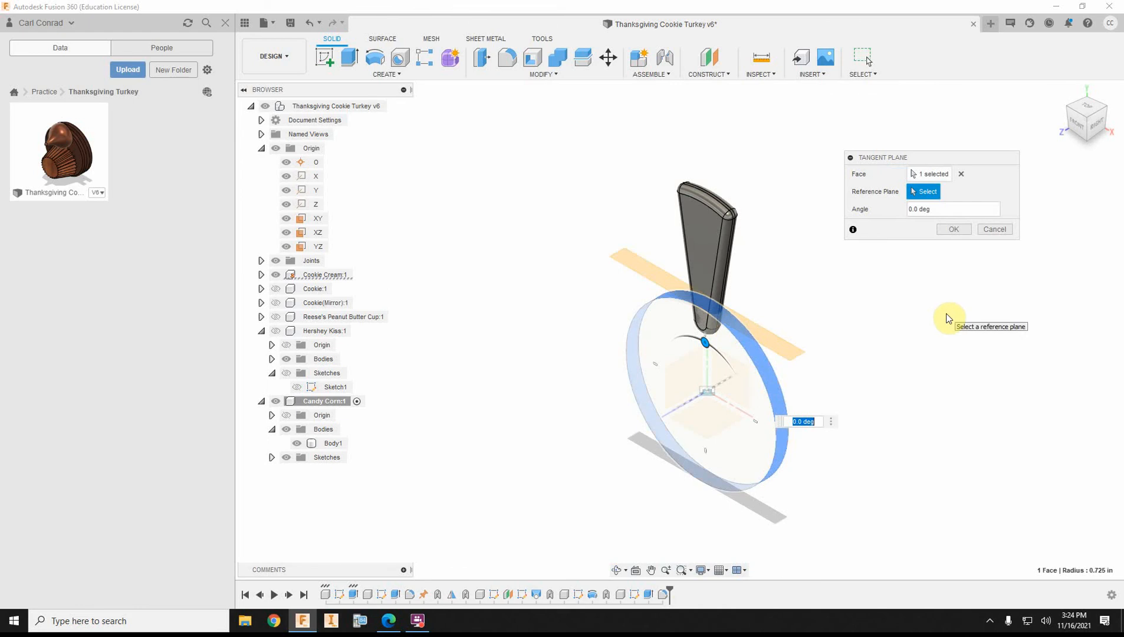
pyautogui.click(1075, 124)
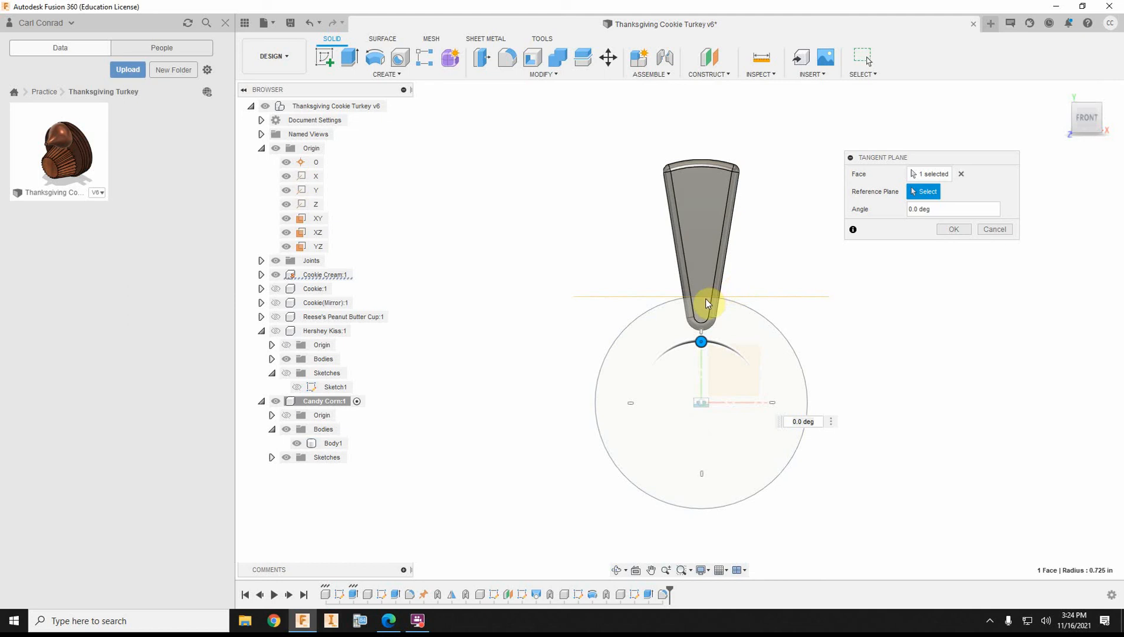
pyautogui.click(958, 233)
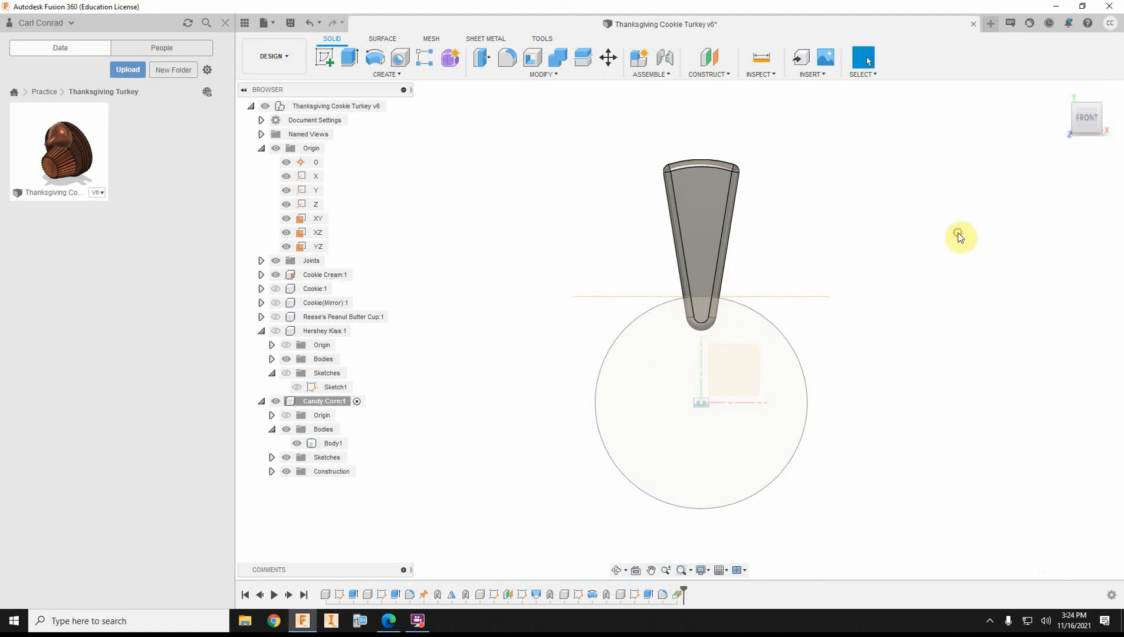
# - Construct a plane offset 0.65 in upward from the tangent plane, crossing the upper part of the candy corn
pyautogui.click(1101, 110)
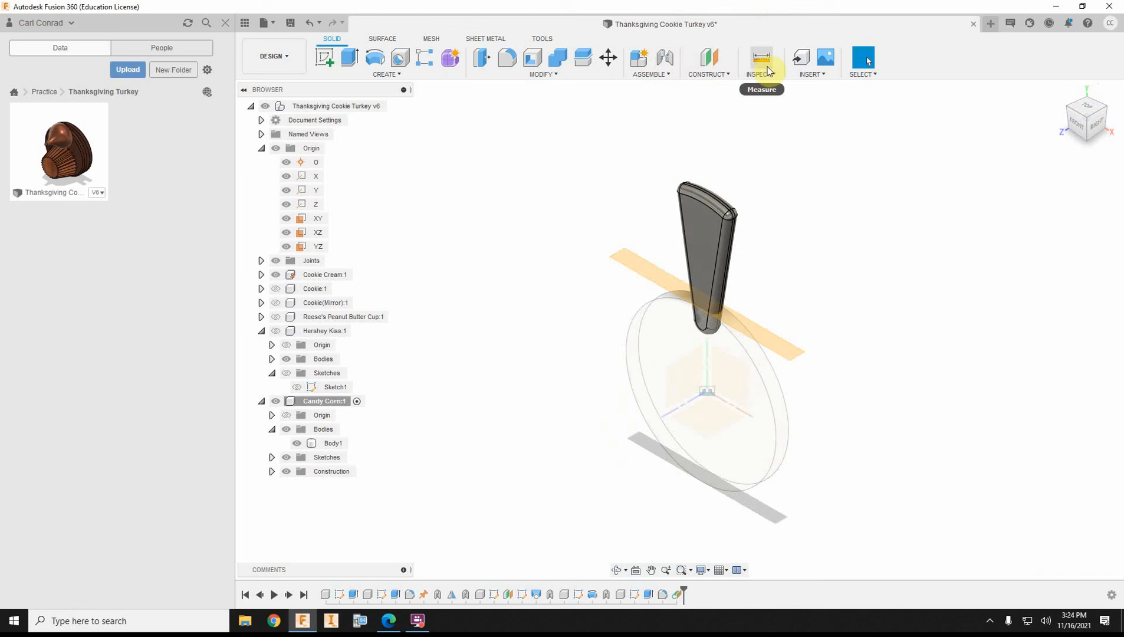
pyautogui.click(665, 75)
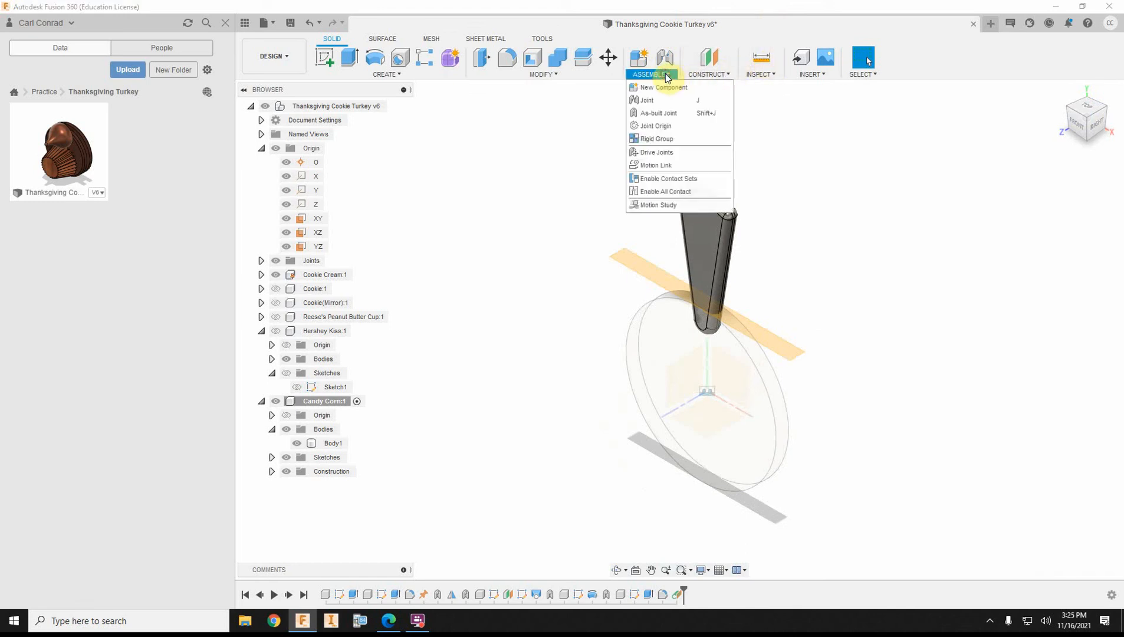
pyautogui.click(724, 73)
pyautogui.click(722, 87)
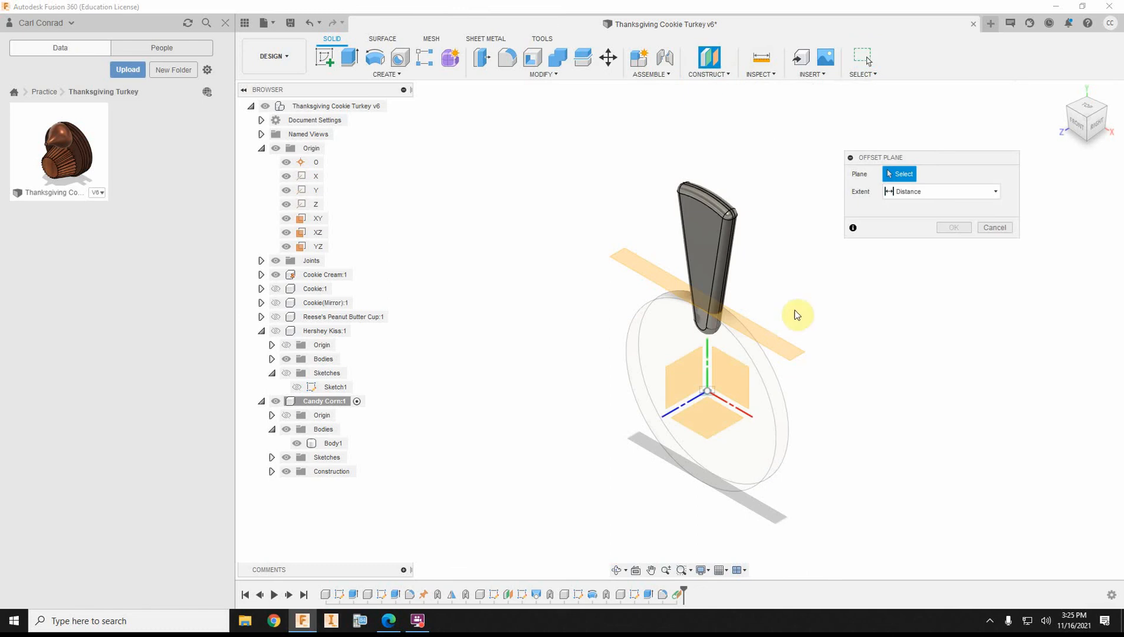
pyautogui.click(787, 354)
pyautogui.moveTo(787, 337); pyautogui.dragTo(787, 278)
pyautogui.click(1082, 121)
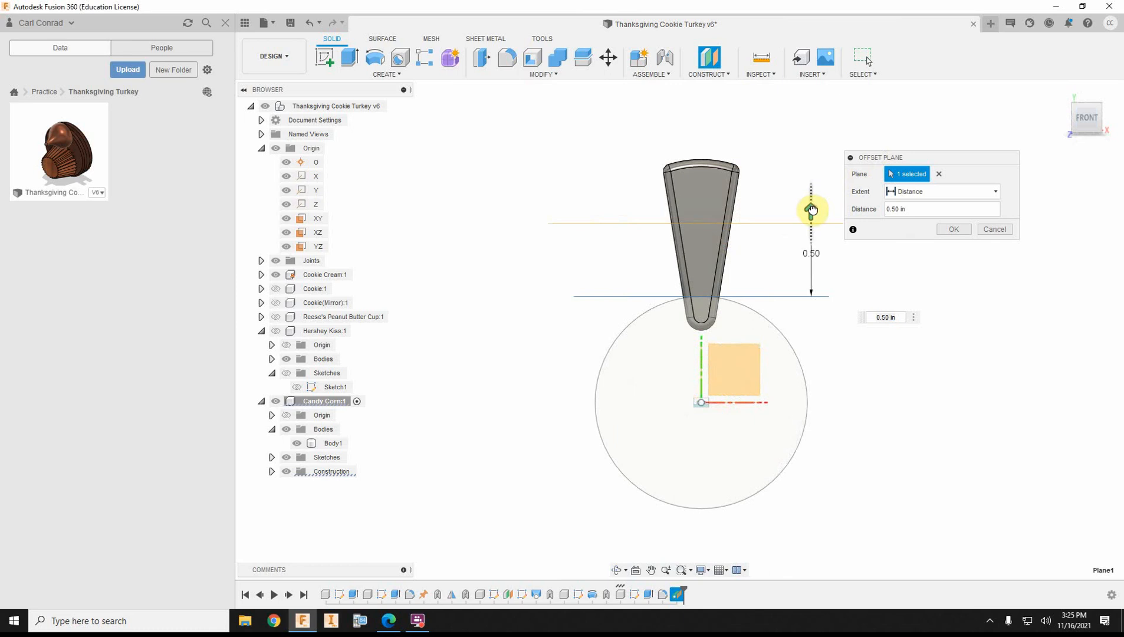
pyautogui.moveTo(812, 209); pyautogui.dragTo(811, 180)
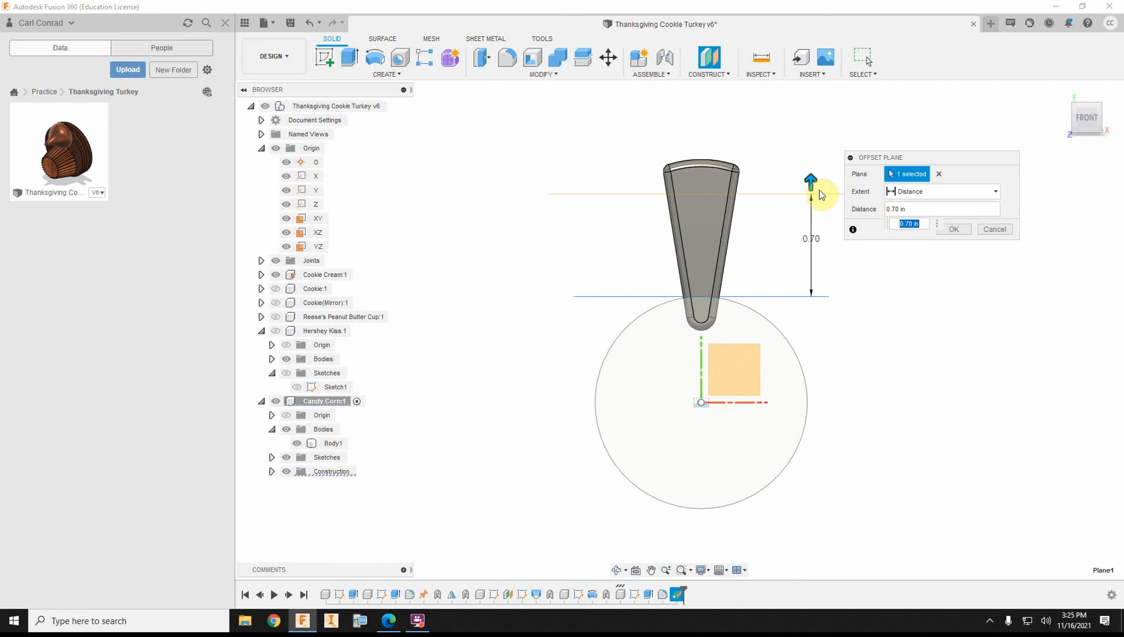
pyautogui.moveTo(810, 181); pyautogui.dragTo(812, 193)
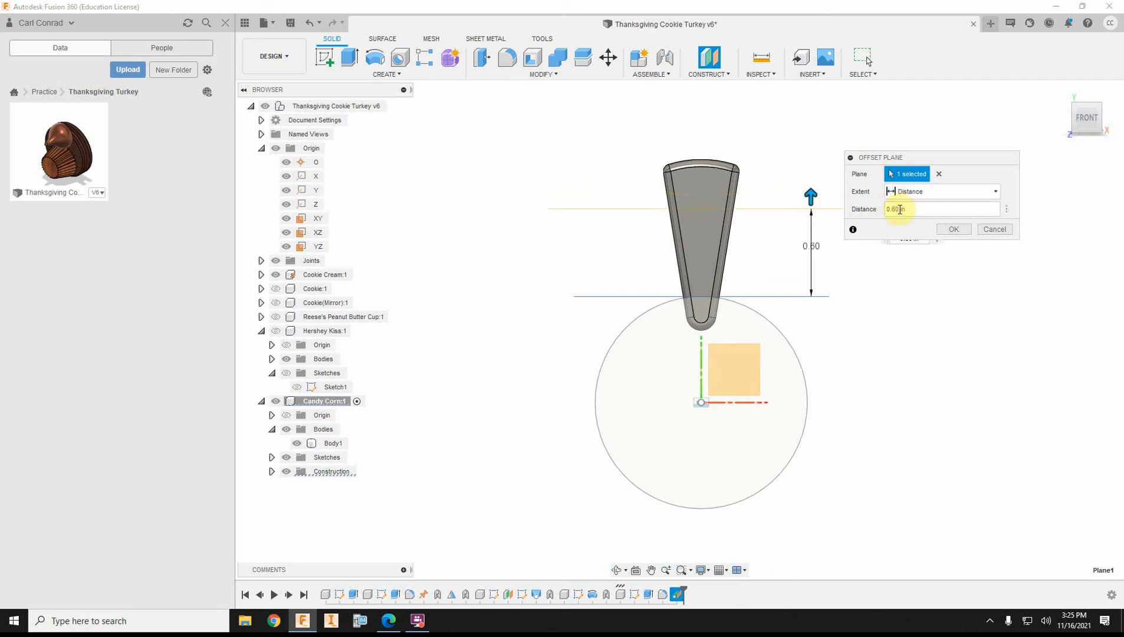
pyautogui.press('BackSpace')
pyautogui.write('5')
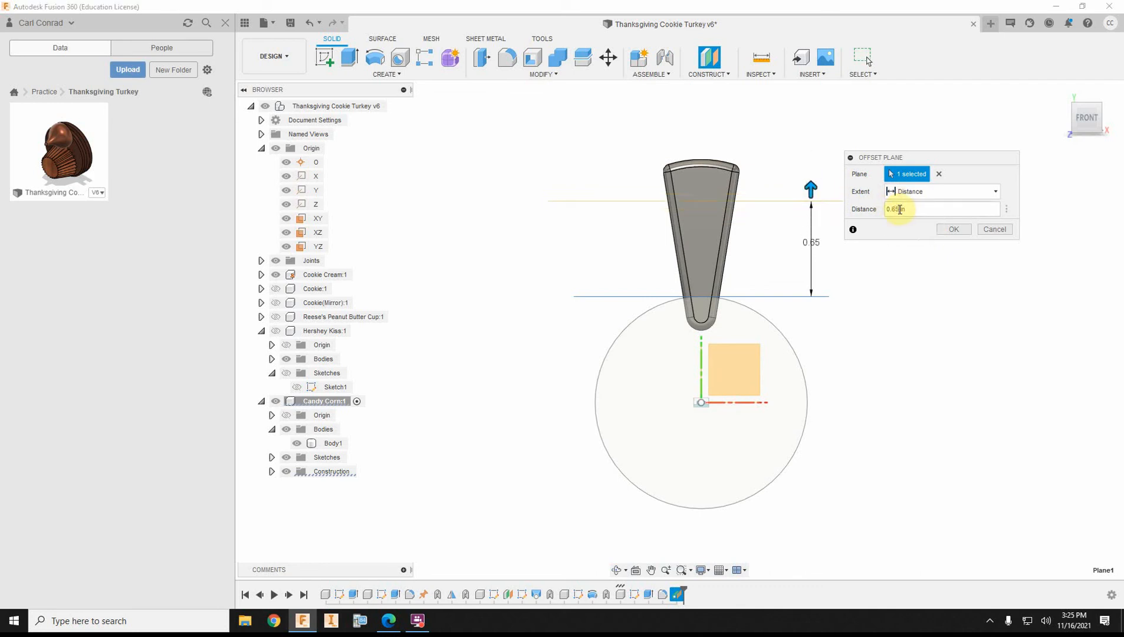
pyautogui.click(953, 229)
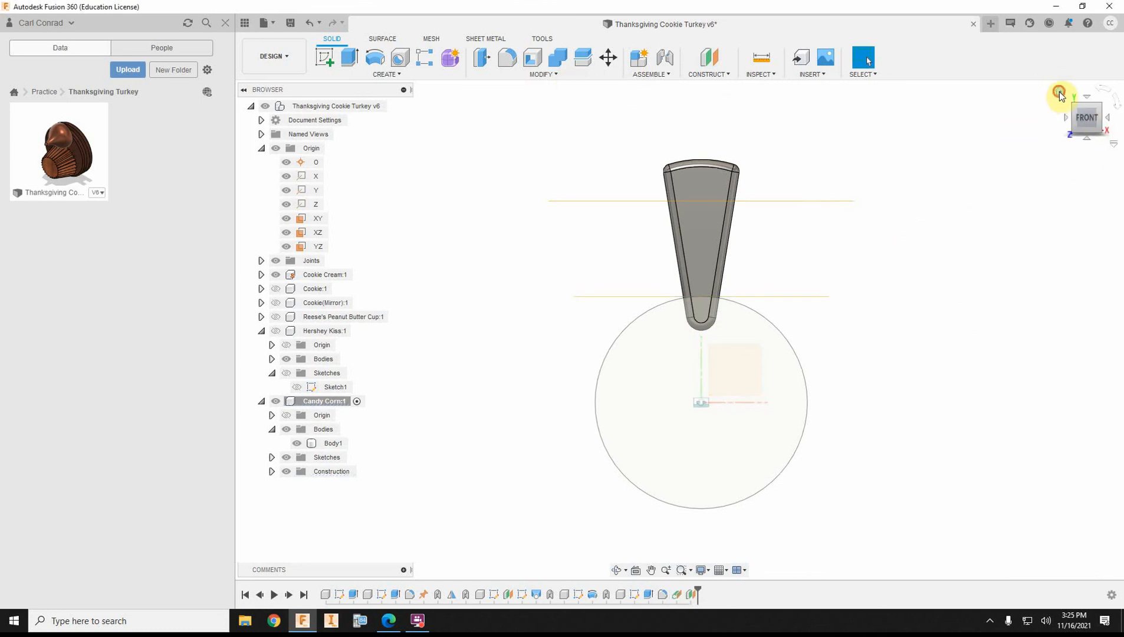
# - Split the candy corn body with the tangent plane to separate its narrow tip
pyautogui.click(1059, 92)
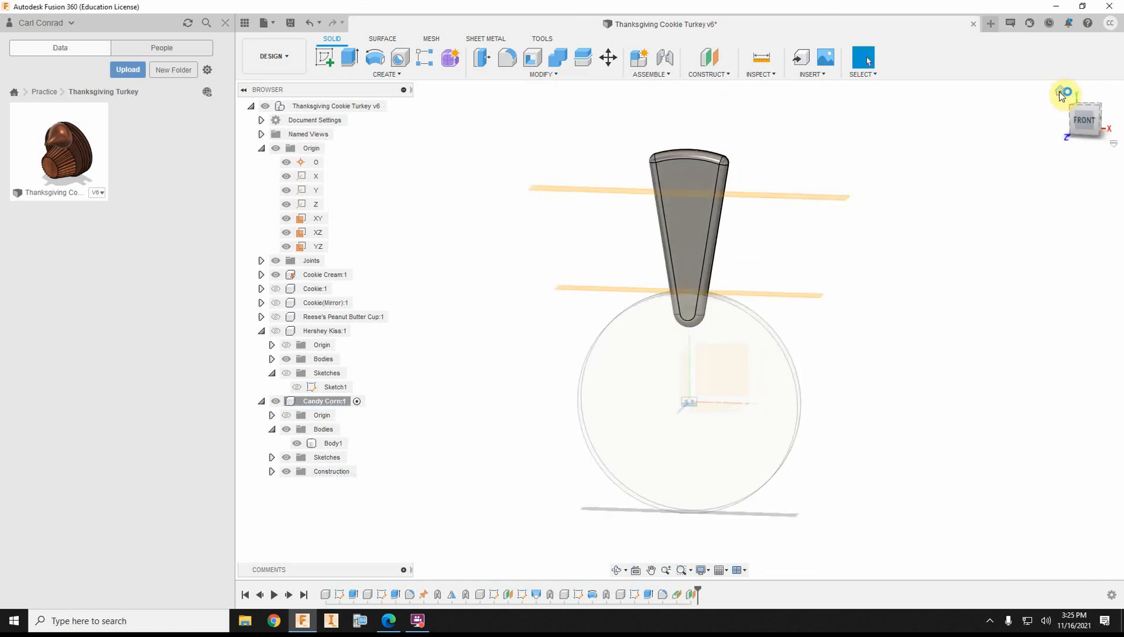
pyautogui.click(552, 75)
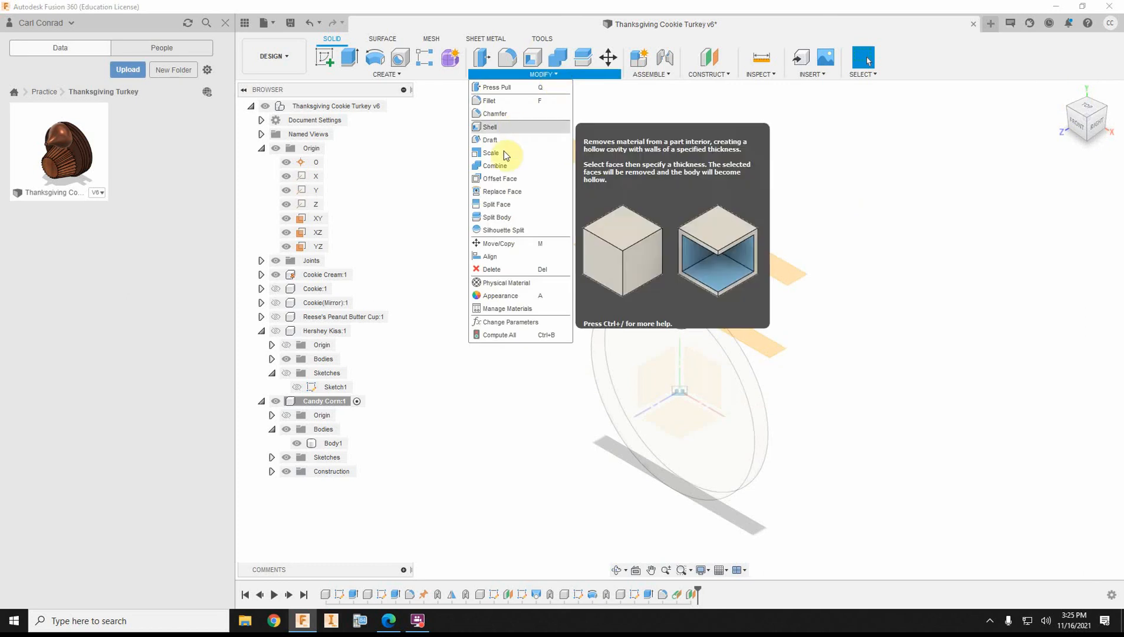
pyautogui.click(495, 215)
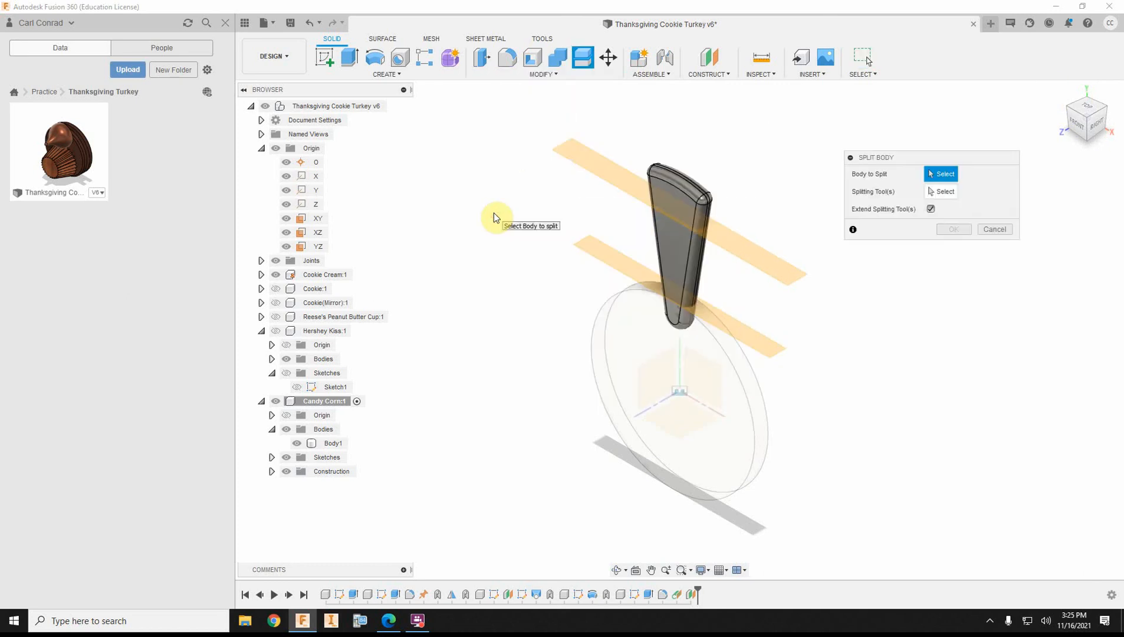
pyautogui.click(682, 267)
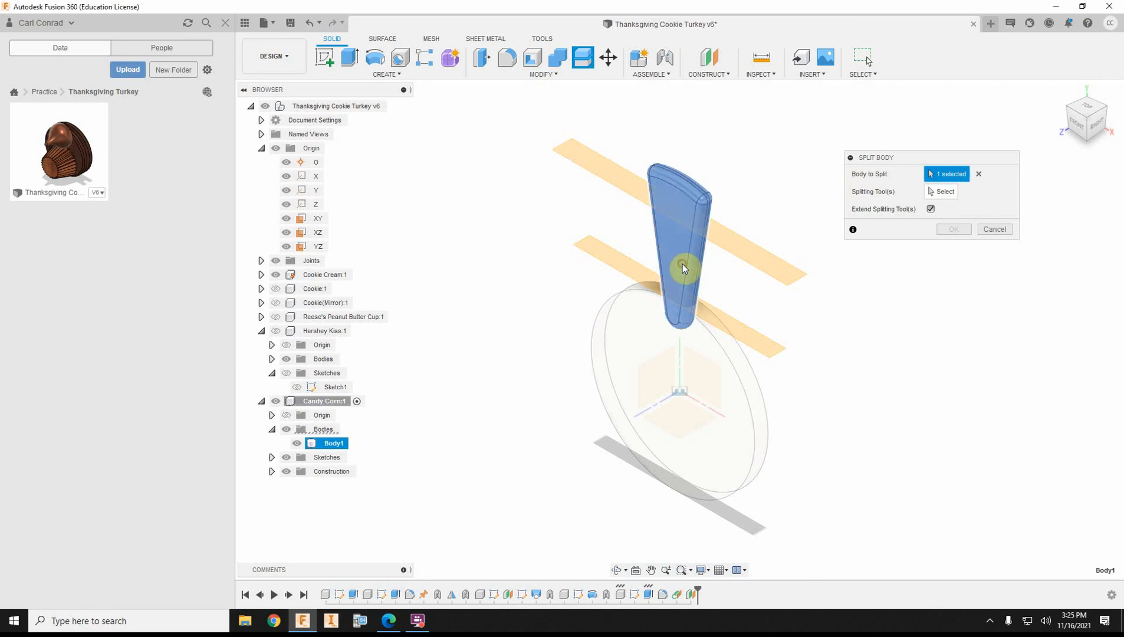
pyautogui.click(941, 193)
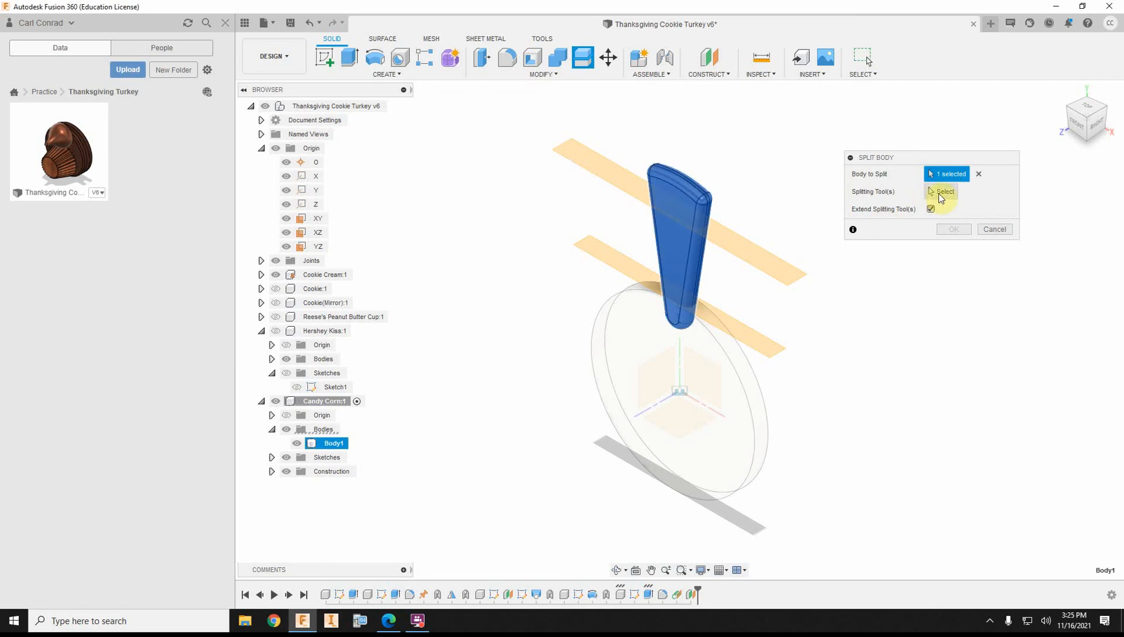
pyautogui.click(779, 351)
pyautogui.click(954, 228)
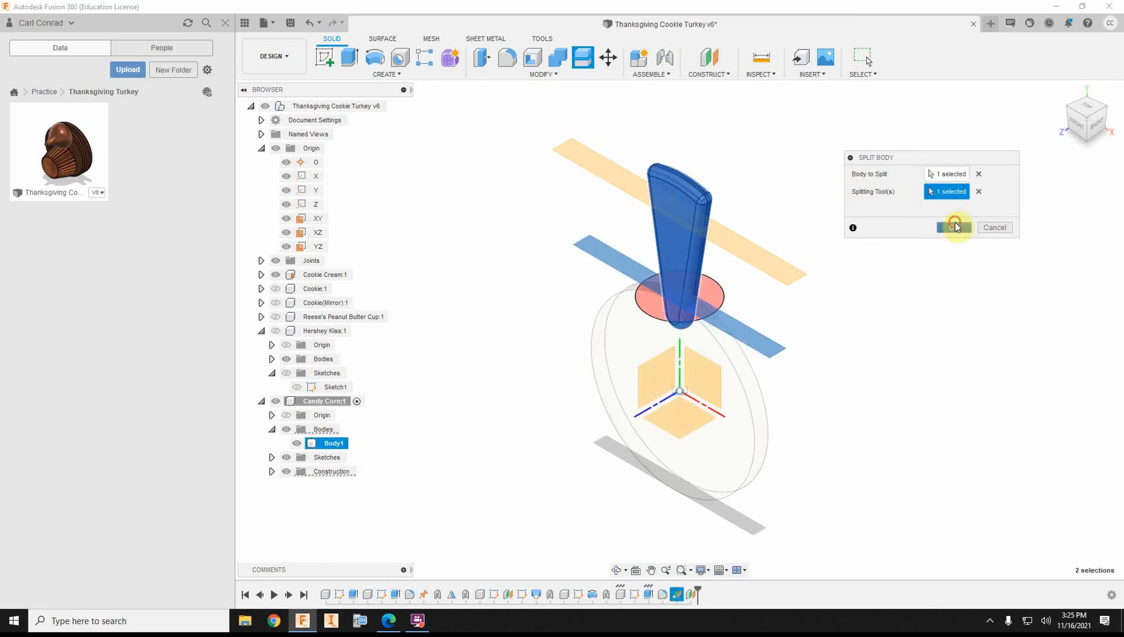
pyautogui.click(1078, 118)
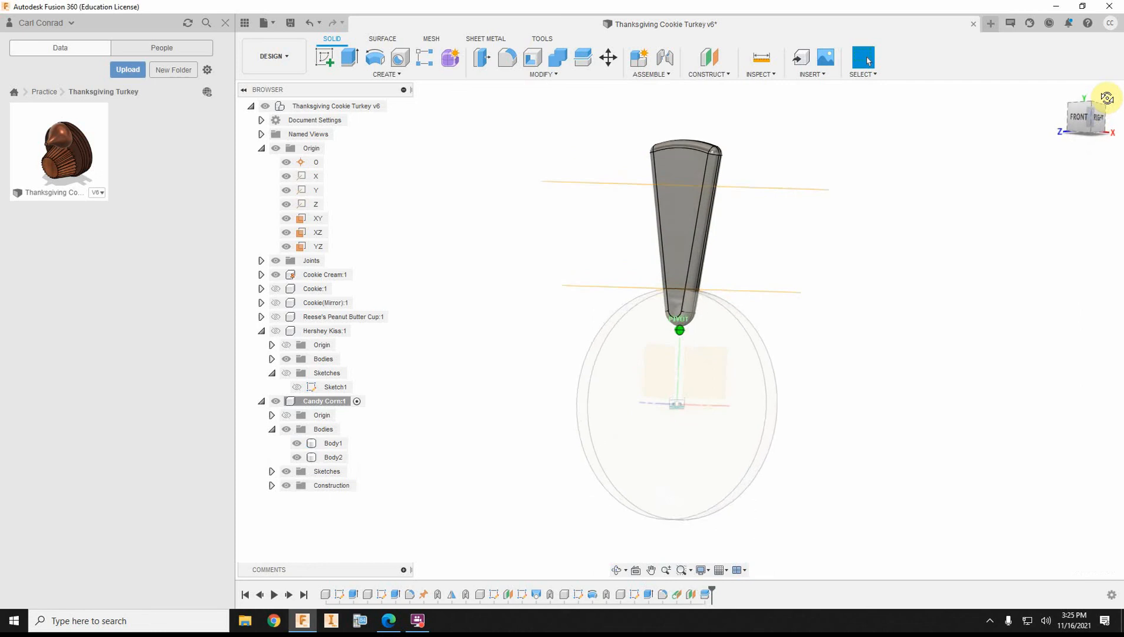
pyautogui.click(686, 297)
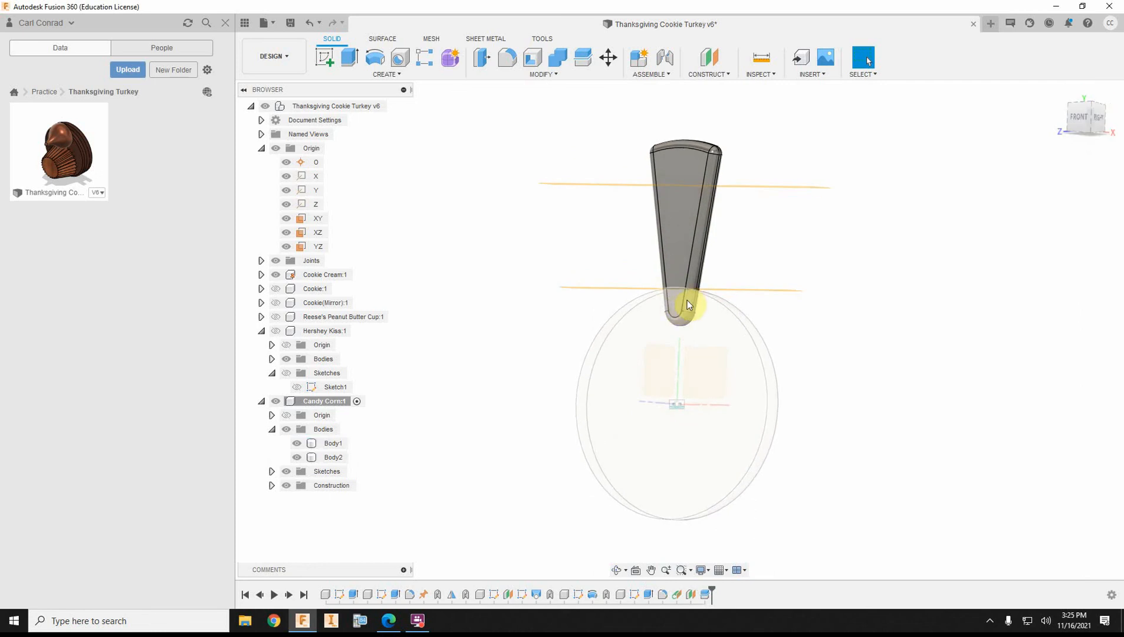
pyautogui.click(669, 311)
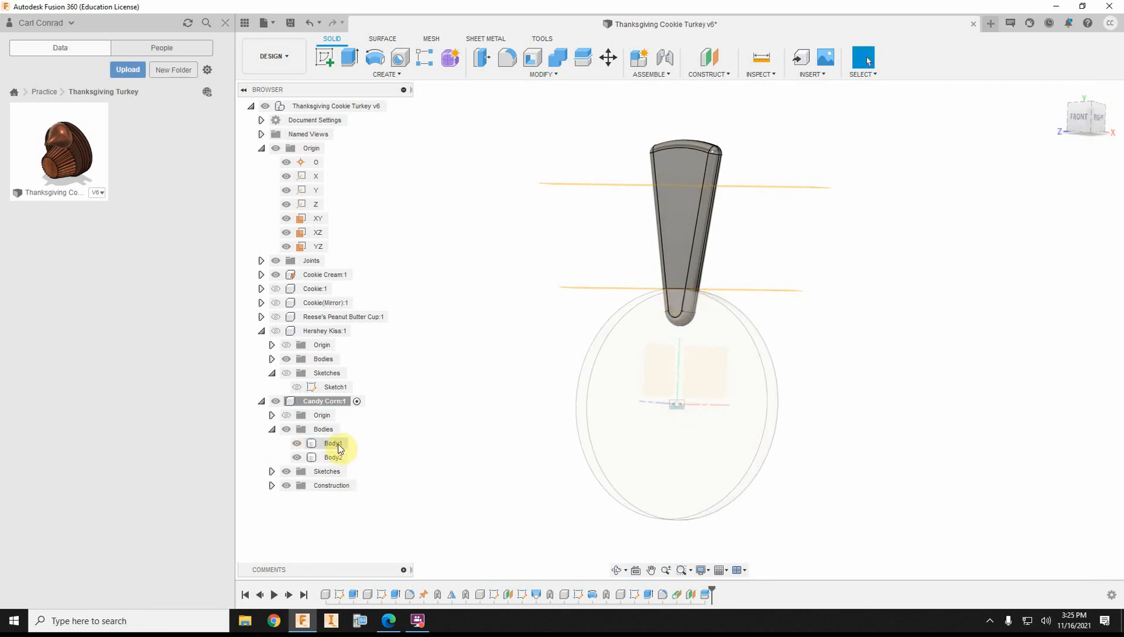
pyautogui.click(878, 238)
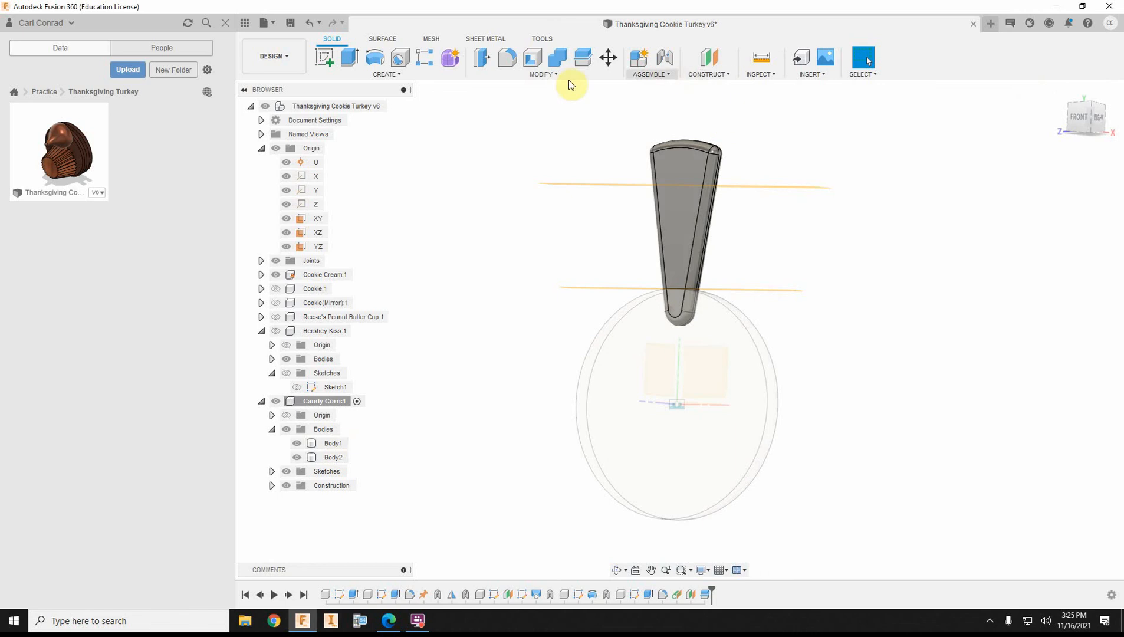
# - Split the larger candy corn body above the tip with the upper offset plane
pyautogui.click(1064, 94)
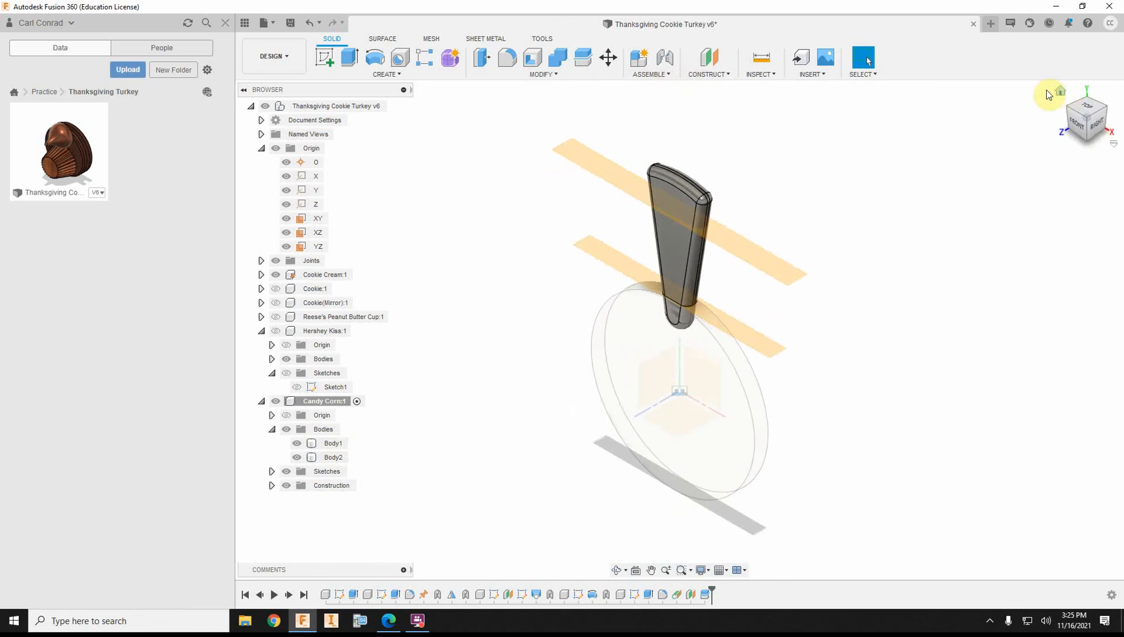
pyautogui.click(543, 74)
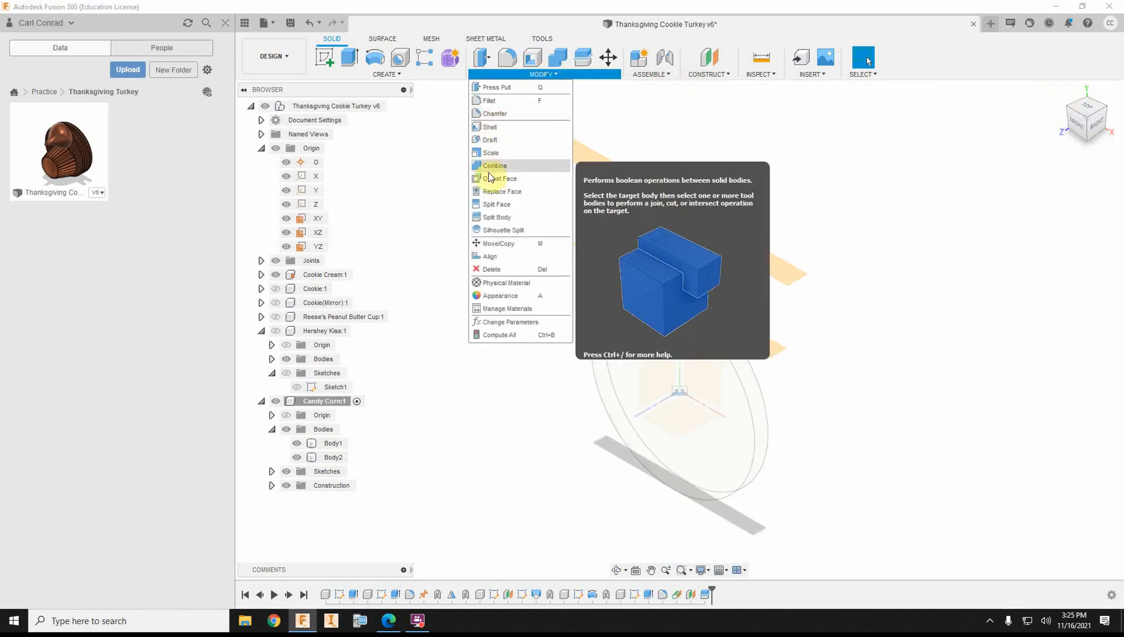
pyautogui.click(495, 217)
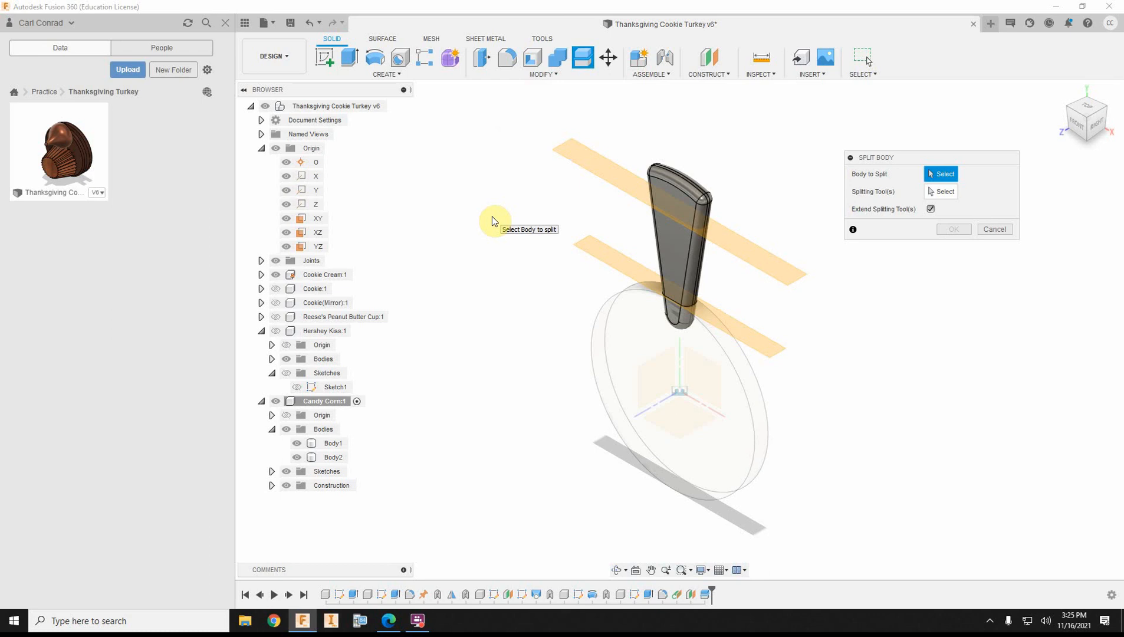
pyautogui.click(675, 238)
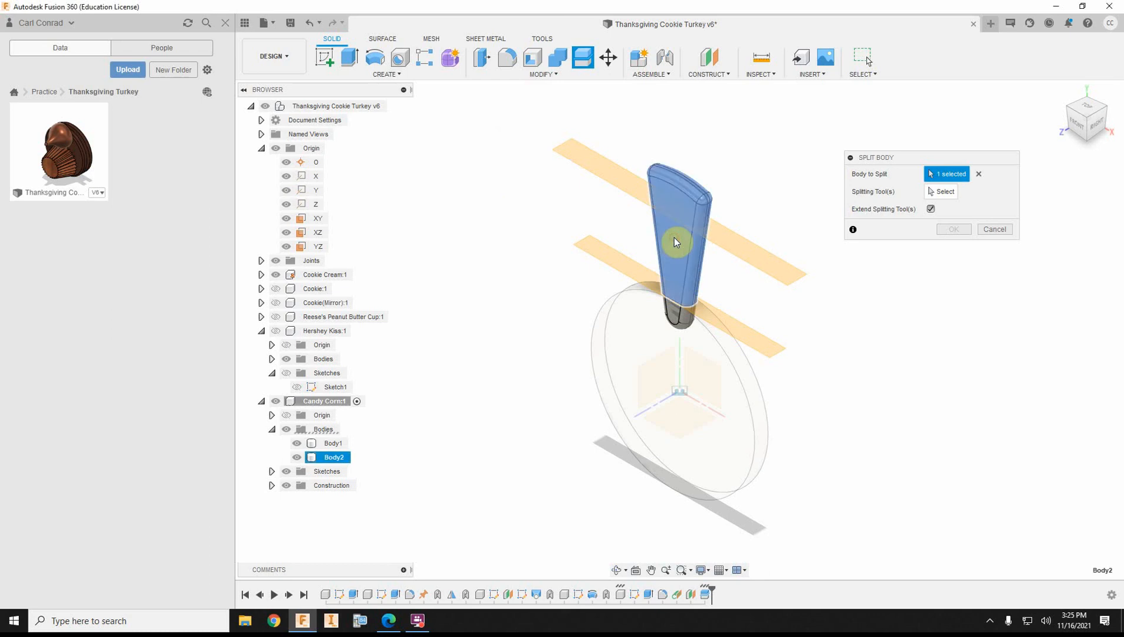
pyautogui.click(938, 192)
pyautogui.click(774, 270)
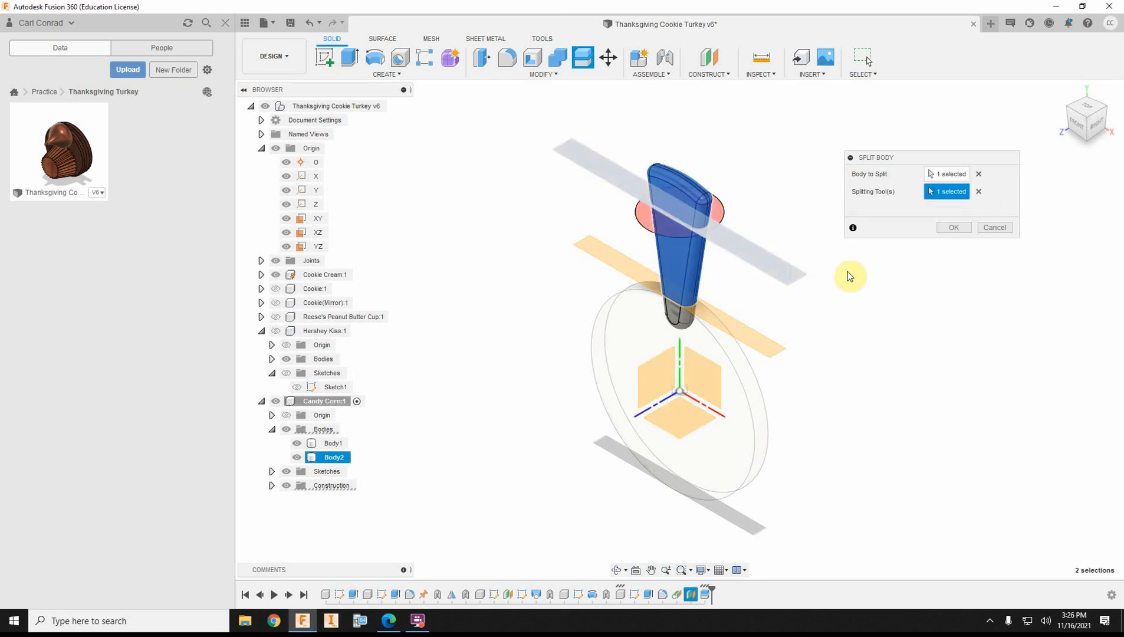
pyautogui.click(954, 227)
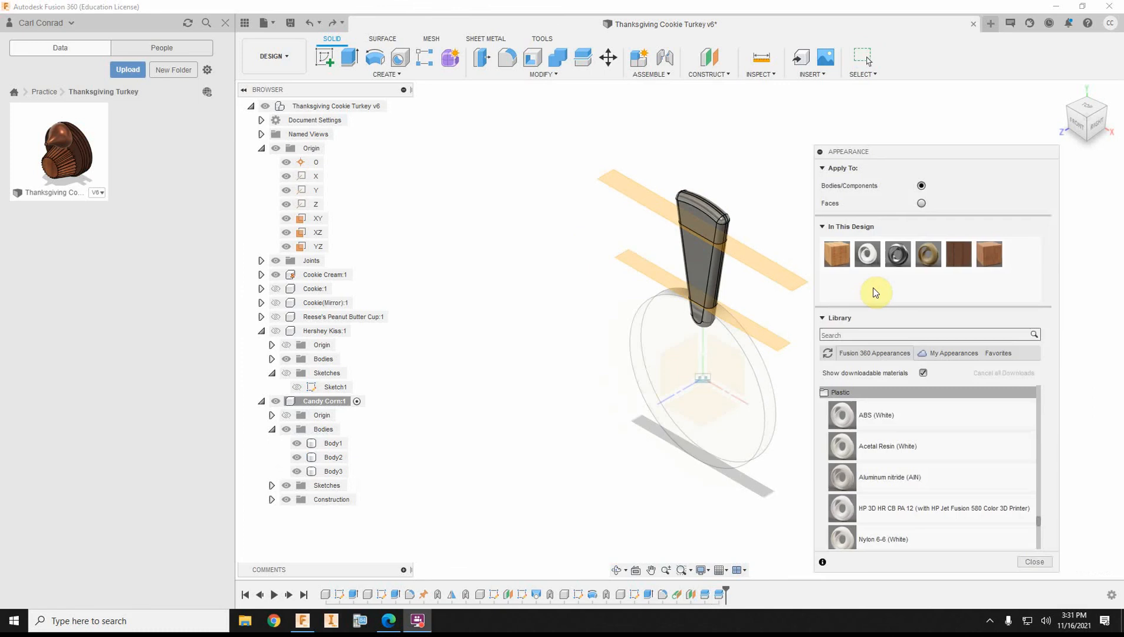
# - Apply the design's existing white appearance to the candy corn's tip and Plastic - Translucent Matte (Yellow) to its wide top section
pyautogui.moveTo(865, 256); pyautogui.dragTo(702, 316)
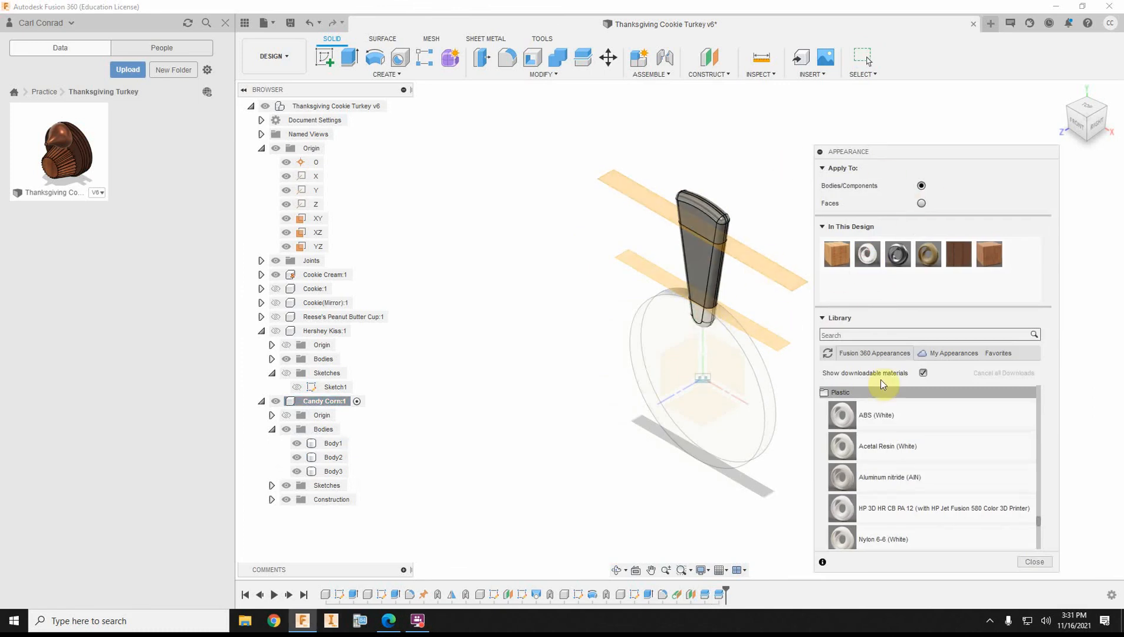
pyautogui.scroll(-10, 873, 395)
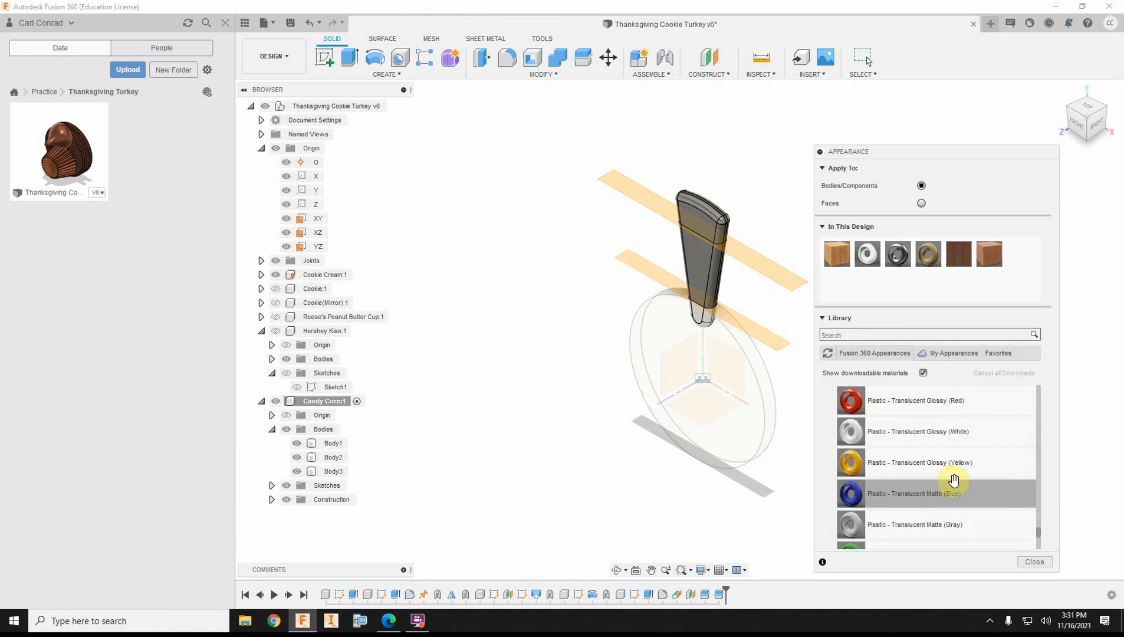
pyautogui.scroll(-3, 953, 479)
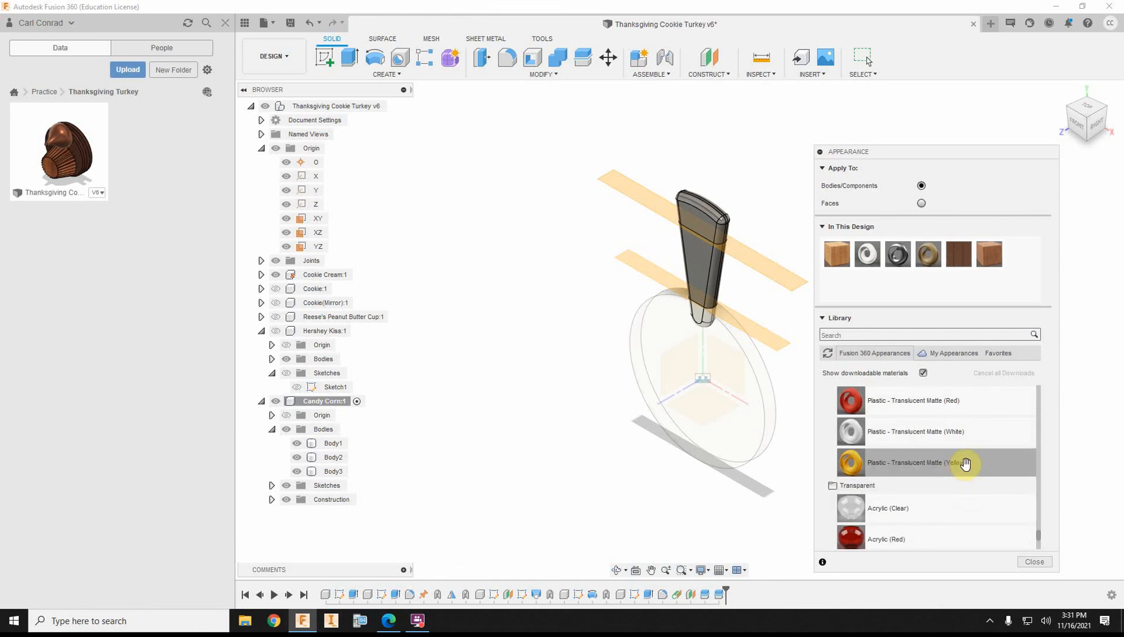
pyautogui.moveTo(964, 463); pyautogui.dragTo(709, 223)
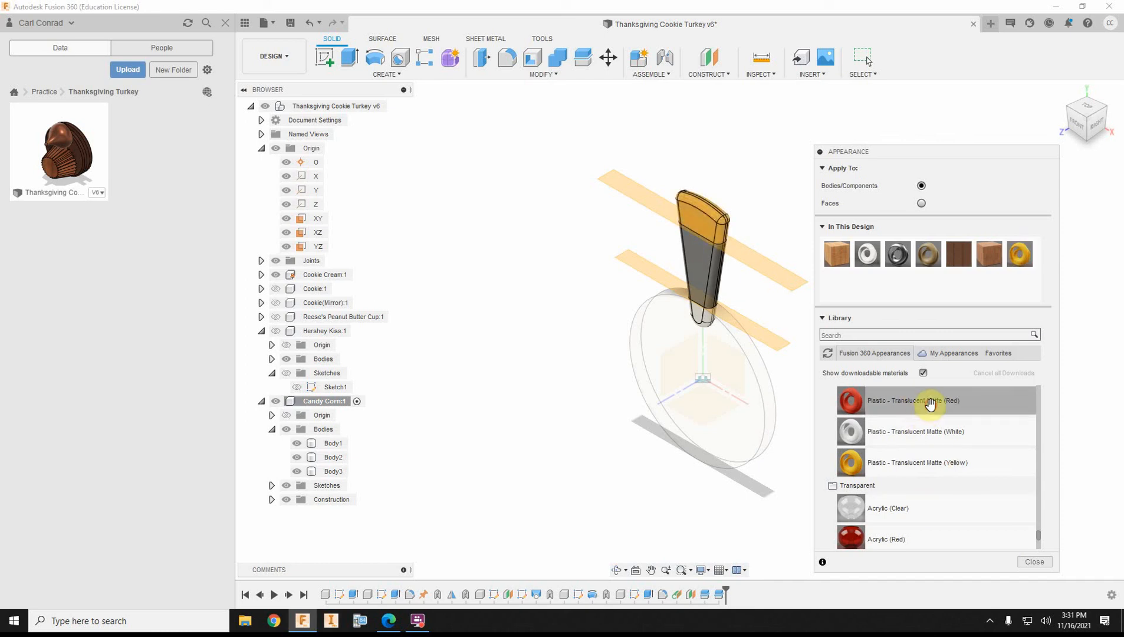
# - Apply Plastic - Translucent Matte (Red) to the candy corn's middle section and activate the top-level assembly
pyautogui.moveTo(928, 401); pyautogui.dragTo(717, 275)
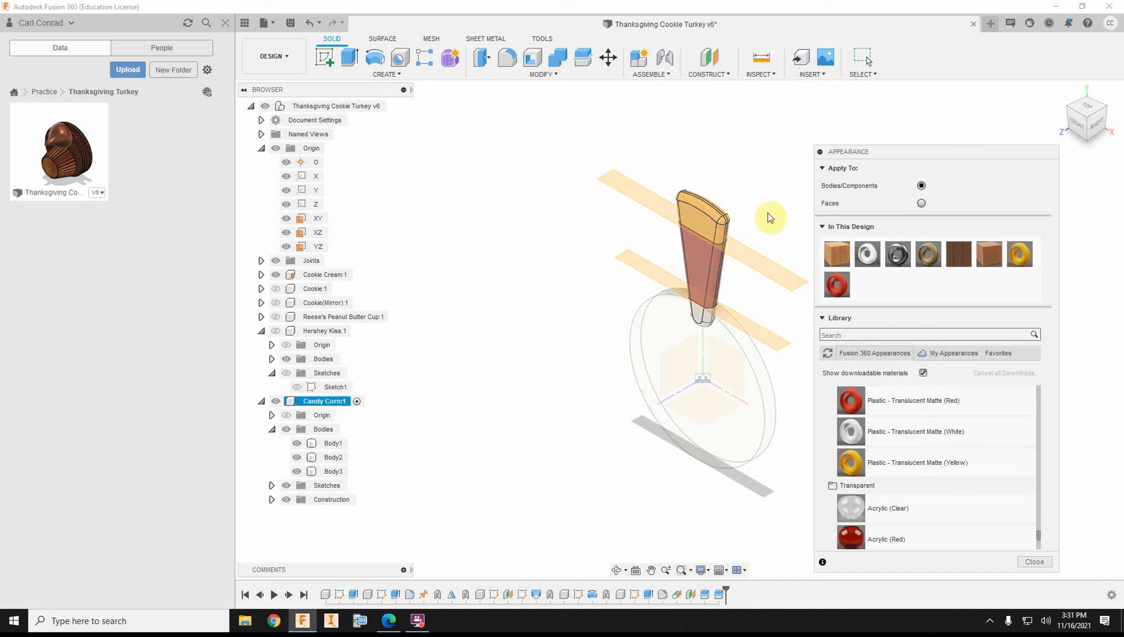
pyautogui.click(1033, 562)
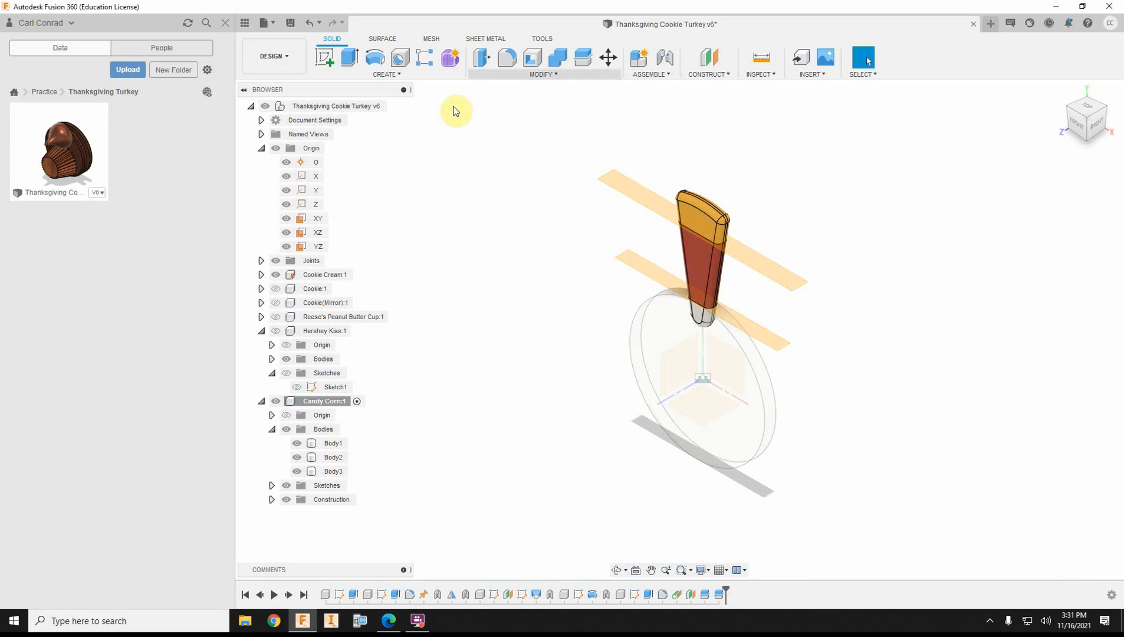
pyautogui.click(400, 106)
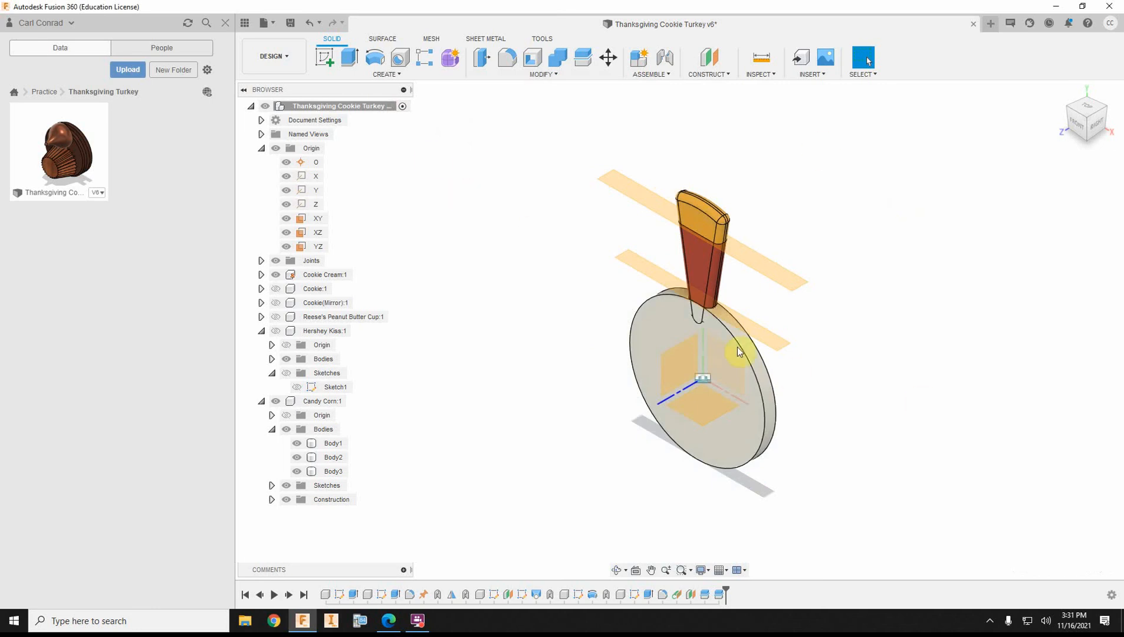
# - Hide the candy corn's construction planes and the assembly's origin
pyautogui.click(696, 303)
pyautogui.click(272, 499)
pyautogui.click(286, 500)
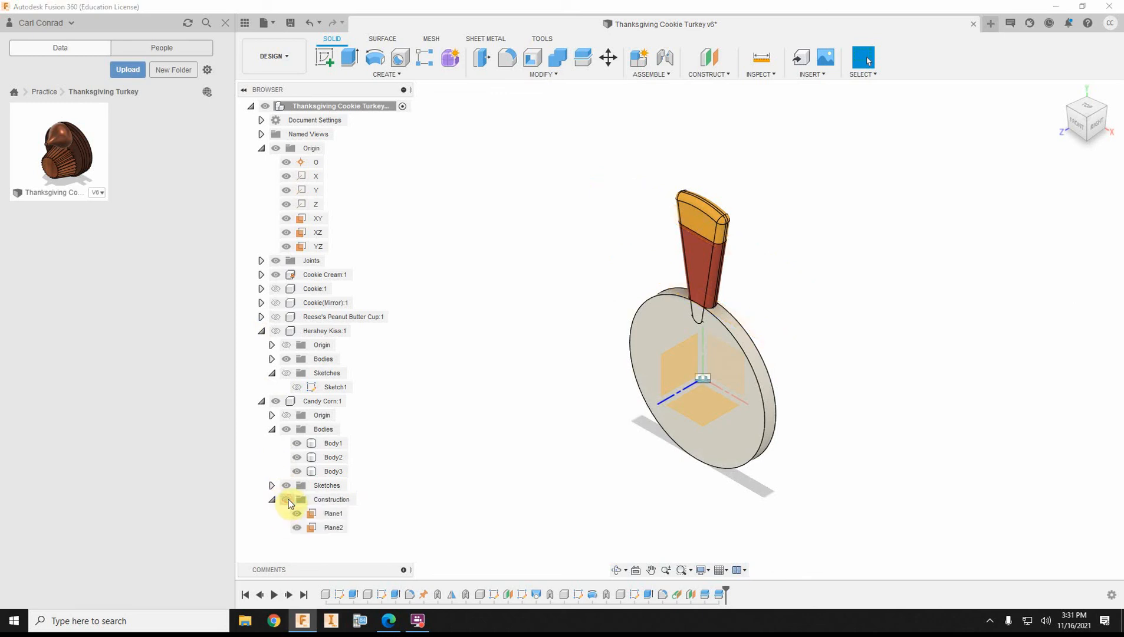
pyautogui.click(276, 148)
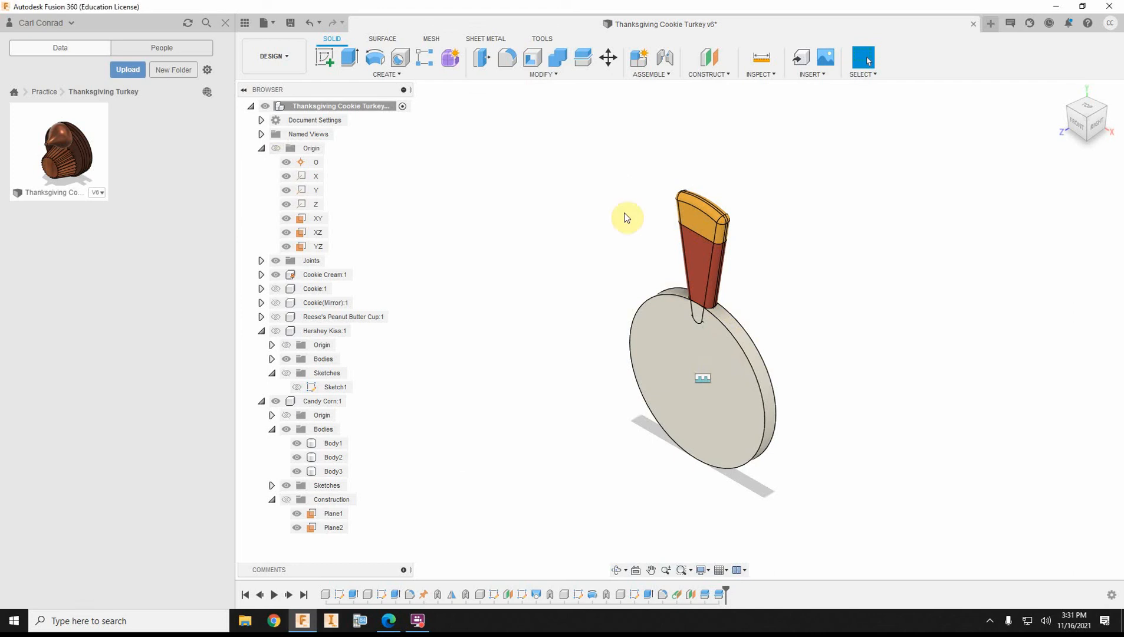
# - Fix the candy corn to the cookie cream with a rigid as-built joint
pyautogui.click(654, 80)
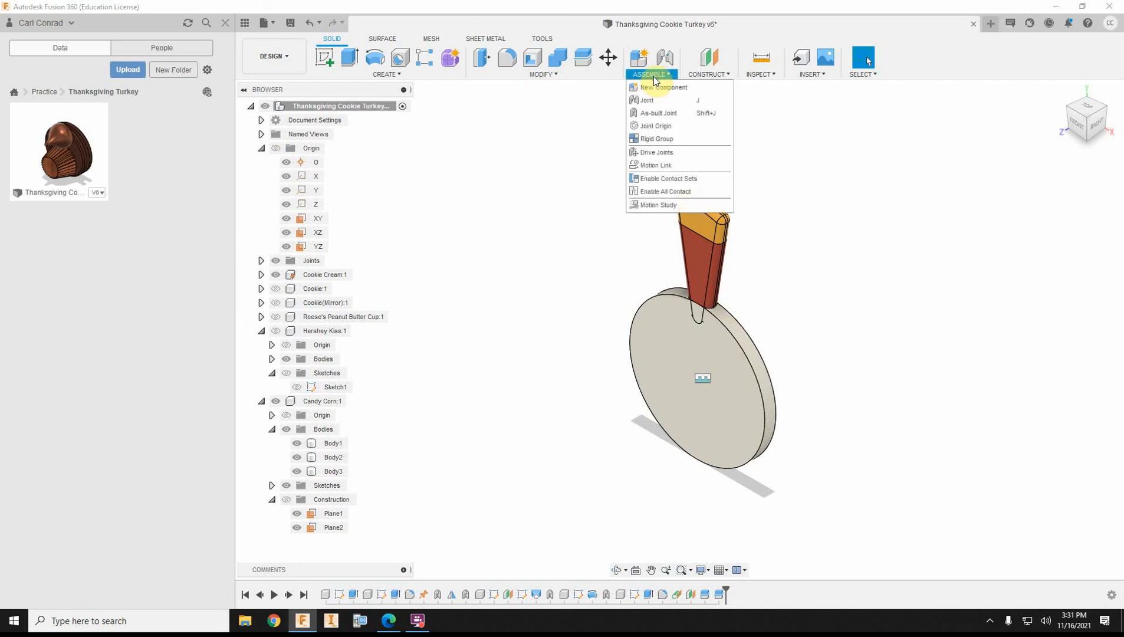
pyautogui.click(652, 111)
pyautogui.click(702, 246)
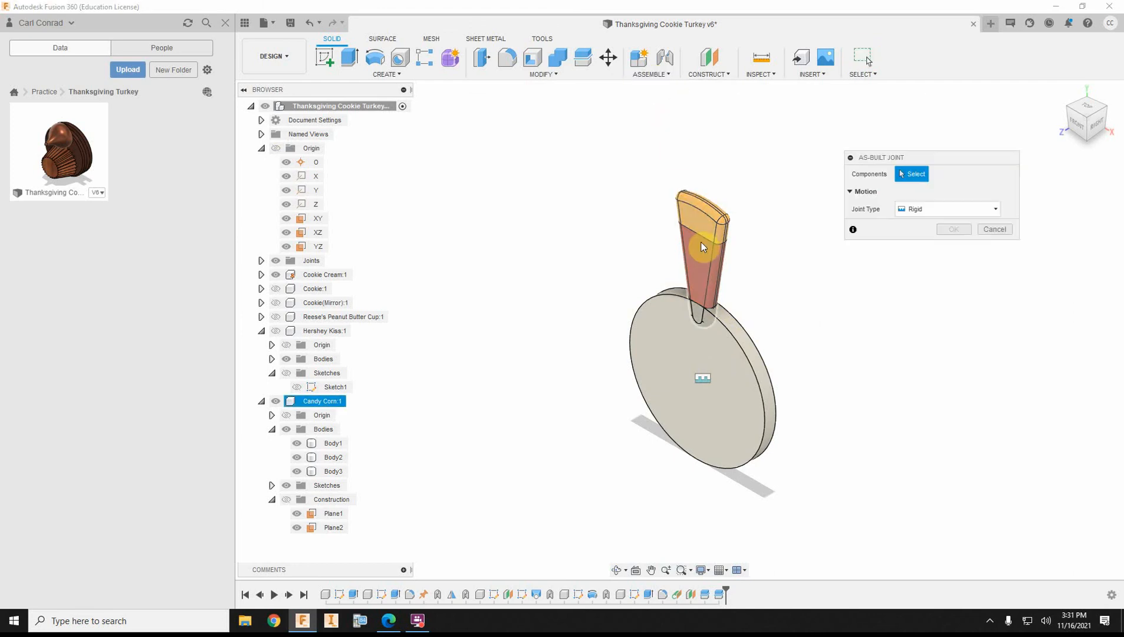
pyautogui.click(690, 351)
pyautogui.click(954, 247)
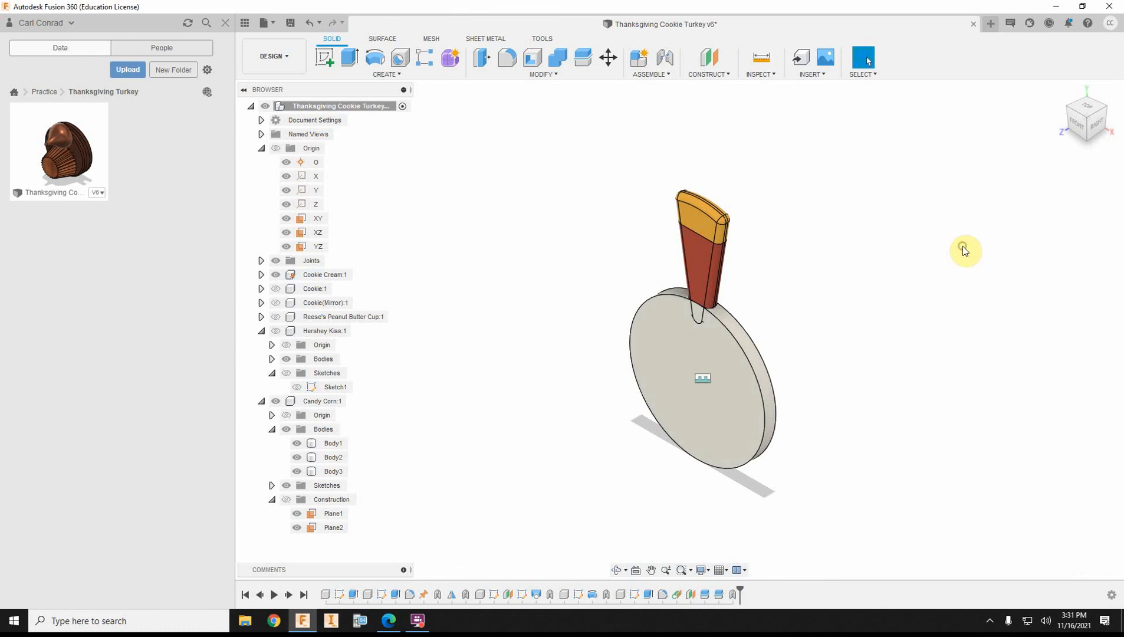
# - Set up a circular pattern of the Candy Corn component around the Z axis
pyautogui.click(387, 74)
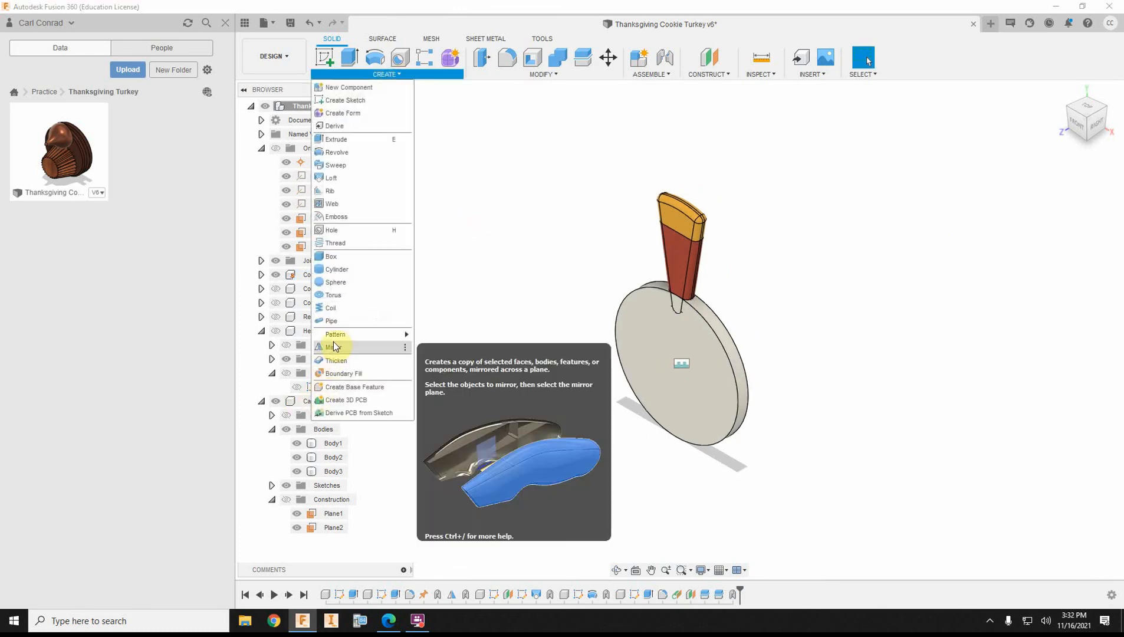
pyautogui.moveTo(330, 334)
pyautogui.click(452, 347)
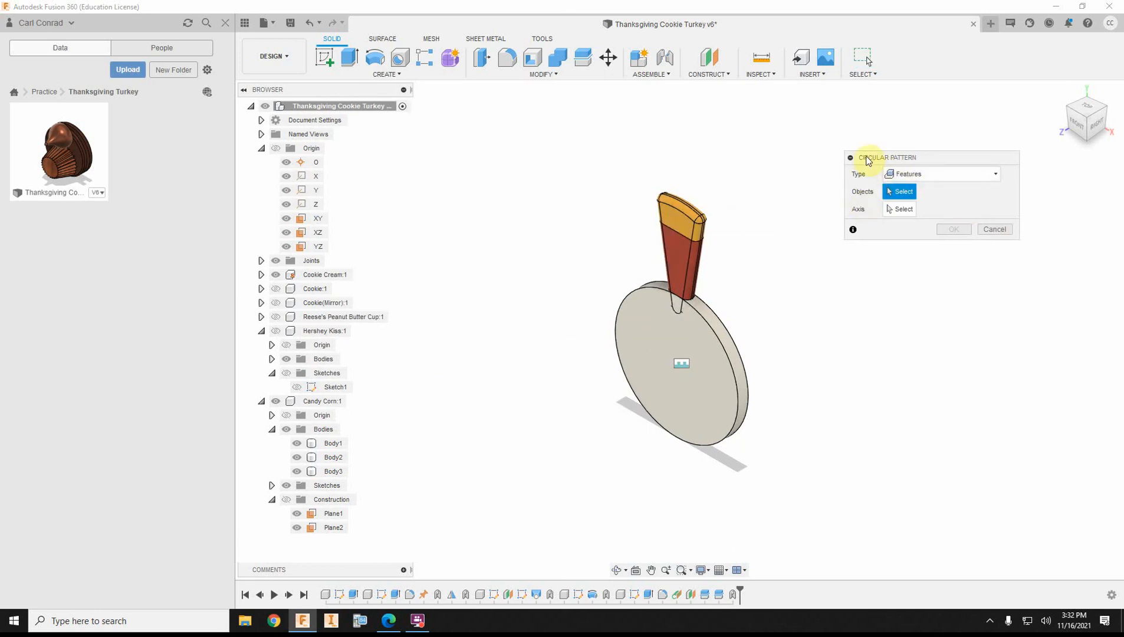
pyautogui.click(956, 175)
pyautogui.click(923, 229)
pyautogui.click(685, 247)
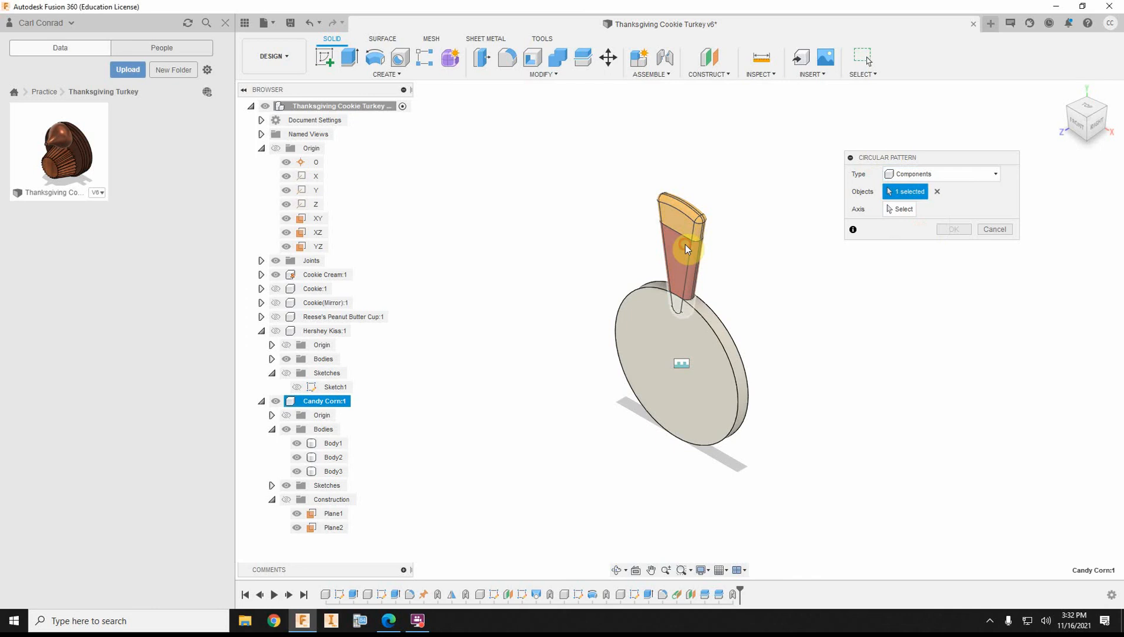
pyautogui.click(897, 210)
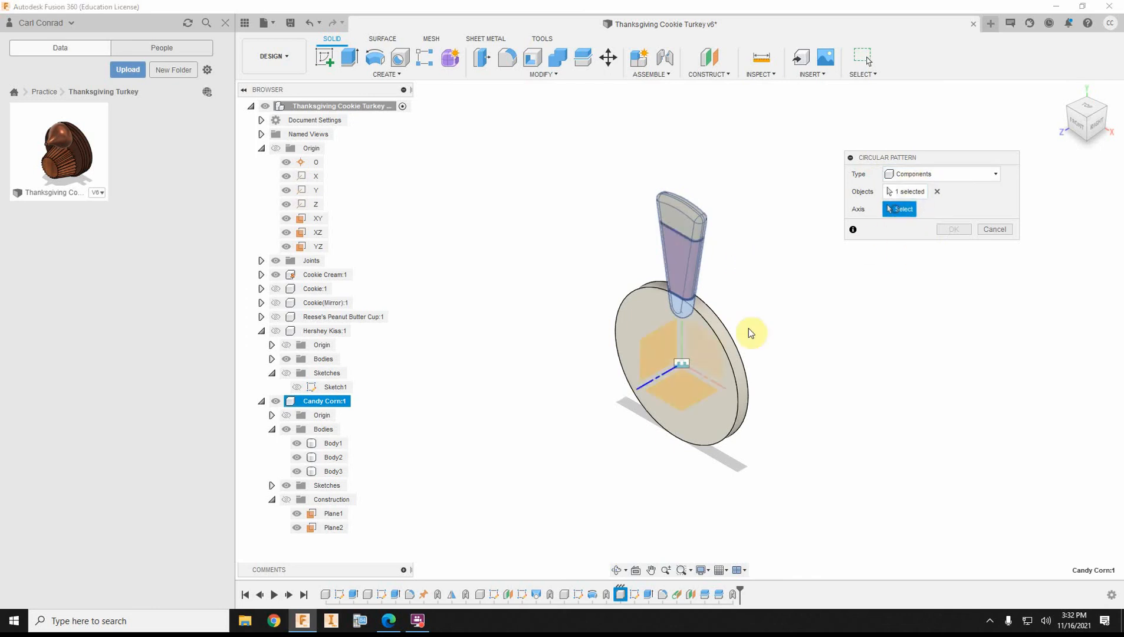
pyautogui.click(642, 393)
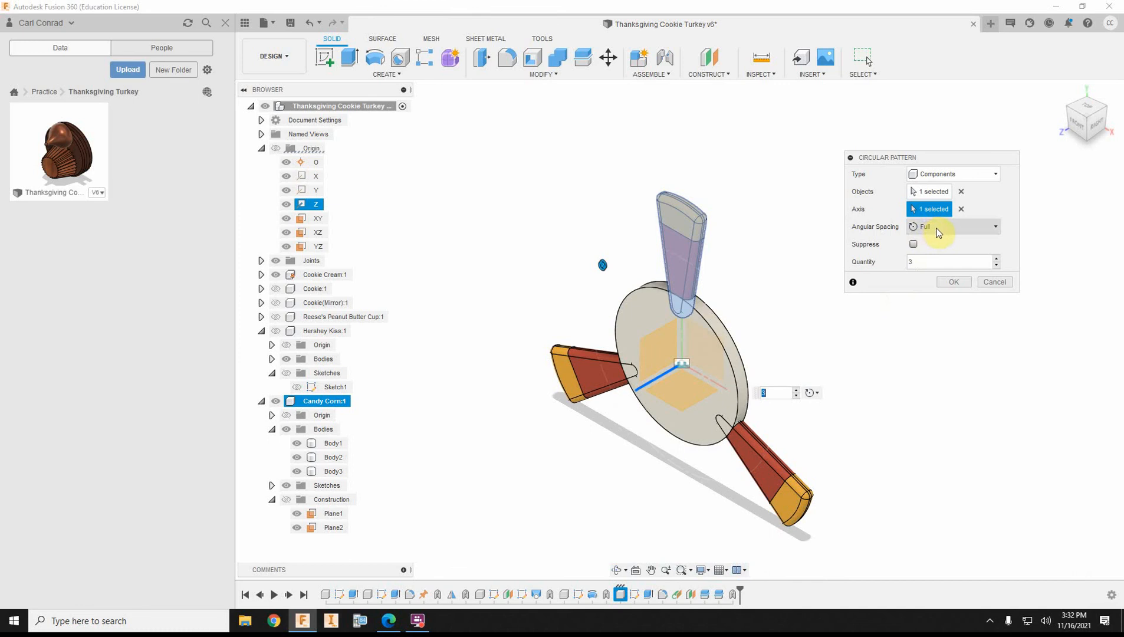
# - Create the pattern with symmetric angular spacing, a quantity of 5 and a total angle of 120 degrees
pyautogui.click(939, 232)
pyautogui.click(938, 257)
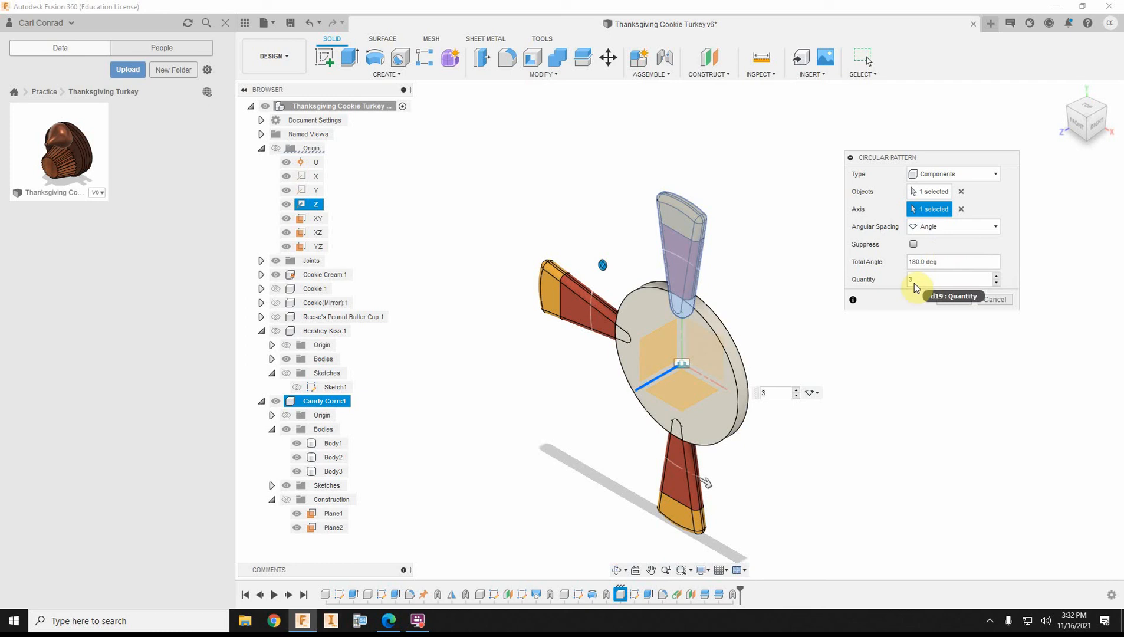
pyautogui.click(944, 230)
pyautogui.click(943, 268)
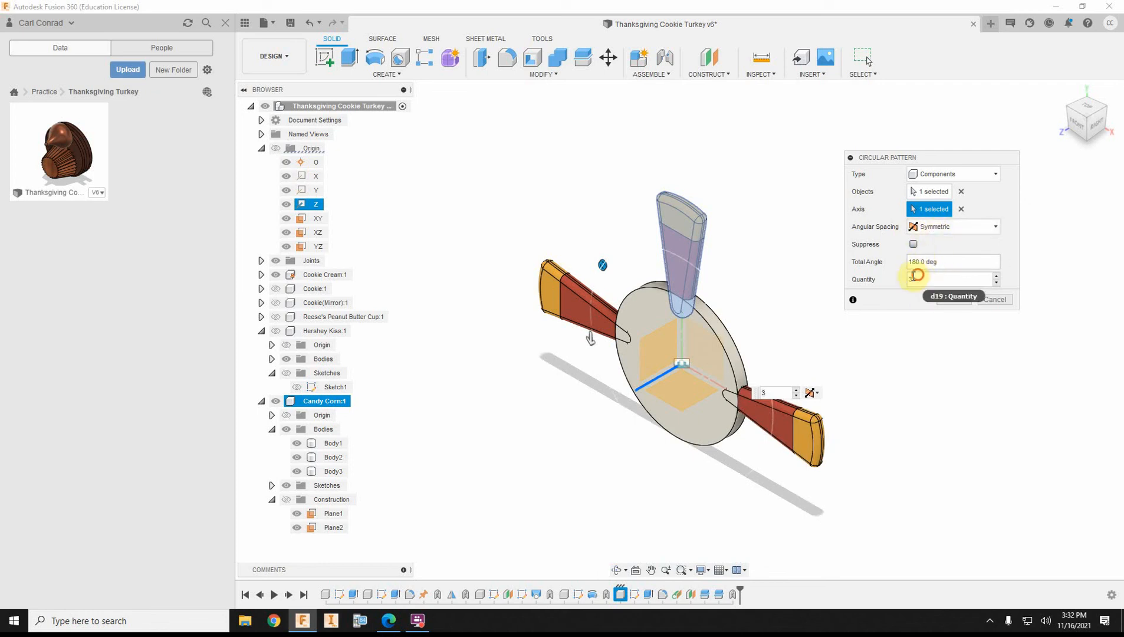
pyautogui.click(916, 279)
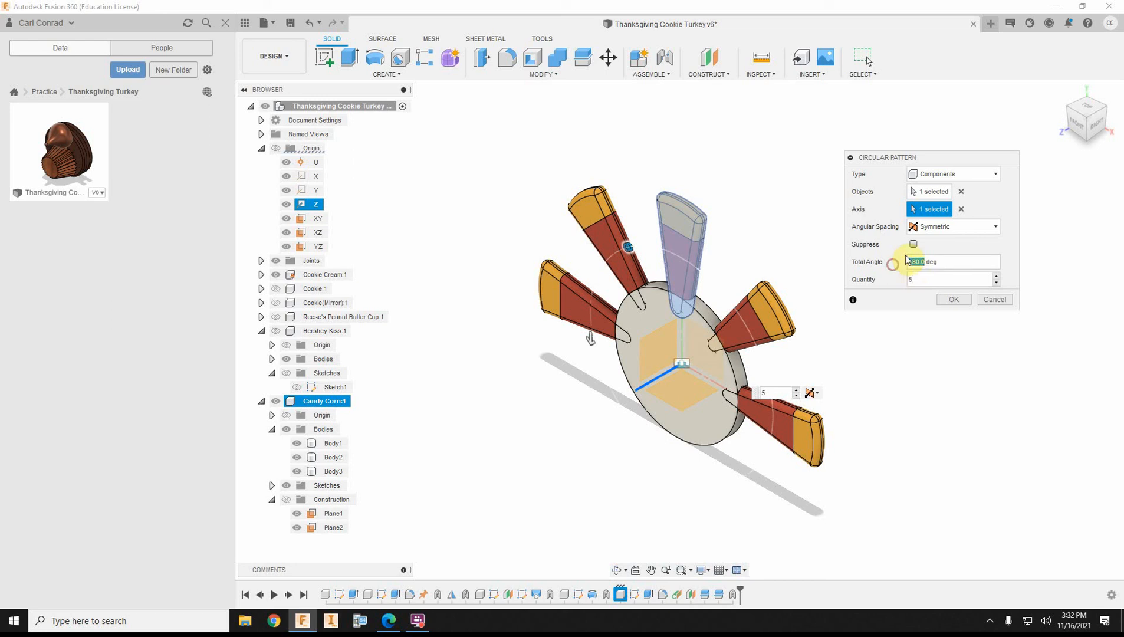
pyautogui.click(1077, 125)
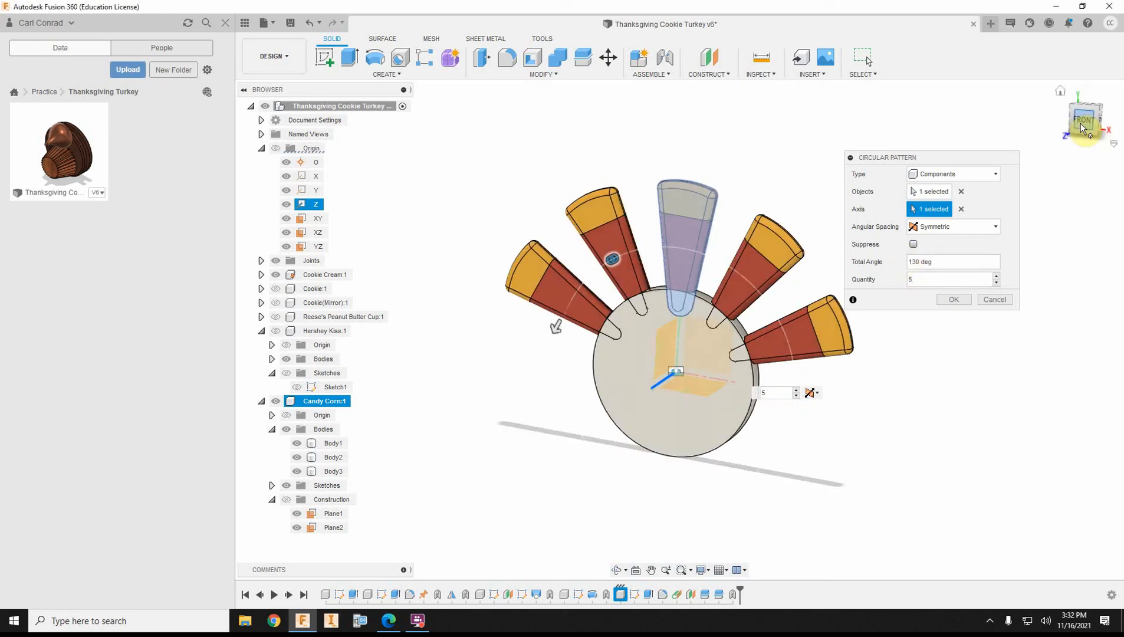
pyautogui.moveTo(939, 263); pyautogui.dragTo(845, 264)
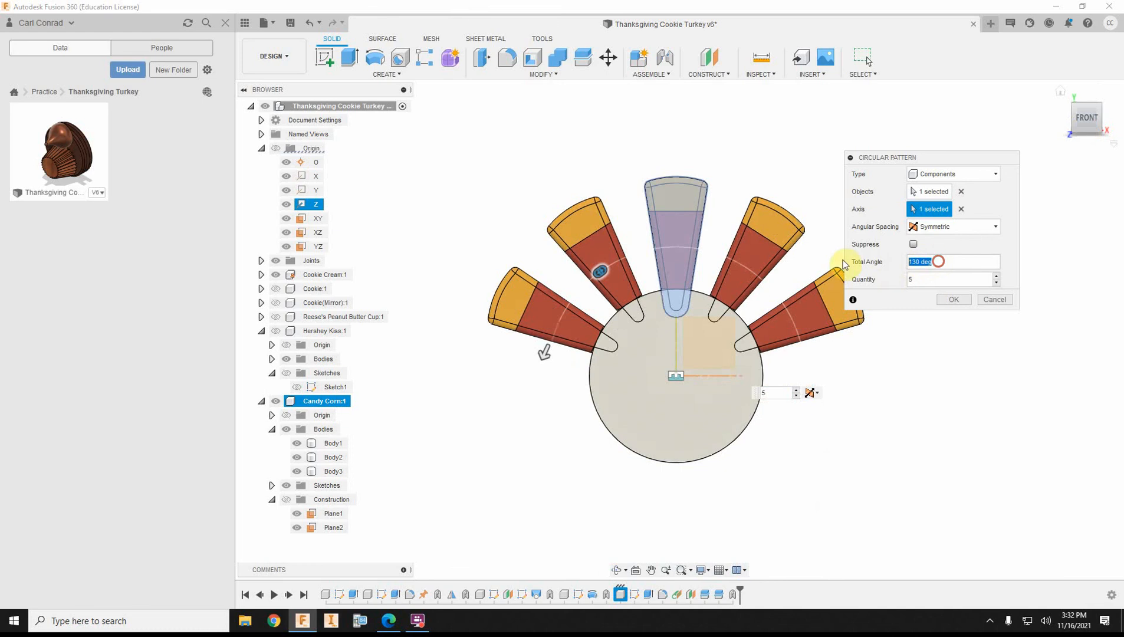
pyautogui.write('120')
pyautogui.click(962, 302)
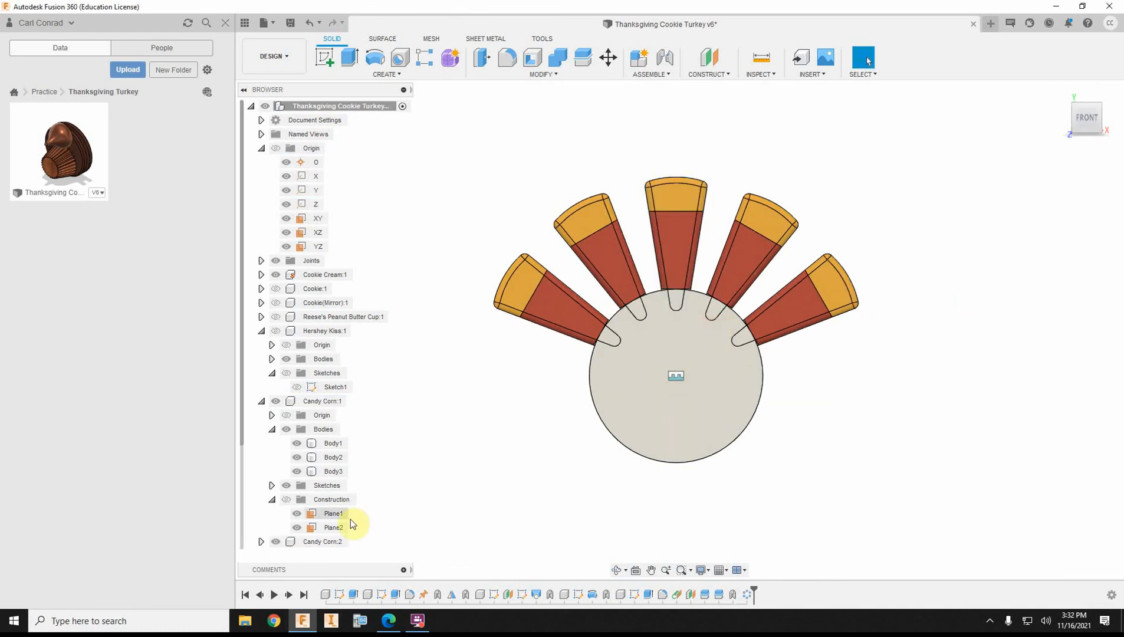
# - Show both cookies, the Reese's Peanut Butter Cup and the Hershey Kiss, and return to an isometric view
pyautogui.click(276, 303)
pyautogui.click(276, 317)
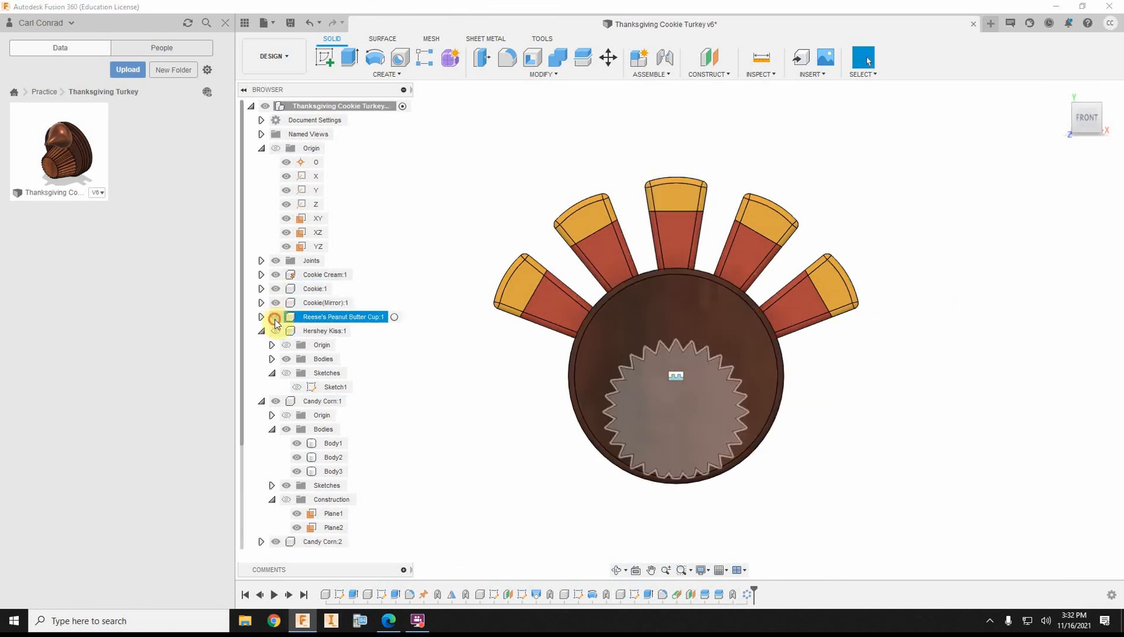
pyautogui.click(275, 331)
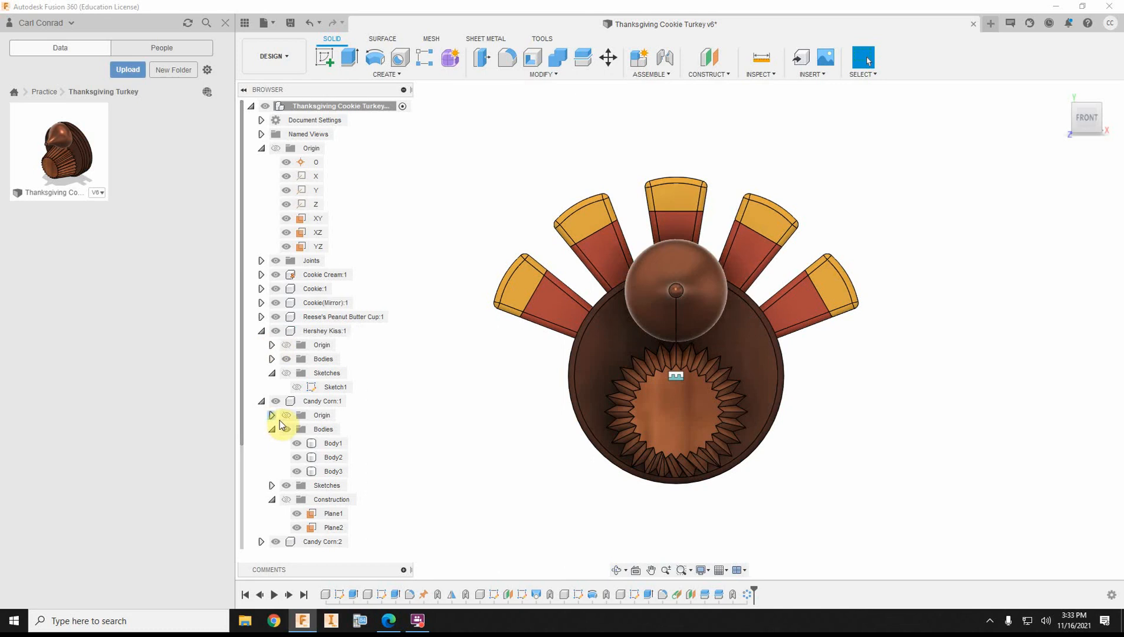
pyautogui.scroll(-2, 280, 422)
pyautogui.click(1101, 105)
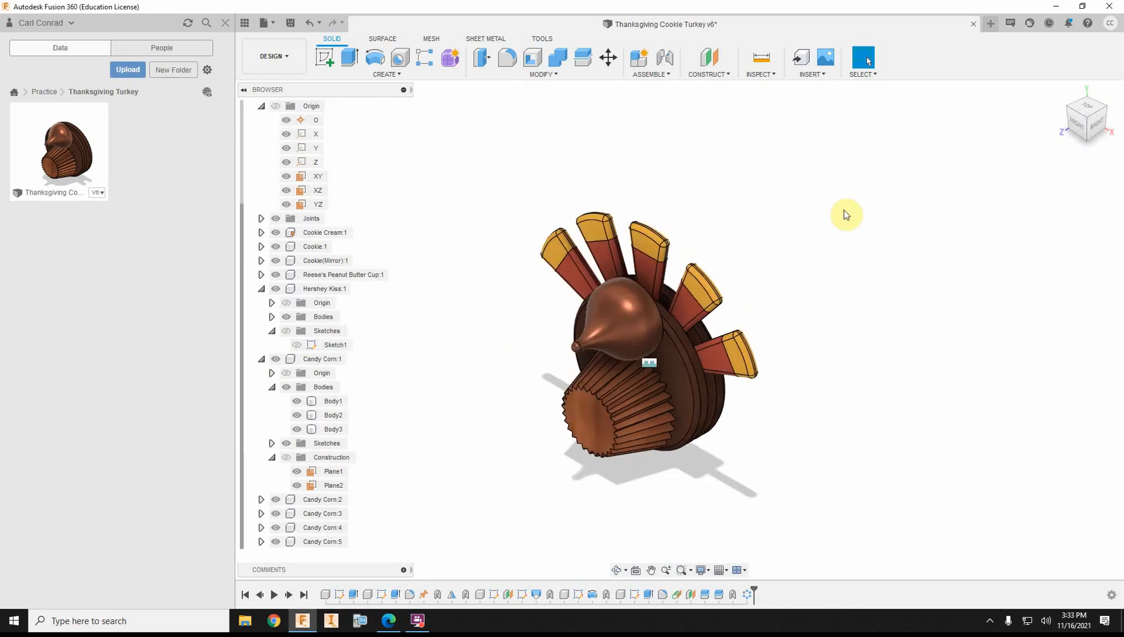
# - Add a rigid as-built joint between the middle candy corn and its neighbor on the right side of the fan
pyautogui.click(652, 75)
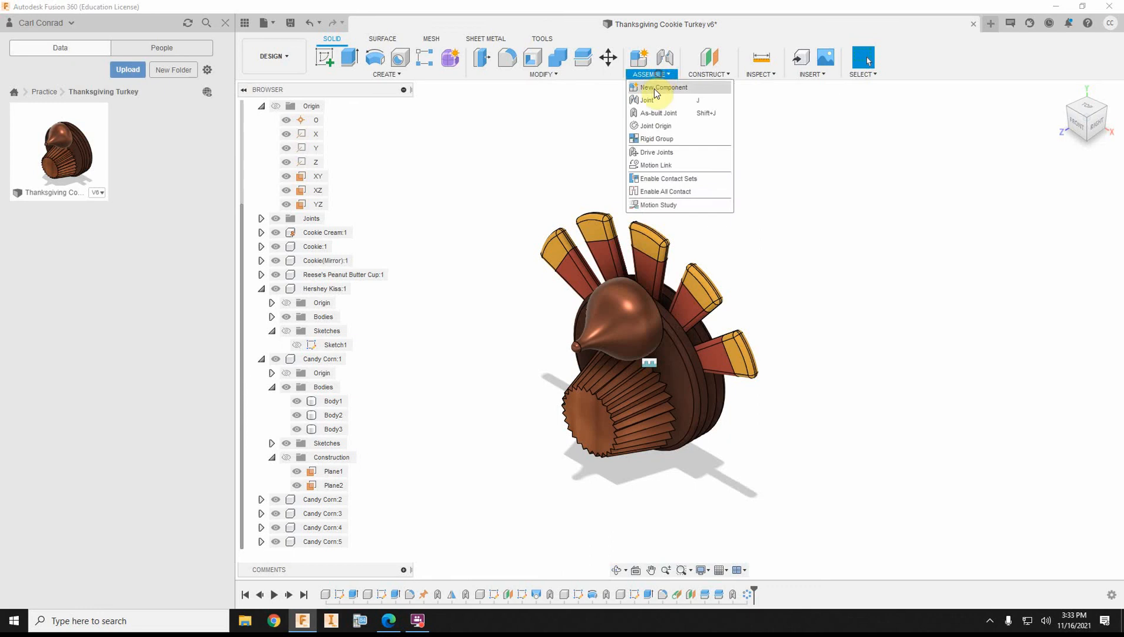
pyautogui.click(660, 116)
pyautogui.click(656, 254)
pyautogui.click(699, 295)
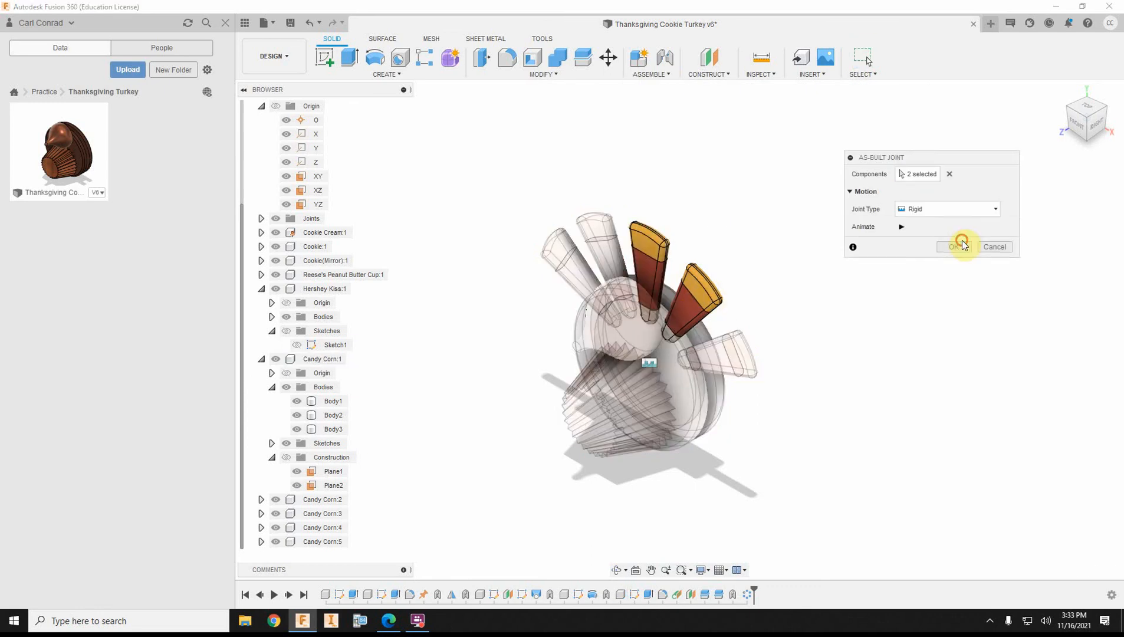
pyautogui.click(961, 245)
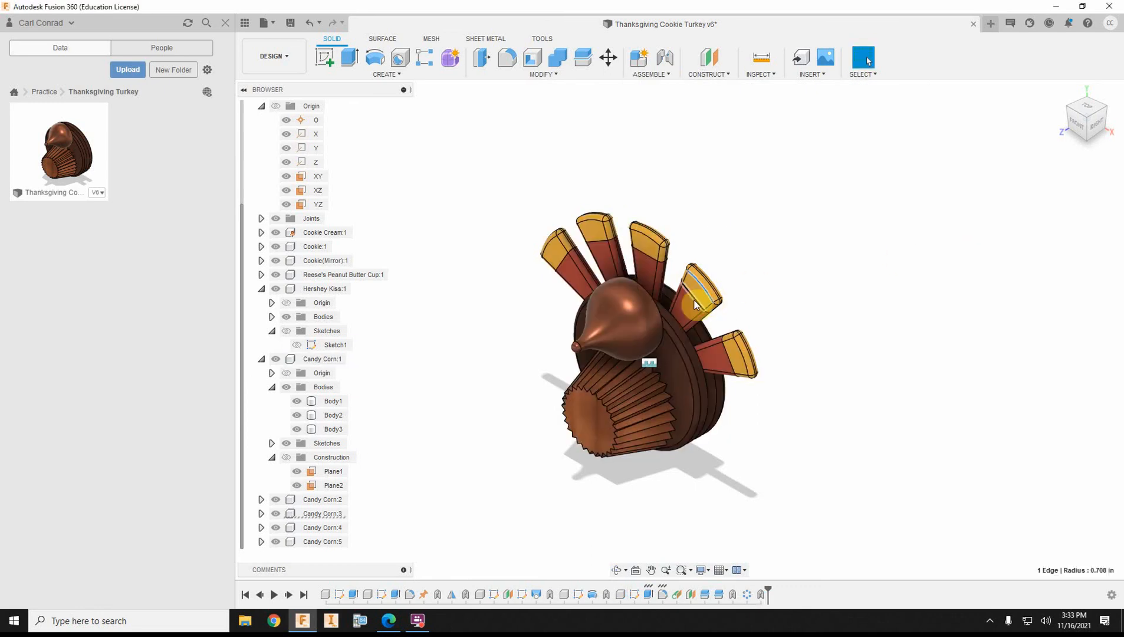
# - Add a rigid as-built joint between the two rightmost candy corns of the fan
pyautogui.click(656, 73)
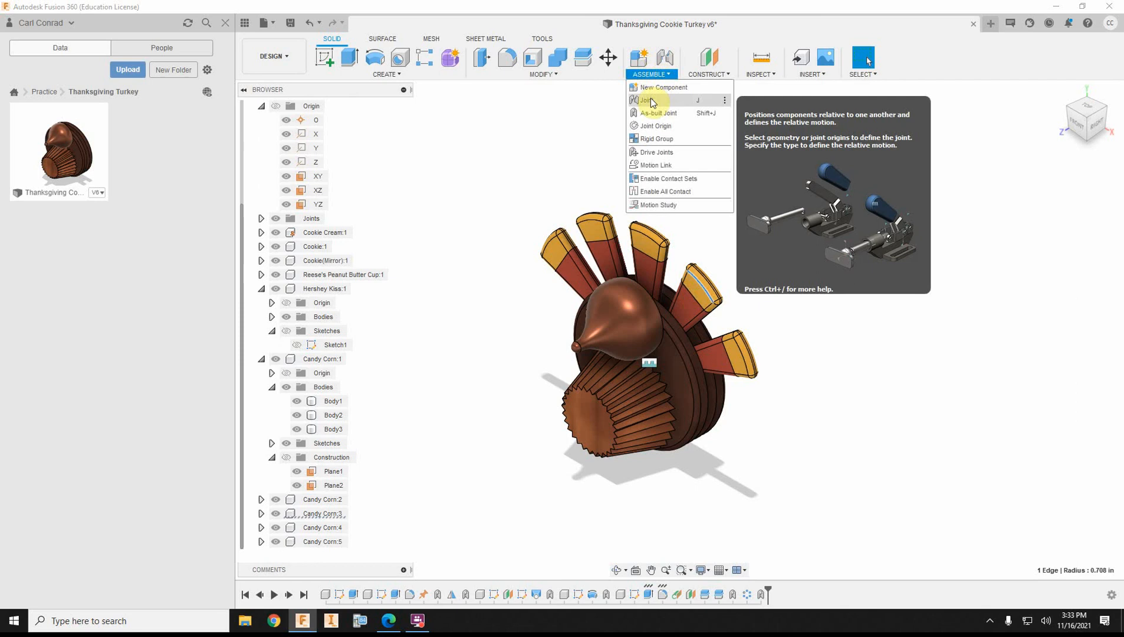
pyautogui.click(659, 114)
pyautogui.click(699, 292)
pyautogui.click(730, 357)
pyautogui.click(948, 246)
# - Add a rigid as-built joint between the middle candy corn and its neighbor on the left side of the fan
pyautogui.click(655, 73)
pyautogui.click(657, 113)
pyautogui.click(601, 234)
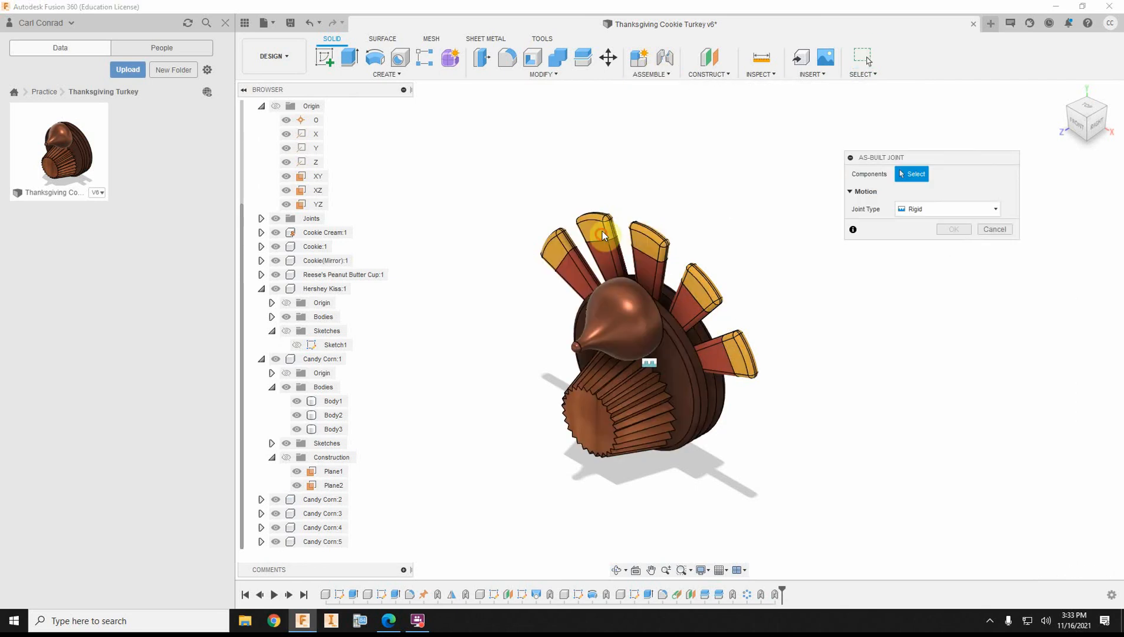
pyautogui.click(649, 248)
pyautogui.click(954, 246)
# - Fix the leftmost candy corn of the fan to the turkey assembly with a rigid as-built joint
pyautogui.click(655, 74)
pyautogui.click(657, 113)
pyautogui.click(560, 260)
pyautogui.click(648, 331)
pyautogui.click(952, 244)
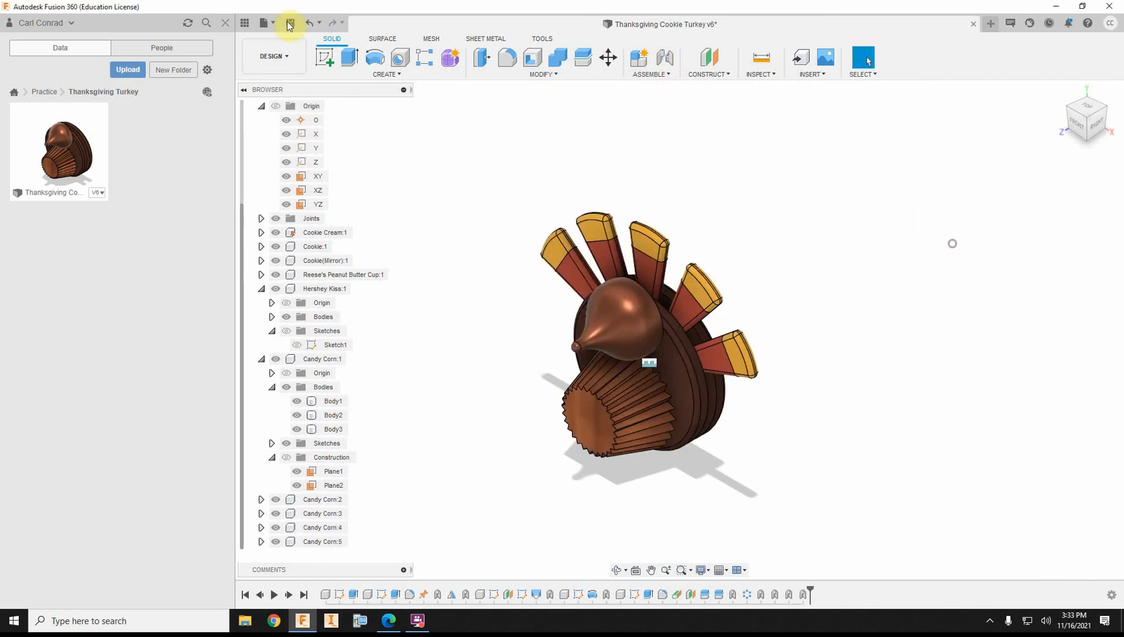